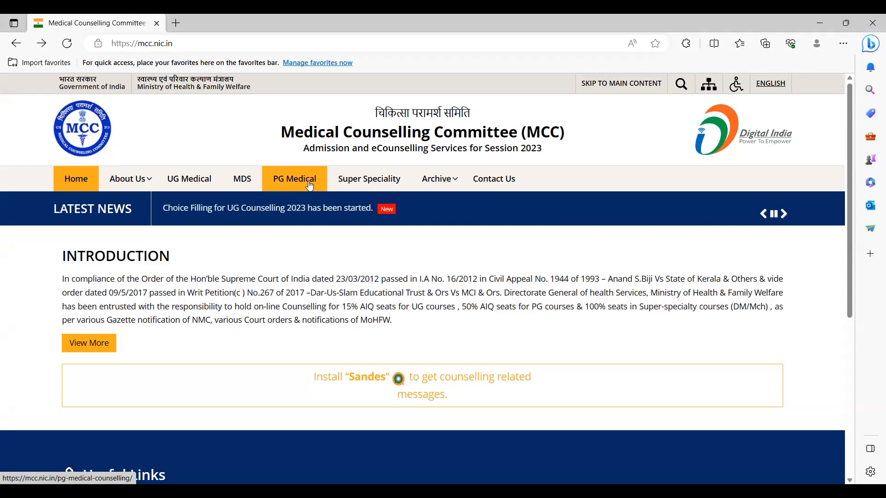
Step: Visit portal.zynerd.com briefly, then return to the MCC home page
left_click(228, 42)
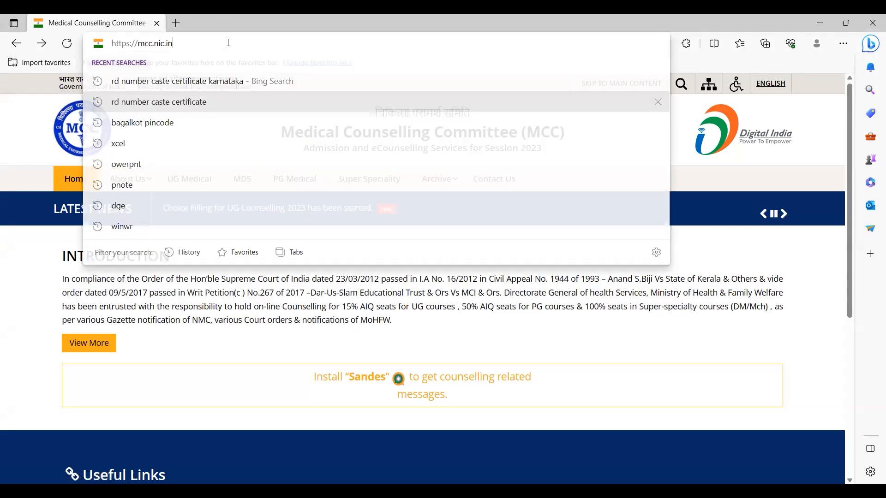
type("port")
key("BackSpace")
type("r")
key("Return")
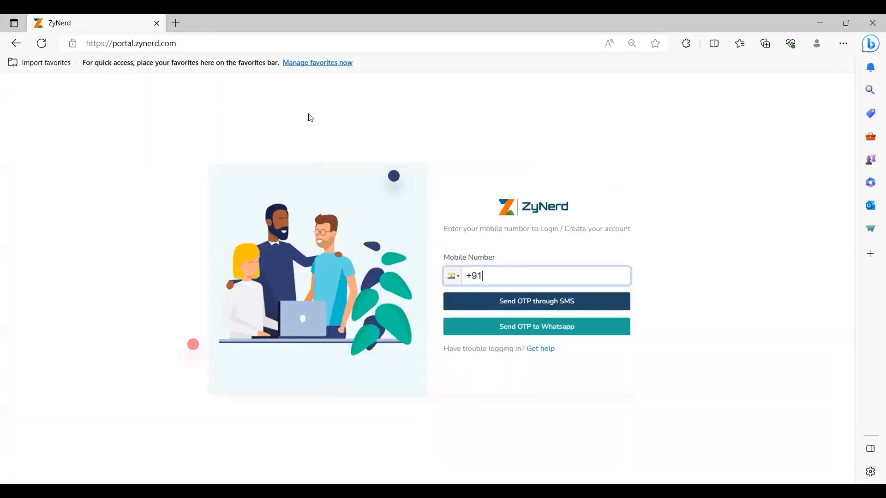
left_click(16, 43)
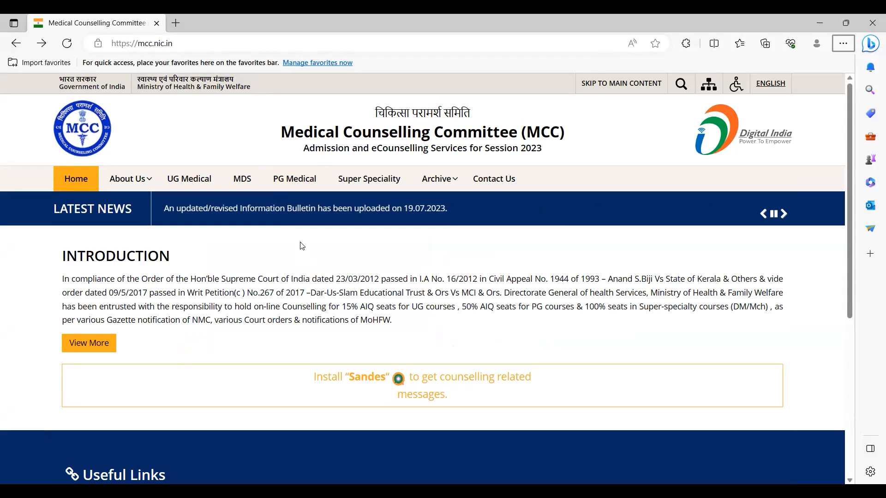
Step: Go through PG Medical and New Registration to New Candidate Registration
left_click(305, 190)
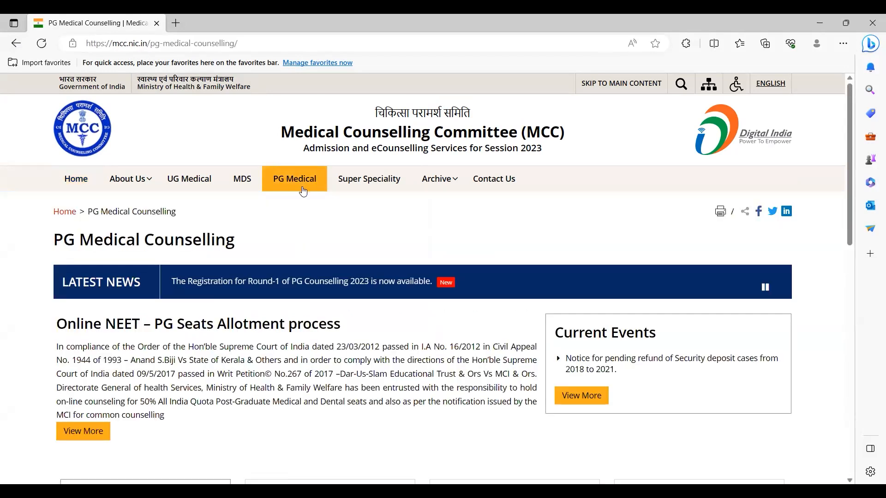
scroll(362, 277, "down", 5)
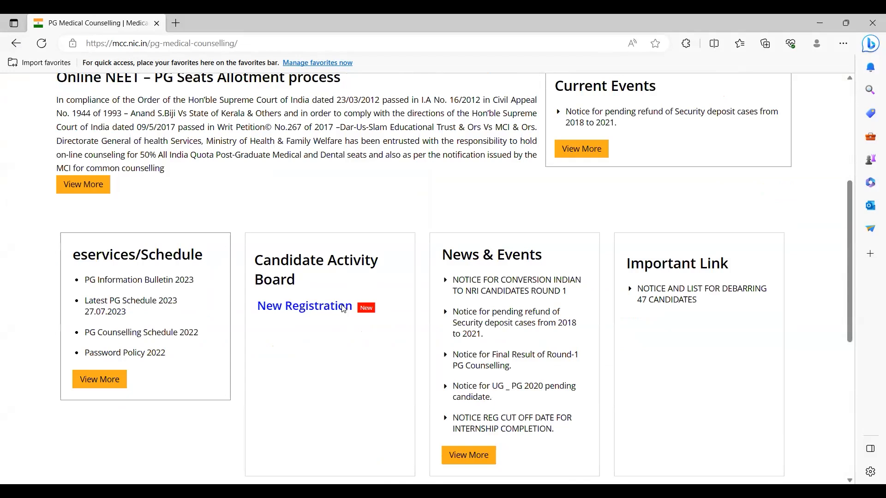
left_click(346, 305)
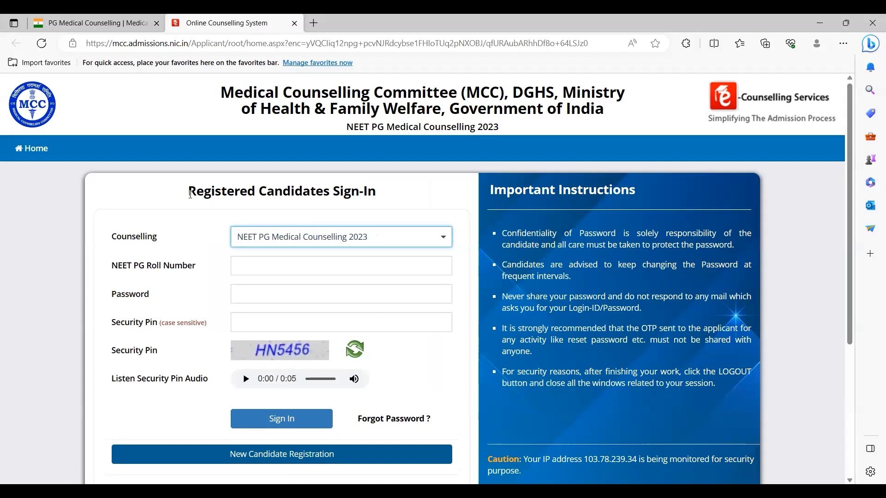
left_click_drag(397, 193, 104, 189)
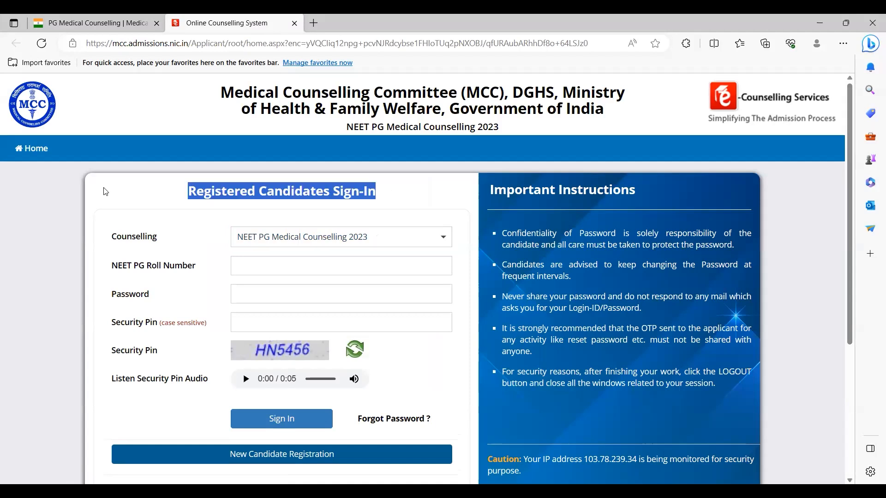
left_click(250, 213)
scroll(261, 264, "down", 1)
scroll(304, 261, "down", 4)
left_click(305, 256)
Step: Read the registration declarations, highlighting items 1 and 9 along the way
scroll(290, 263, "down", 1)
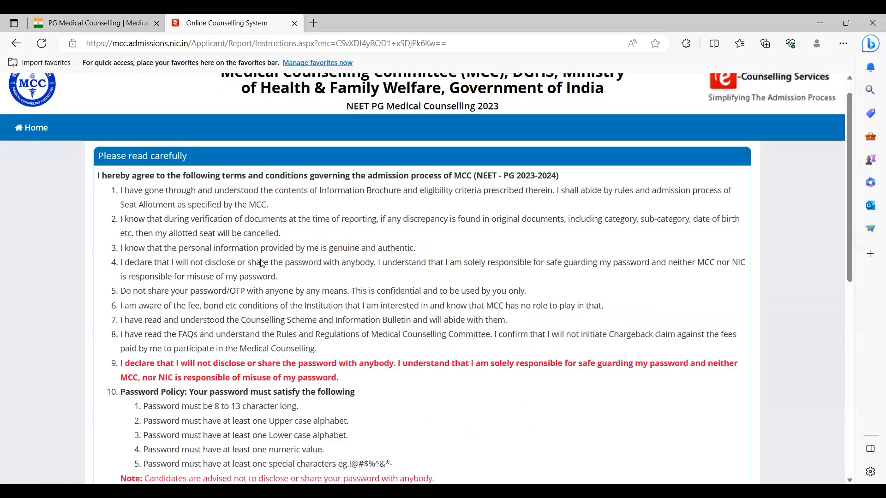
mouse_move(120, 148)
left_mouse_down()
mouse_move(269, 172)
mouse_move(178, 150)
mouse_move(112, 150)
left_mouse_up()
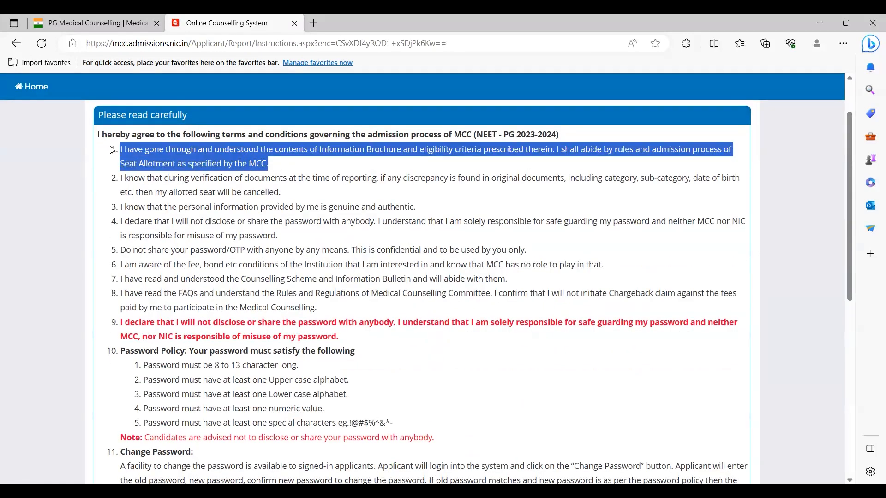
left_click(122, 147)
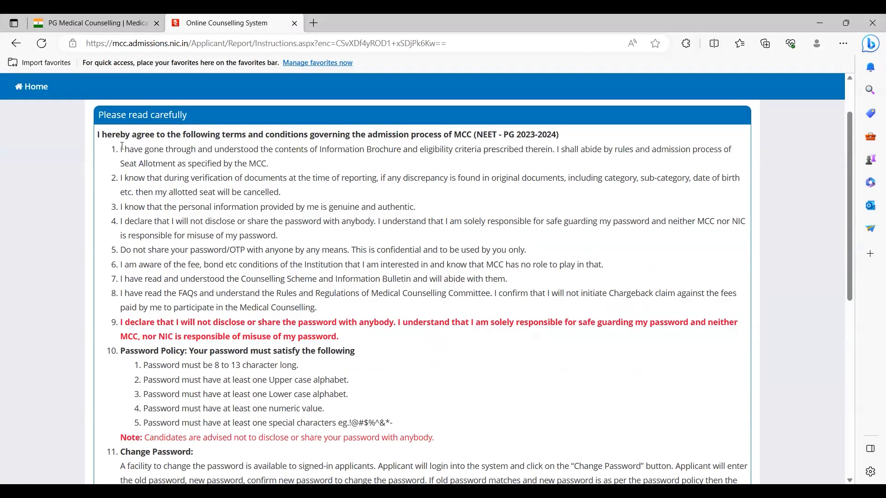
triple_click(251, 161)
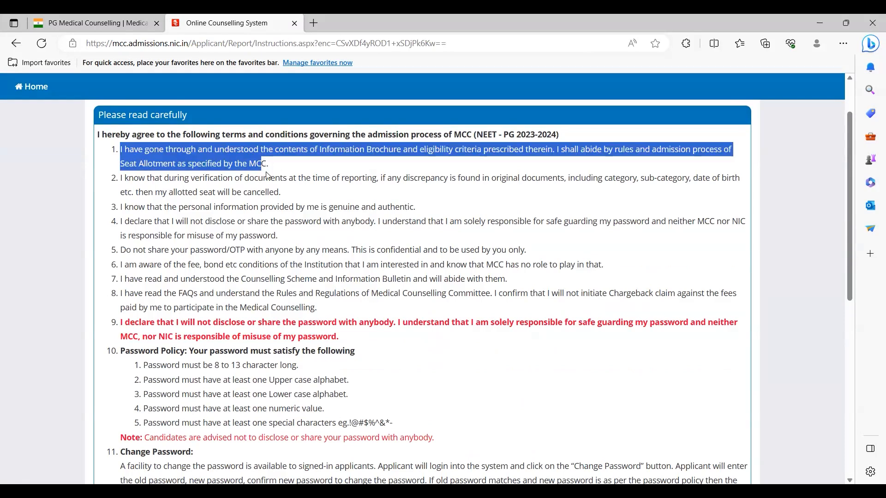
scroll(161, 197, "down", 3)
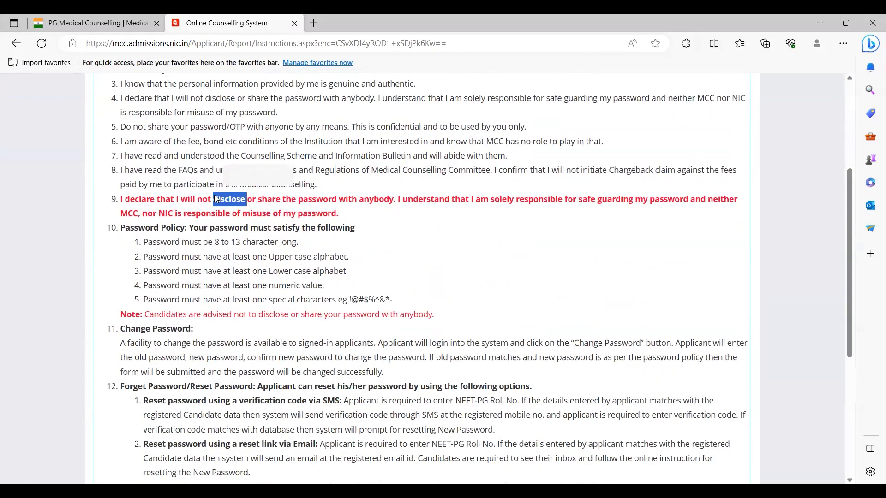
triple_click(216, 196)
left_click(369, 214)
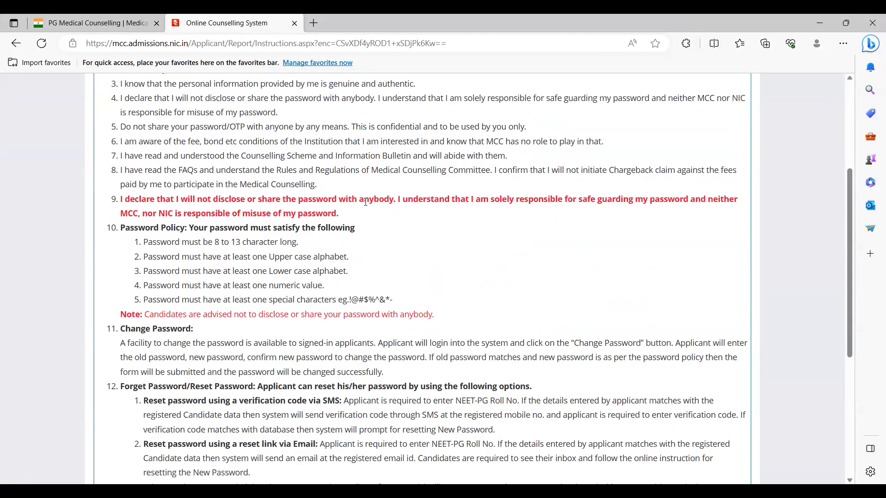
scroll(366, 201, "down", 3)
scroll(116, 135, "up", 2)
Step: Re-read item 9's red password declaration, then choose I Agree to continue
left_click_drag(116, 135, 367, 122)
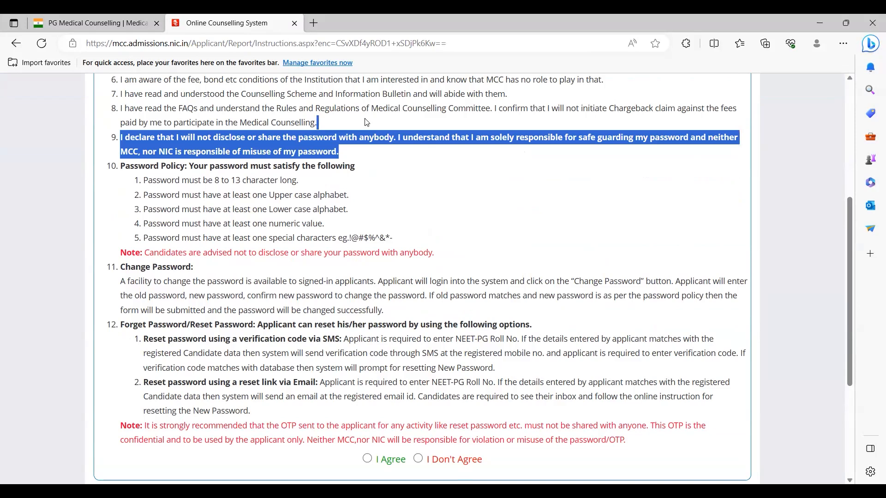
left_click(367, 122)
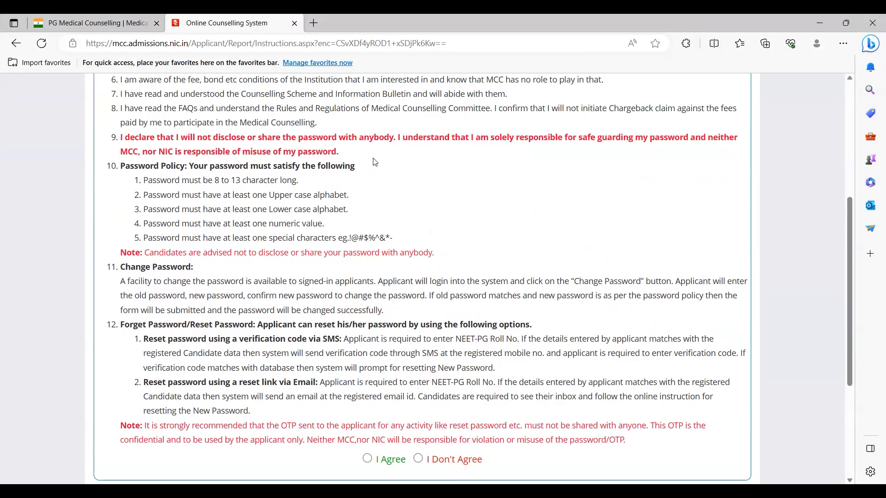
mouse_move(343, 125)
left_mouse_down()
mouse_move(346, 158)
mouse_move(355, 121)
left_mouse_up()
left_click(352, 153)
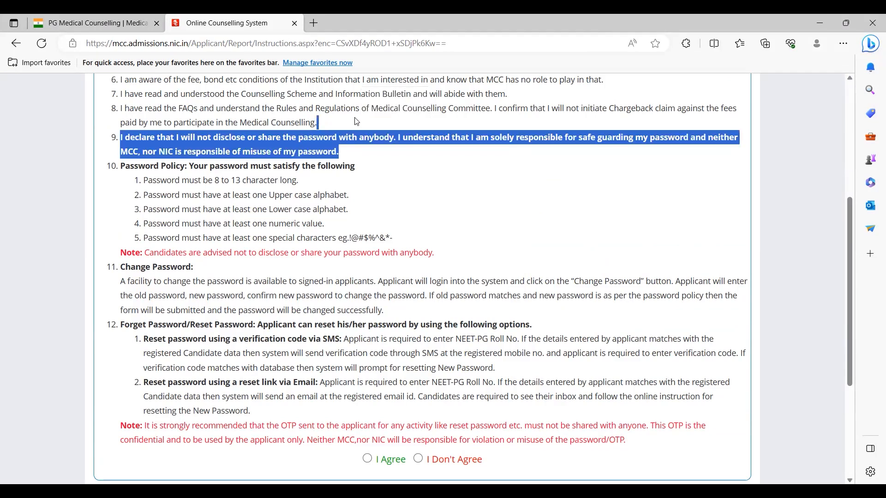
left_click(352, 116)
mouse_move(352, 127)
left_mouse_down()
mouse_move(349, 150)
mouse_move(358, 128)
mouse_move(369, 139)
mouse_move(364, 154)
mouse_move(362, 126)
left_mouse_up()
left_click(354, 155)
left_click(365, 154)
left_click(368, 123)
triple_click(370, 139)
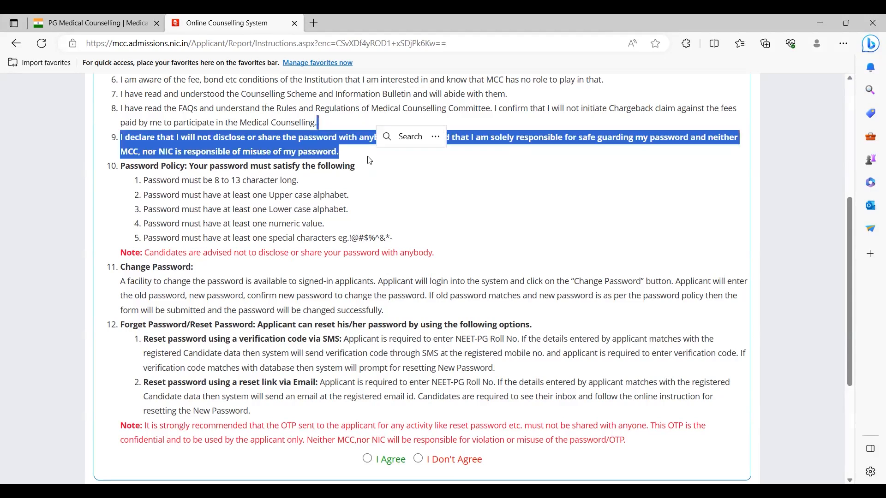
left_click(360, 158)
mouse_move(366, 155)
left_mouse_down()
mouse_move(366, 127)
mouse_move(358, 156)
mouse_move(357, 125)
mouse_move(368, 132)
mouse_move(365, 157)
left_mouse_up()
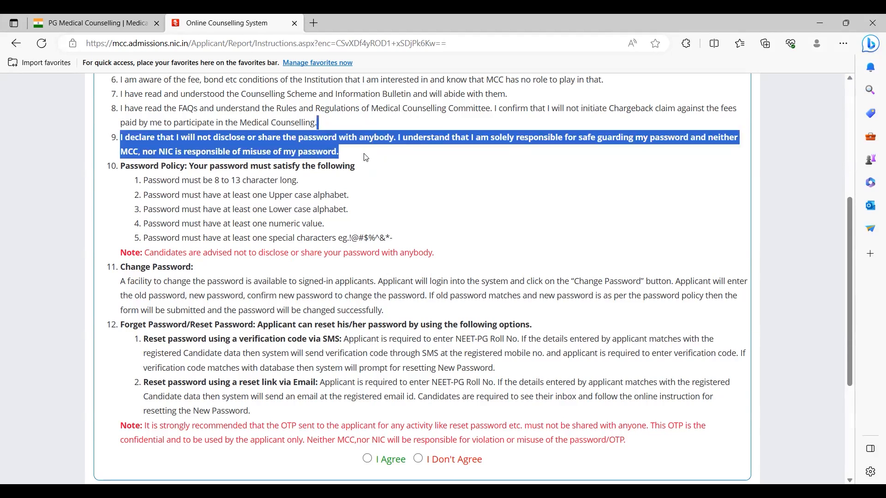
left_click(366, 158)
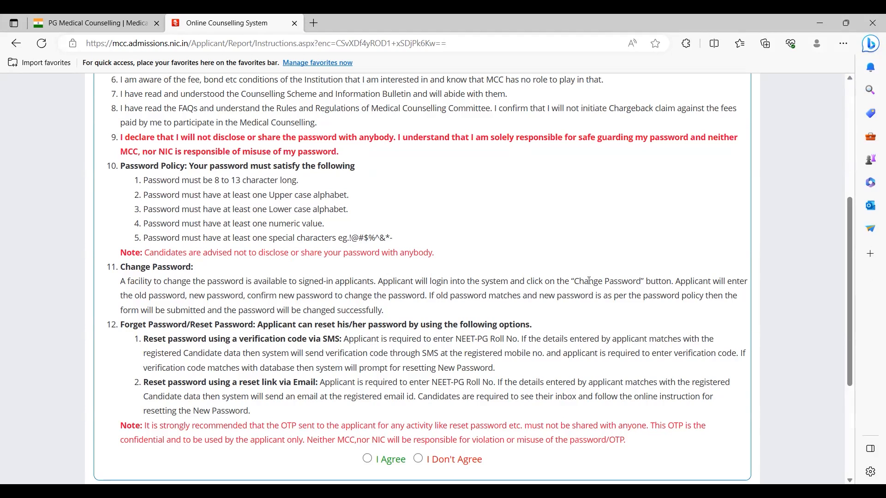
scroll(477, 255, "down", 2)
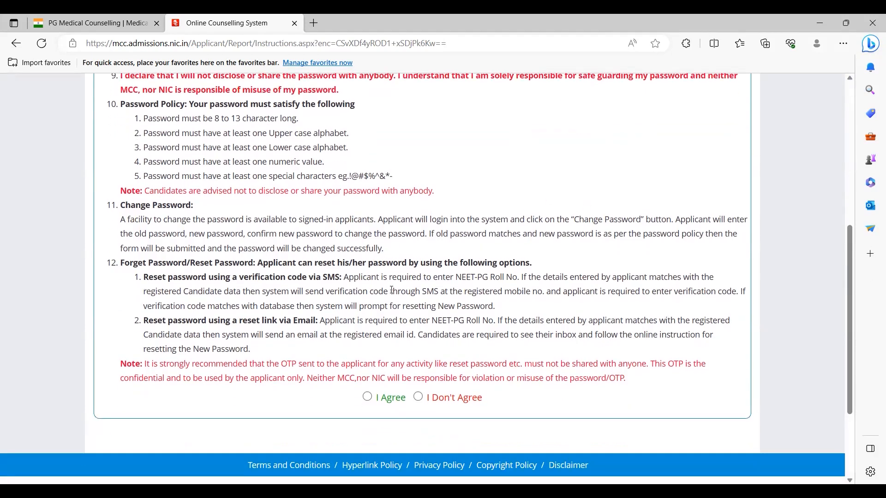
left_click(367, 397)
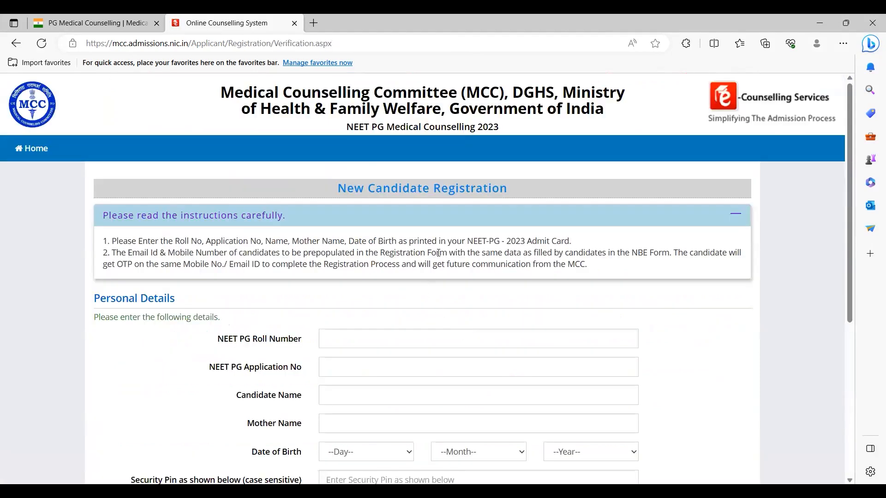
Step: Read the first registration instruction line, then bring up Task View
scroll(439, 253, "down", 1)
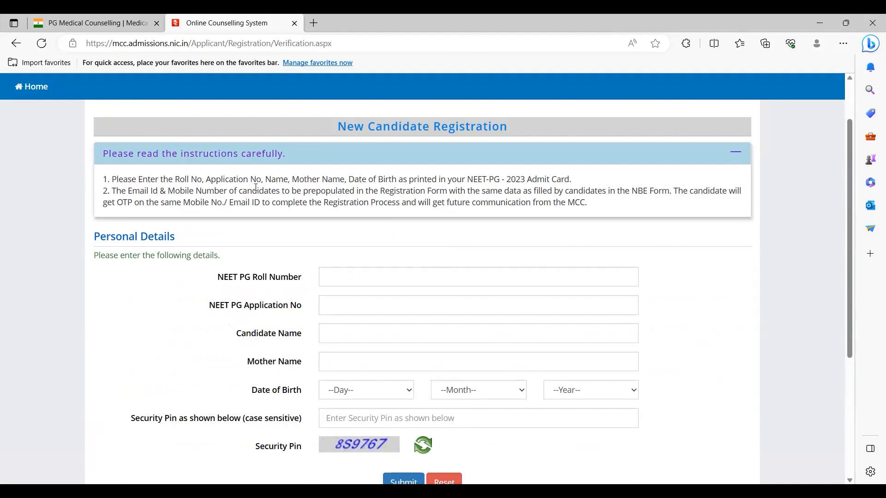
triple_click(514, 183)
triple_click(377, 183)
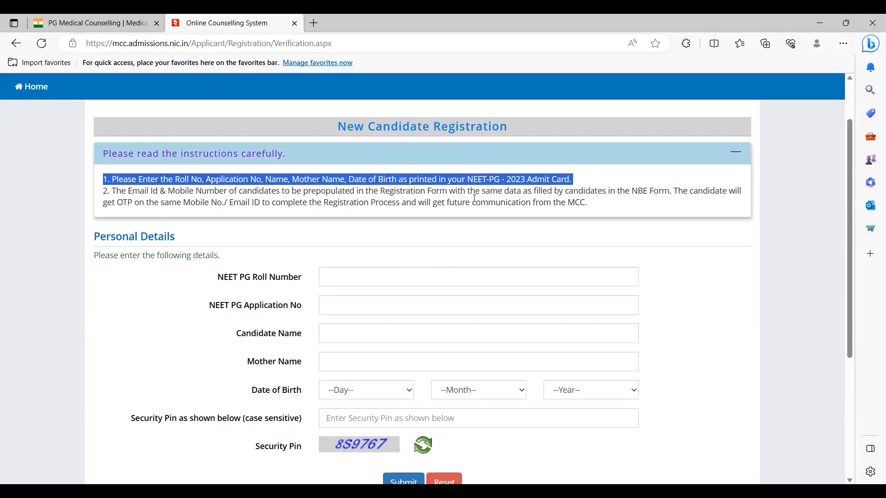
triple_click(474, 177)
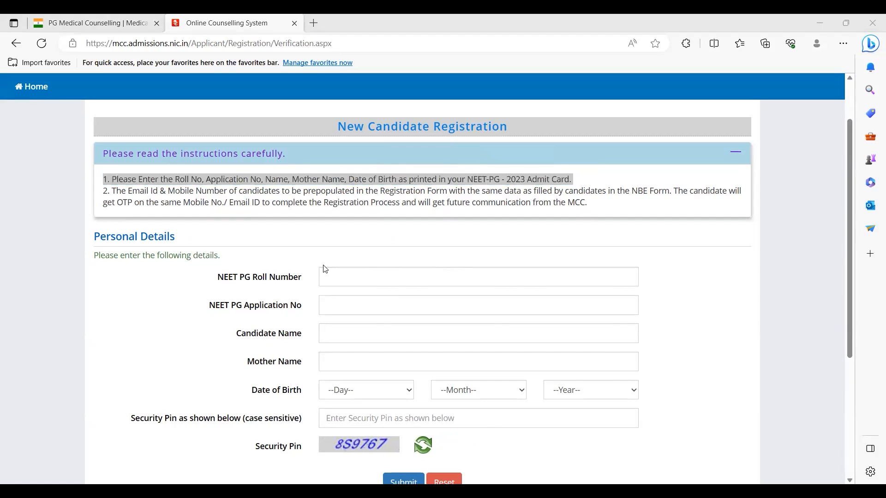
key("super+Tab")
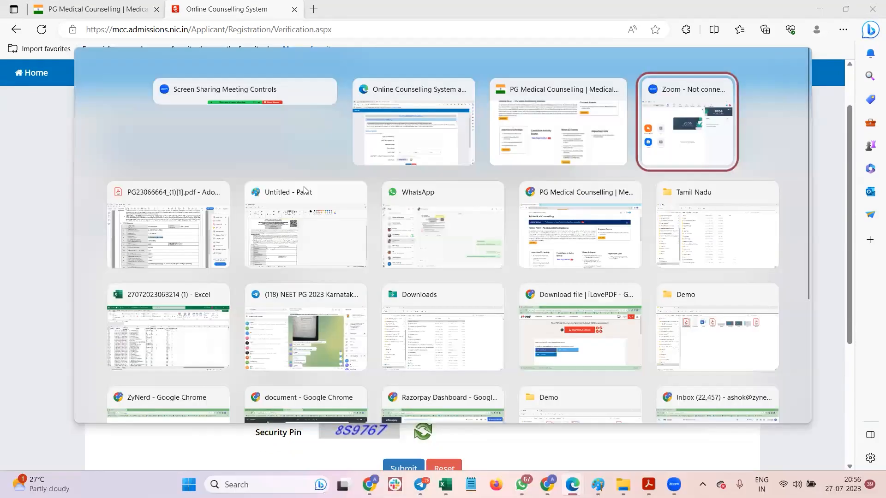
Step: In Paint, check the scorecard's Application ID, Roll Number, candidate, father's and mother's name rows
left_click(304, 190)
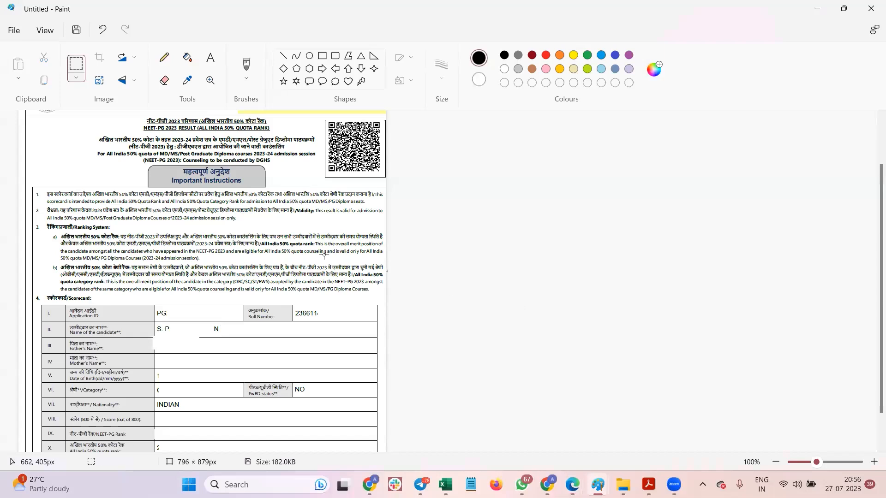
left_click_drag(156, 308, 235, 319)
left_click(197, 302)
left_click_drag(294, 306, 369, 319)
left_click(160, 323)
left_click_drag(154, 322, 239, 332)
left_click(161, 335)
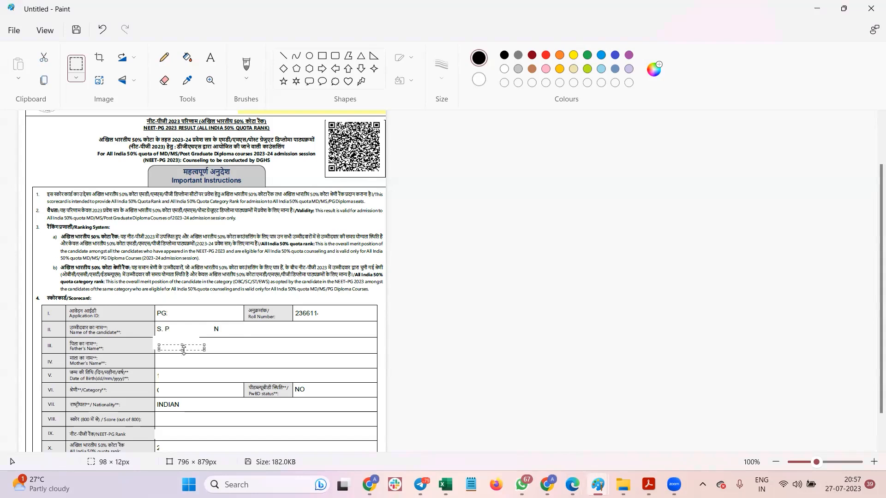
left_click_drag(163, 357, 215, 365)
left_click(171, 351)
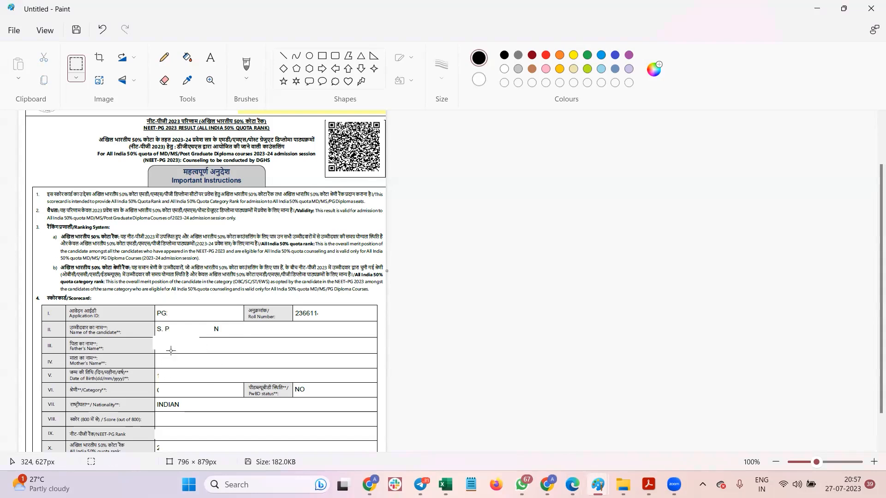
scroll(873, 315, "down", 2)
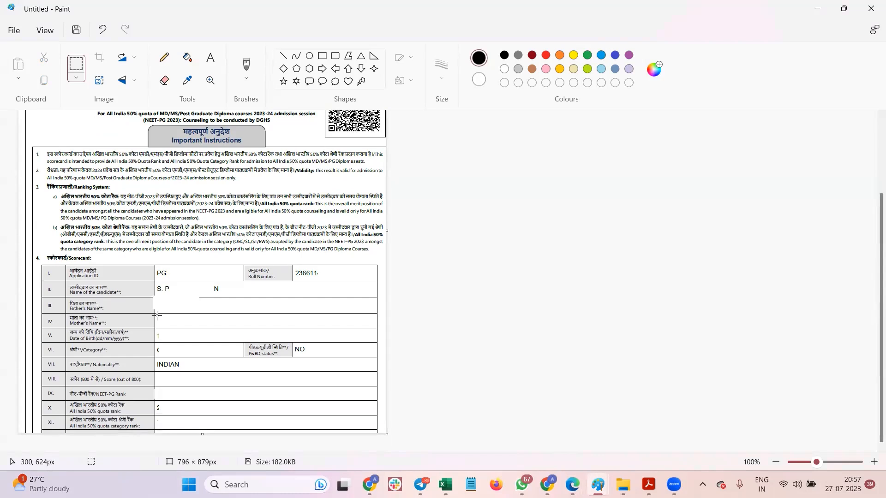
left_click_drag(157, 315, 254, 331)
left_click(174, 349)
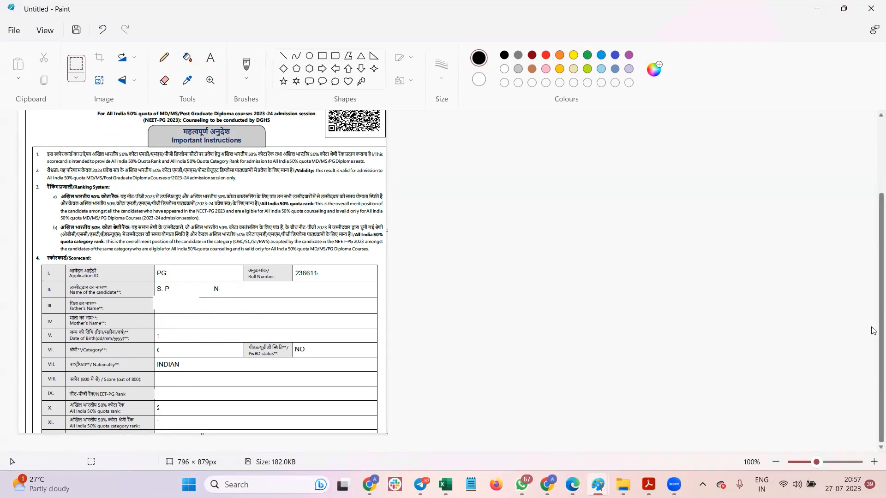
scroll(873, 229, "up", 3)
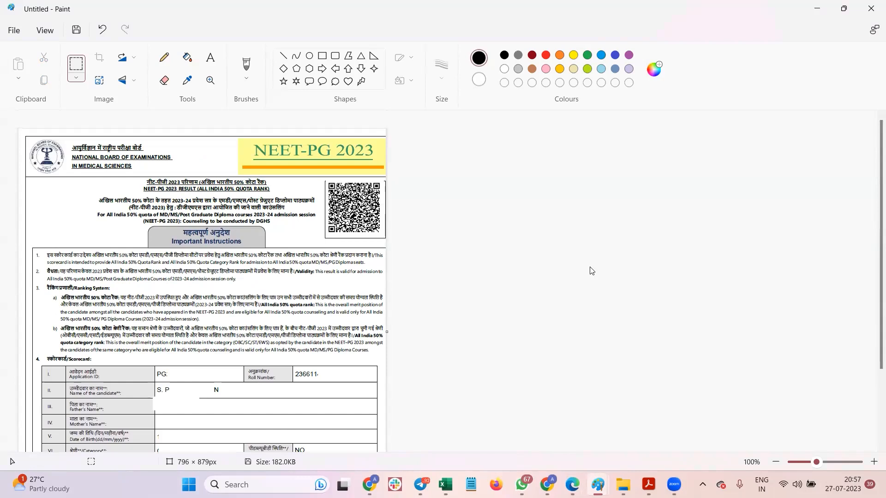
Step: Return to the registration form and highlight the second instruction paragraph
key("alt+Tab")
key("alt+Tab")
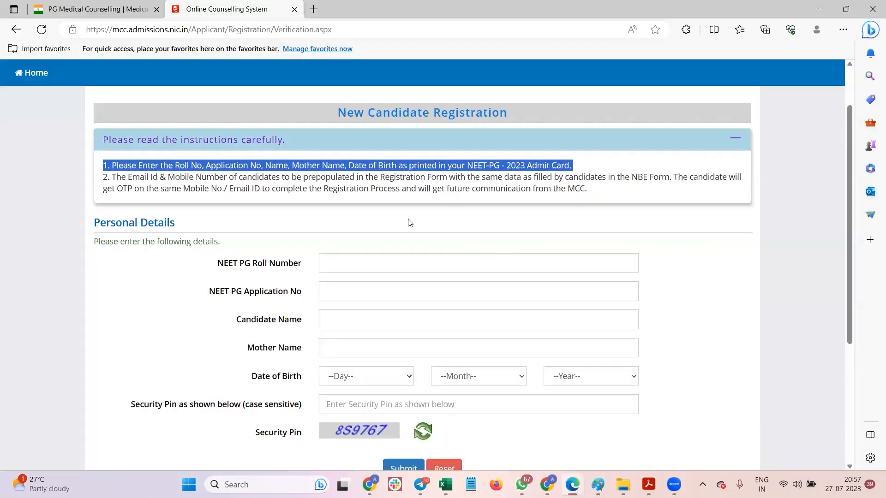
left_click(409, 223)
triple_click(403, 175)
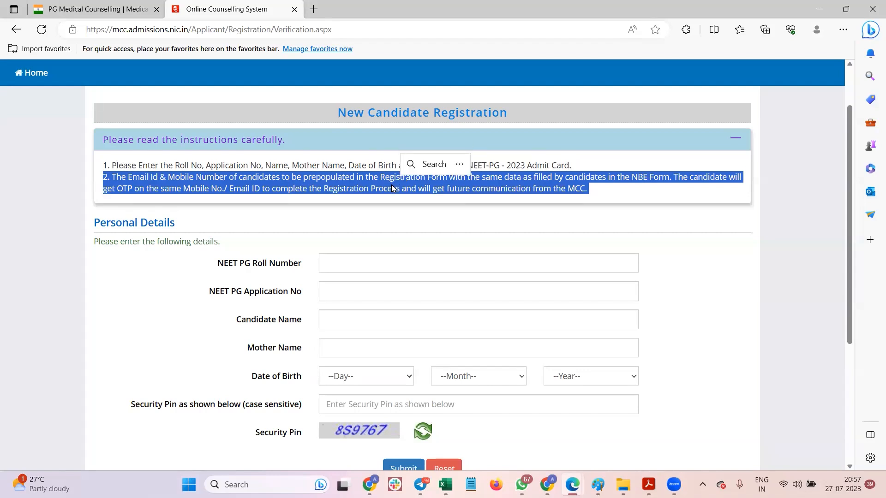
Step: Finish the second instruction, scroll to the Roll Number field, and briefly switch windows
left_click_drag(177, 189, 618, 194)
left_click(608, 165)
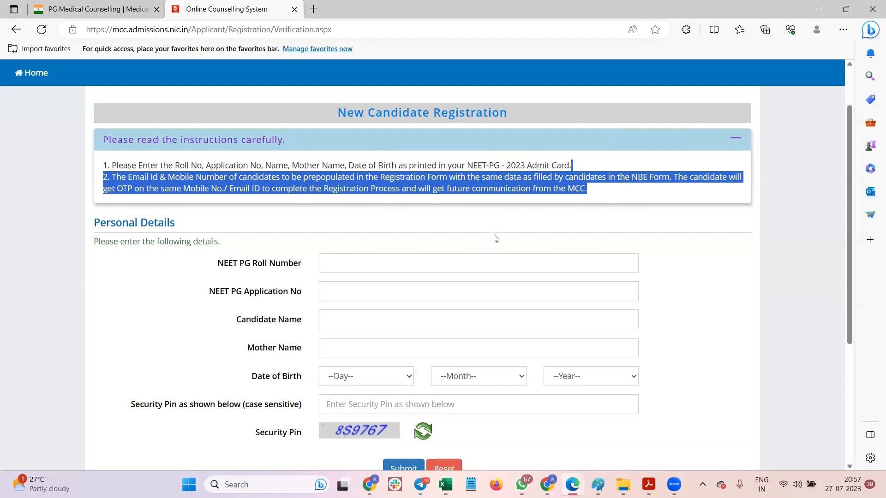
scroll(374, 245, "down", 1)
left_click(350, 199)
key("alt+Tab")
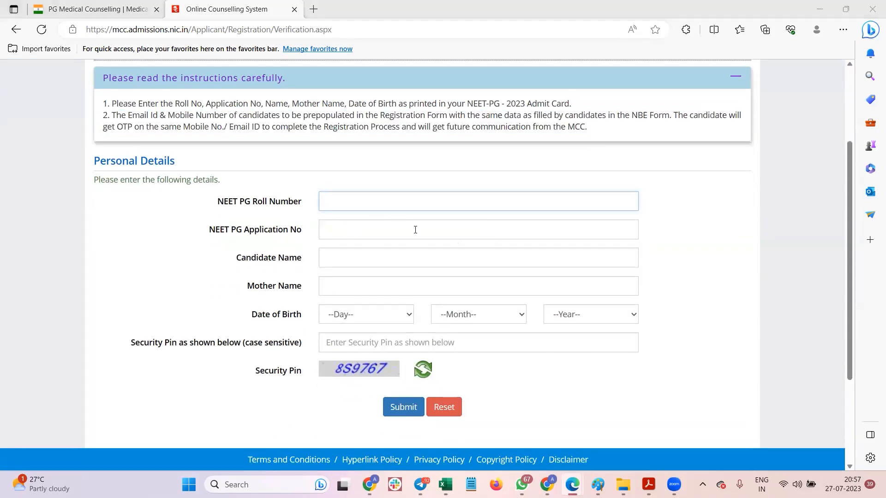
mouse_move(415, 229)
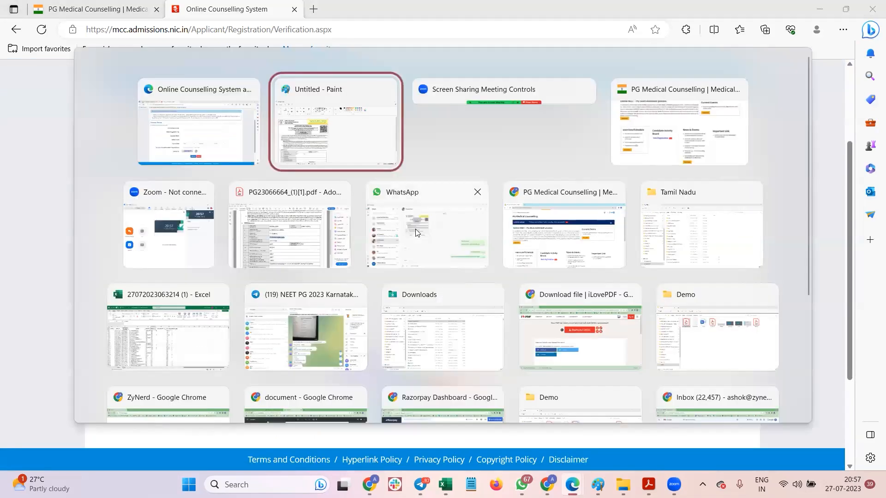
key("alt+shift+Tab")
Step: Enter the candidate's full name in the Candidate Name field
left_click(345, 230)
left_click(342, 256)
left_click(338, 284)
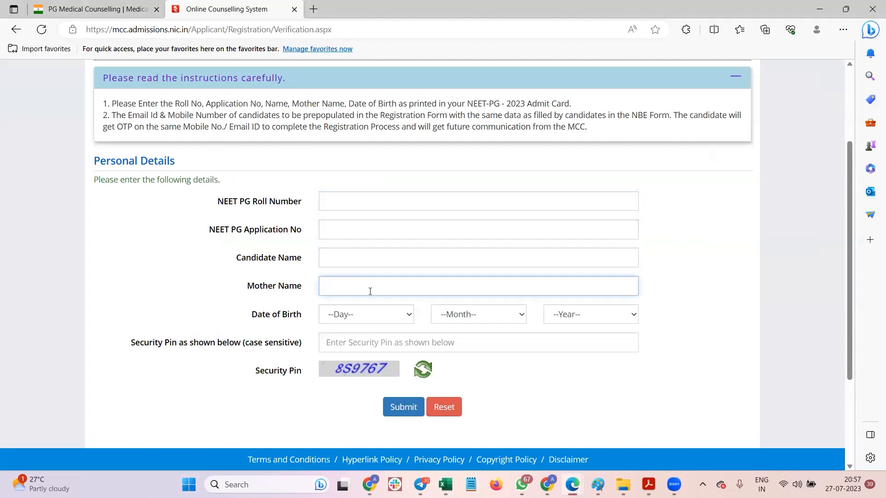
left_click(339, 254)
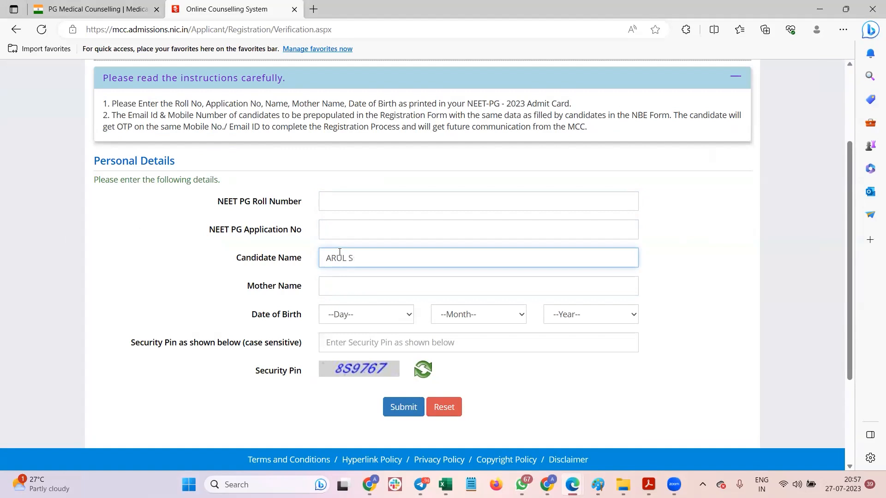
key("End")
key("ctrl+shift+Left")
key("BackSpace")
key("BackSpace")
key("ctrl+a")
key("Left")
key("ctrl+a")
key("Left")
key("ctrl+a")
double_click(351, 258)
left_click(351, 258)
key("ctrl+a")
key("Tab")
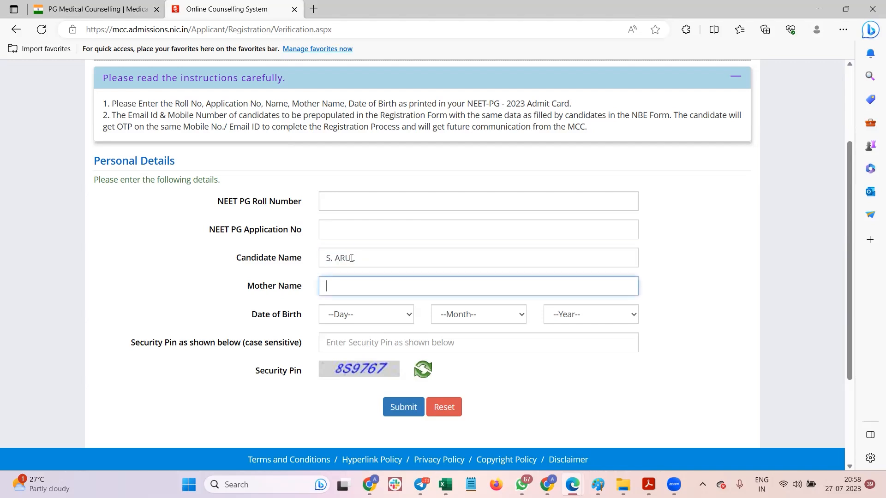
Step: Enter the mother's name with an initial in the Mother Name field
key("ctrl+shift+Left")
key("BackSpace")
type("S.")
key("BackSpace")
key("shift+Home")
left_click_drag(395, 284, 263, 287)
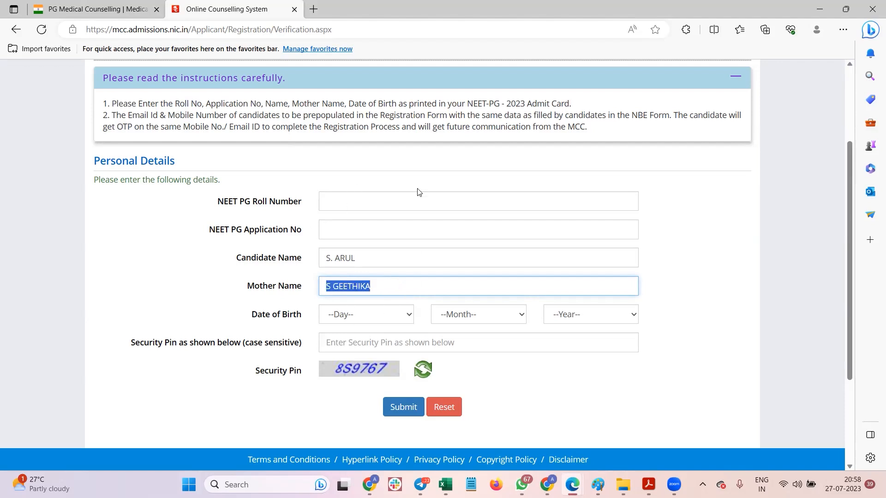
Step: Fill in the candidate's NEET PG roll number and PG application number
left_click(374, 199)
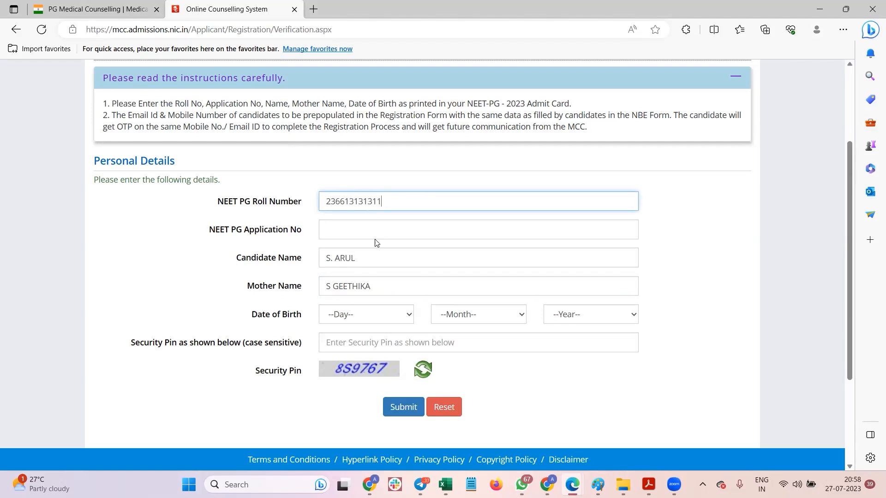
left_click_drag(349, 201, 368, 201)
left_click(354, 227)
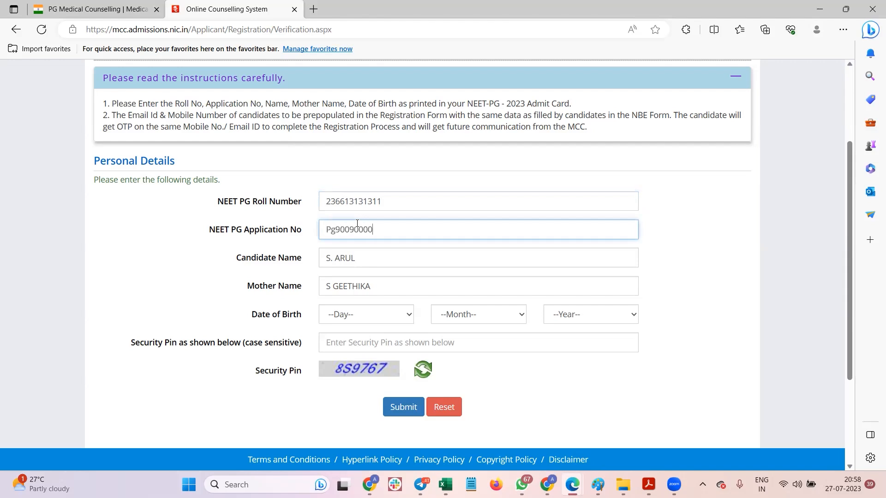
key("Delete")
type("G")
left_click(357, 325)
Step: Choose the date of birth, enter the security pin, and submit the form
left_click(369, 308)
left_click(368, 260)
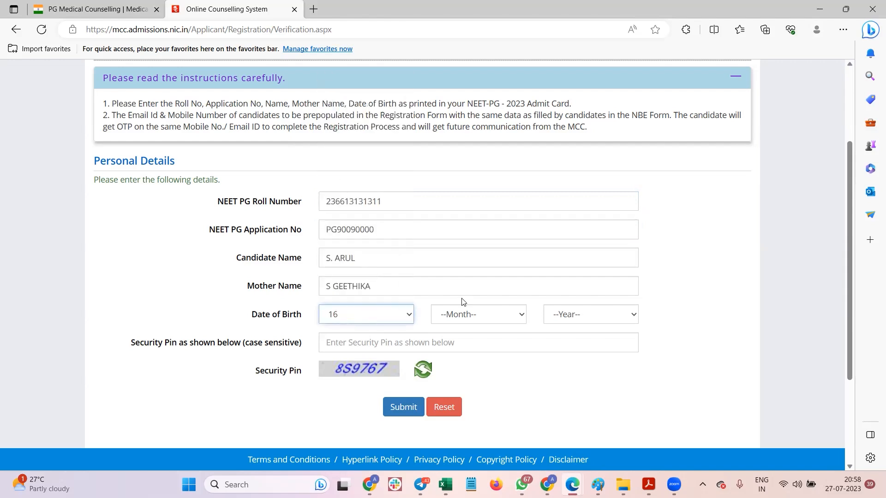
left_click(466, 309)
left_click(469, 261)
left_click(578, 314)
scroll(575, 254, "down", 1)
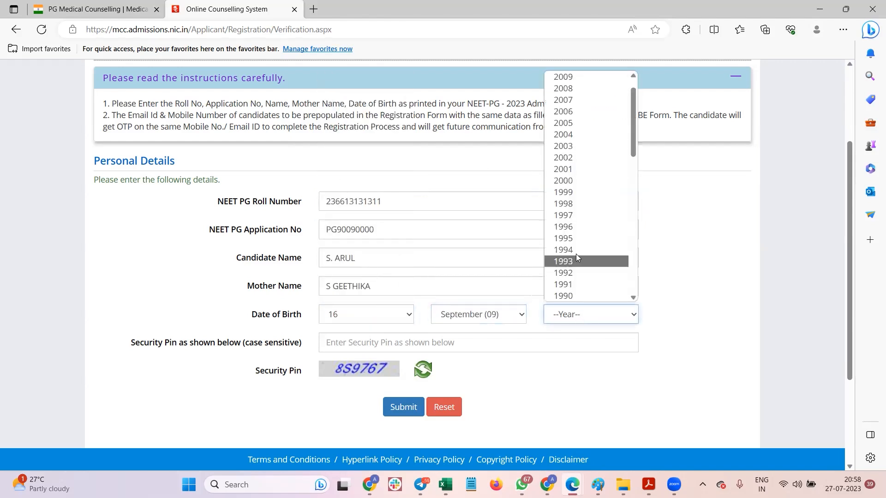
left_click(577, 230)
left_click(365, 344)
type("8S9767")
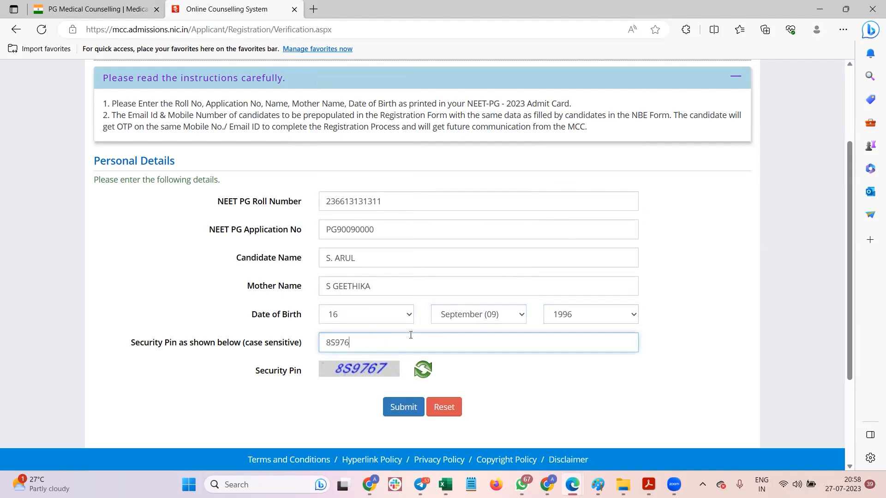
left_click(403, 407)
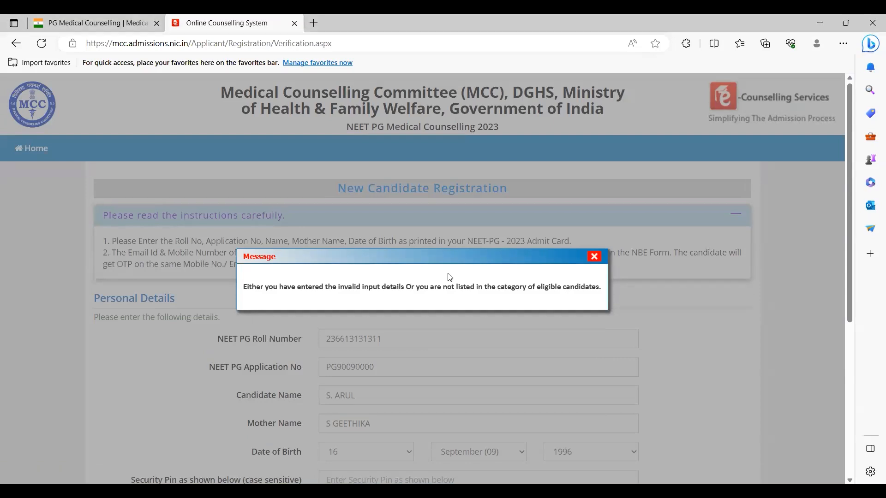
Step: Dismiss the invalid-details error and review the entered roll number
left_click(593, 257)
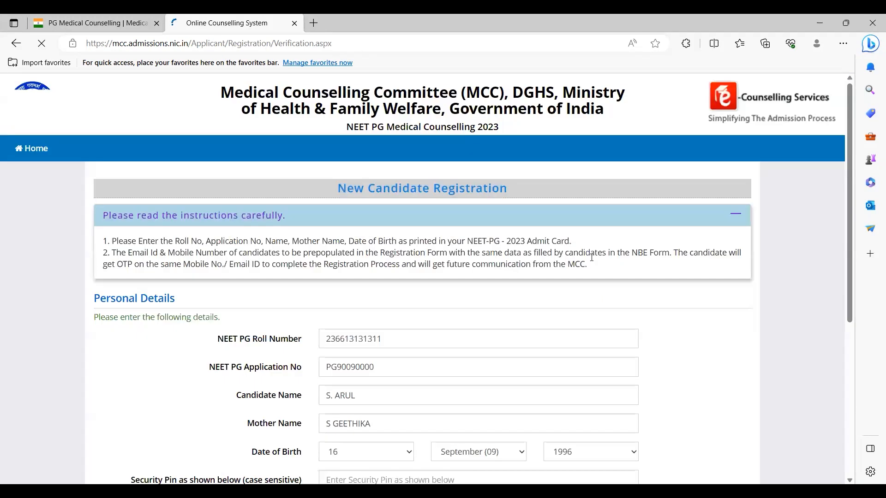
scroll(601, 267, "down", 3)
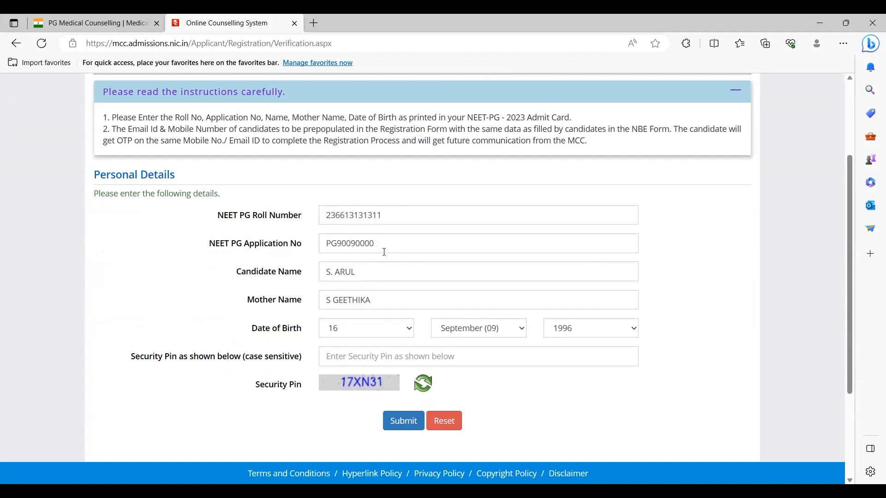
double_click(358, 216)
left_click(368, 189)
double_click(395, 219)
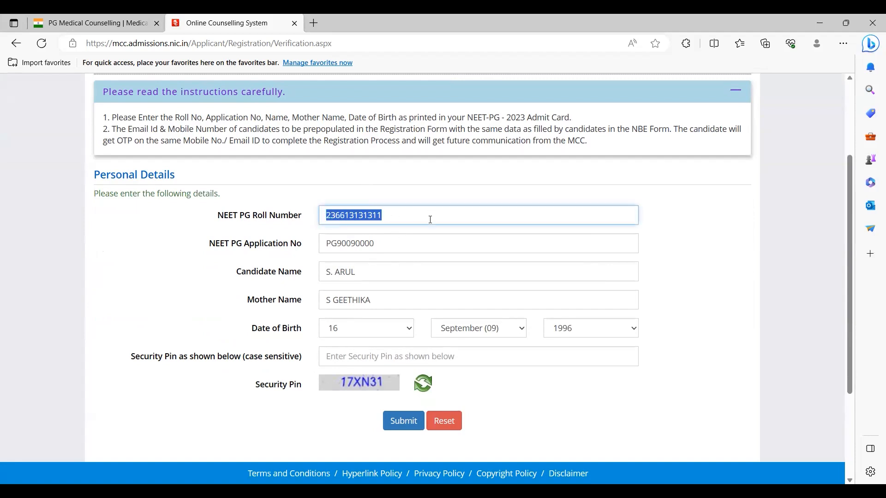
key("Tab")
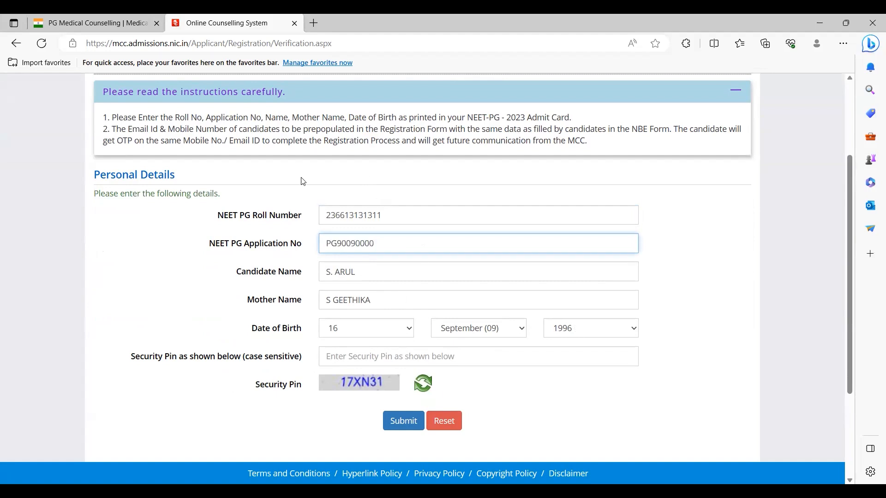
left_click_drag(302, 181, 323, 387)
Step: Rework the Candidate Name, expanding and then removing the initial
left_click(377, 272)
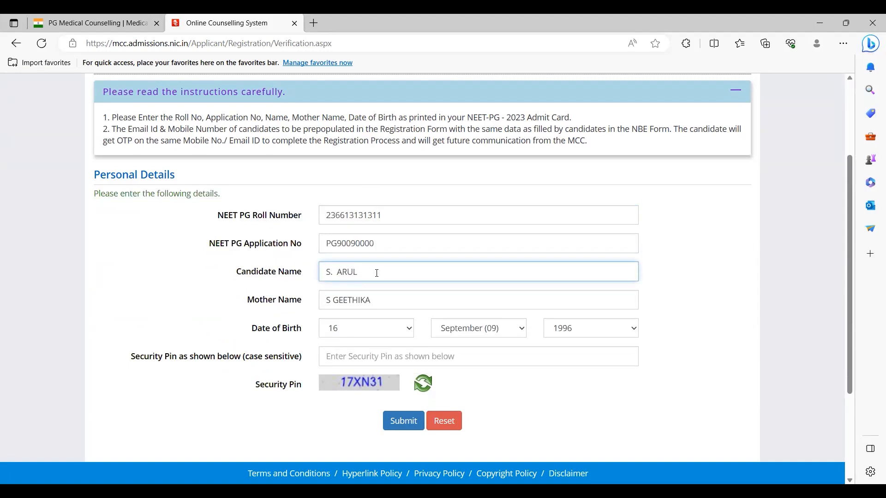
key("Left")
key("BackSpace")
type("UNDARAM")
key("shift+Home")
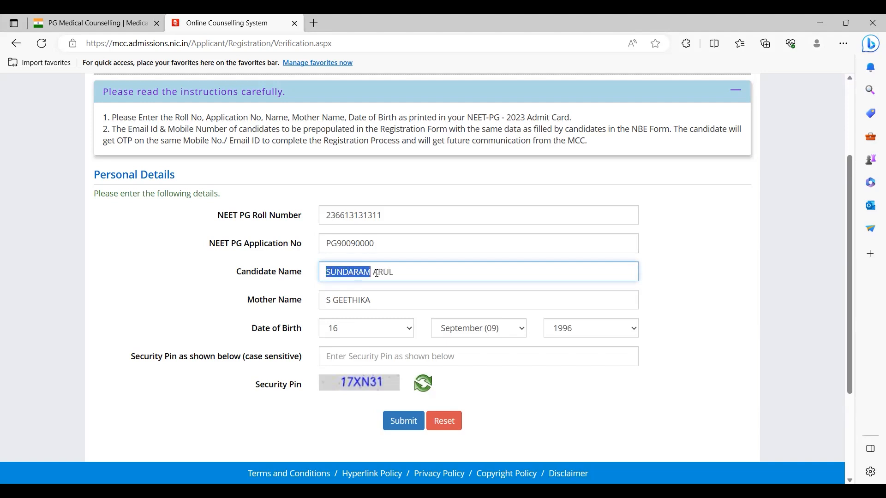
type("S")
type(".")
key("BackSpace")
key("BackSpace")
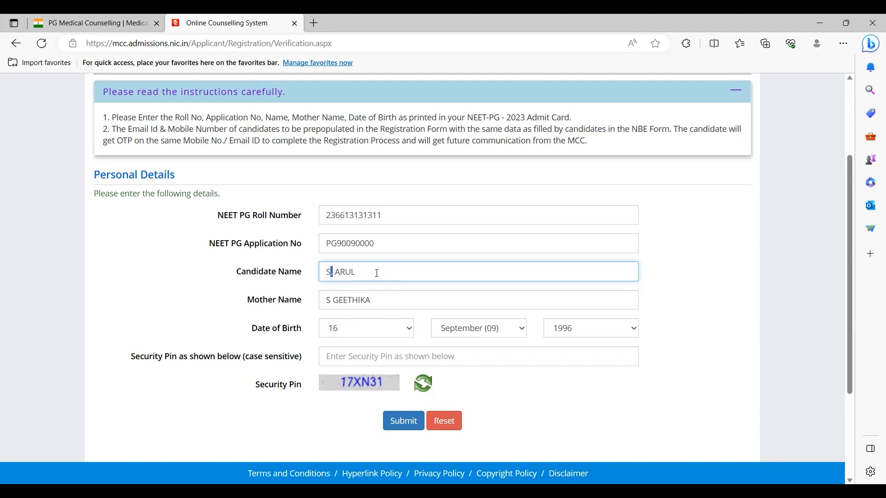
Step: Remove stray spaces from the application number and name, and clear the roll number
key("shift+Tab")
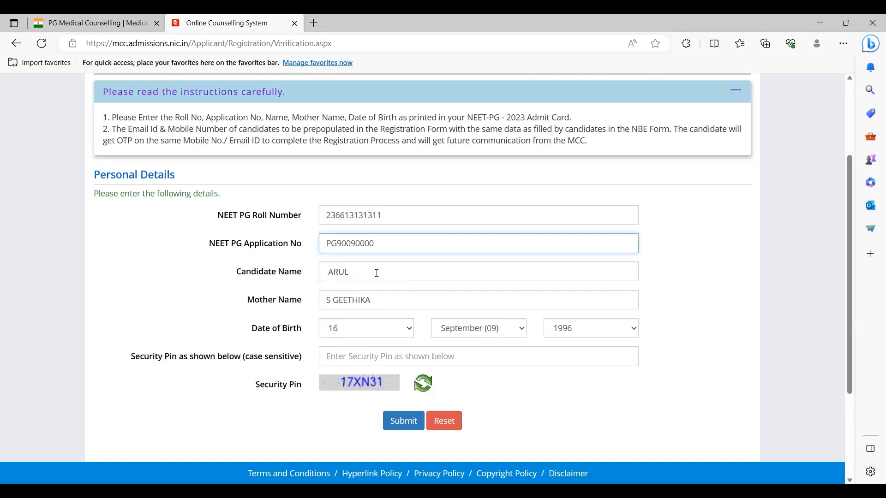
key("BackSpace")
key("Tab")
key("Home")
key("Delete")
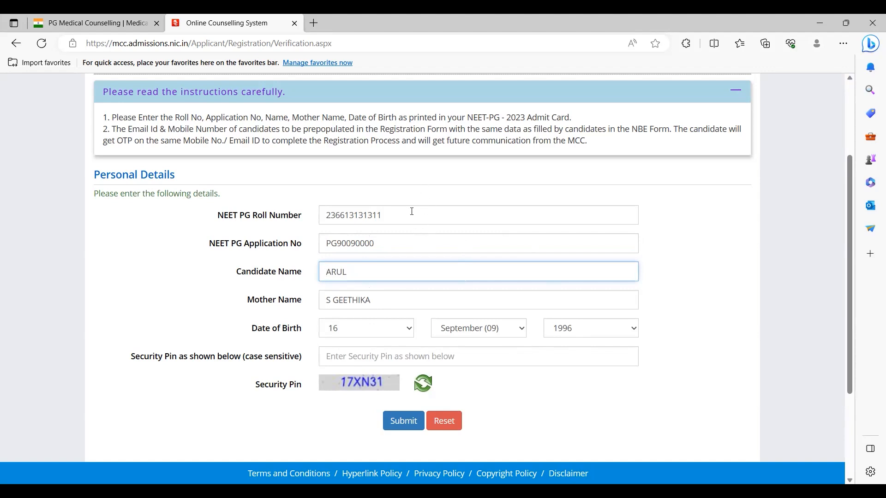
double_click(367, 213)
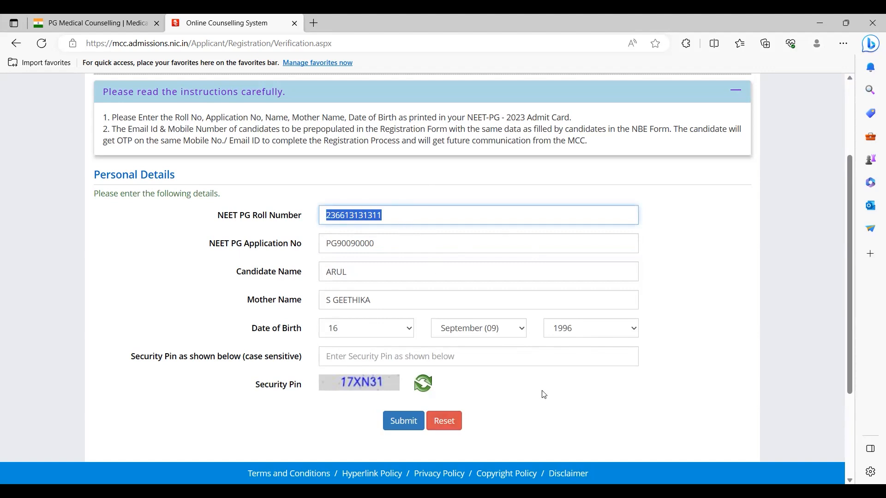
key("BackSpace")
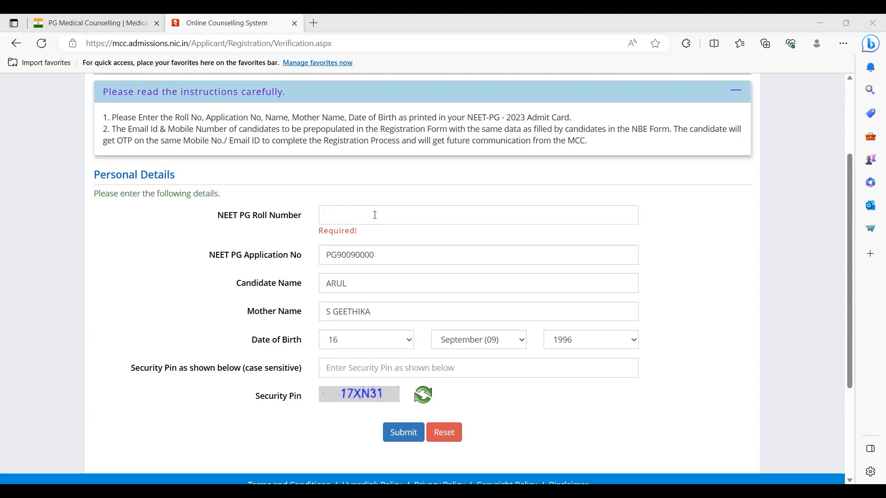
left_click(375, 215)
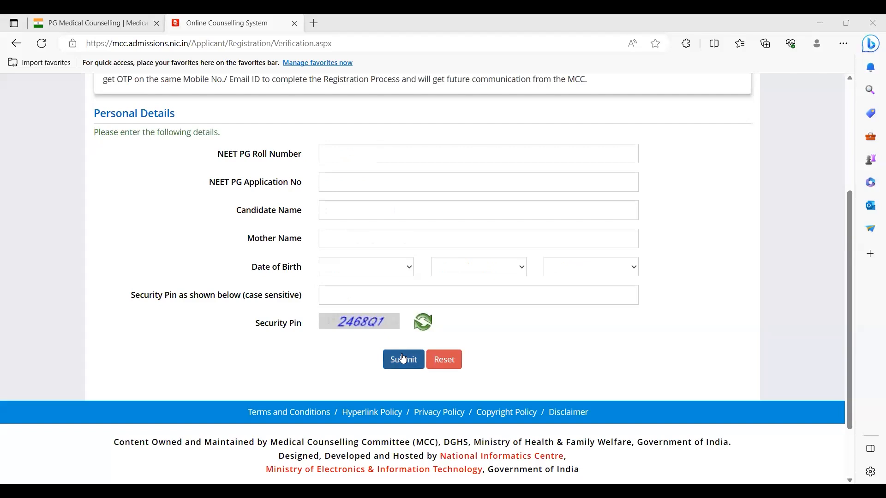
Step: Submit the corrected personal details and select the Choose your Password field to show its rules
left_click(403, 359)
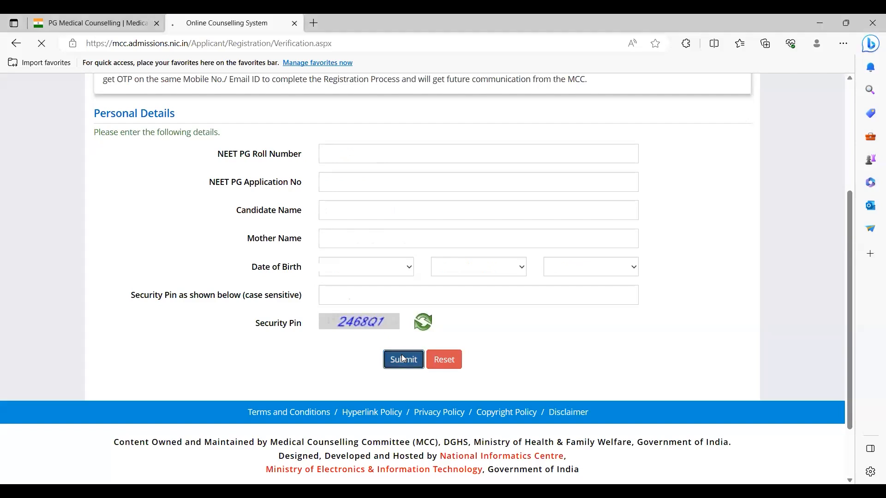
scroll(541, 282, "down", 3)
scroll(541, 283, "up", 3)
scroll(541, 283, "down", 1)
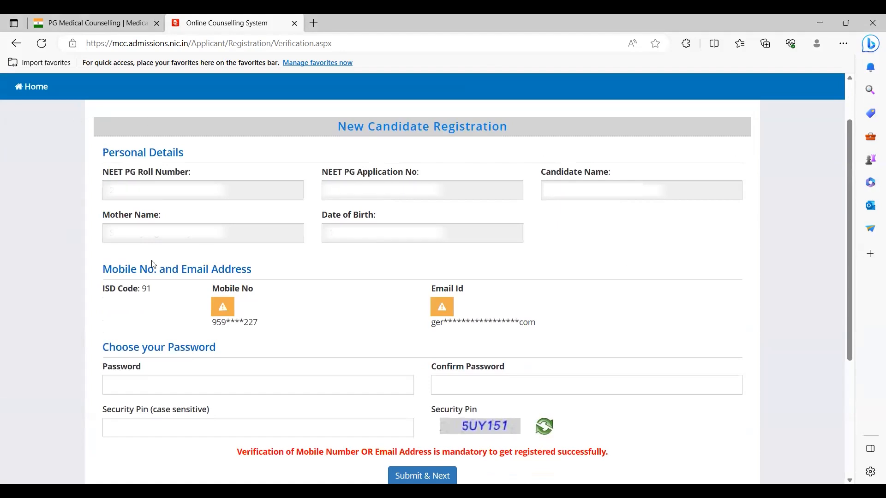
scroll(644, 244, "down", 2)
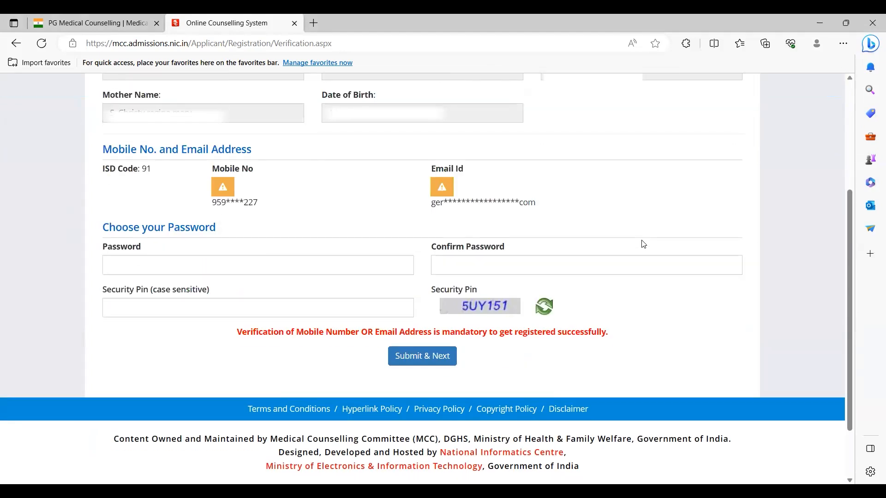
scroll(643, 245, "down", 1)
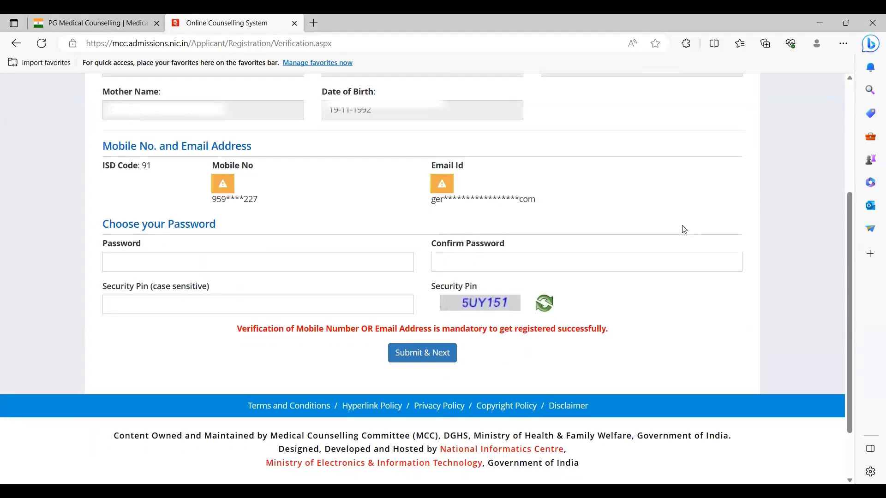
scroll(662, 216, "down", 1)
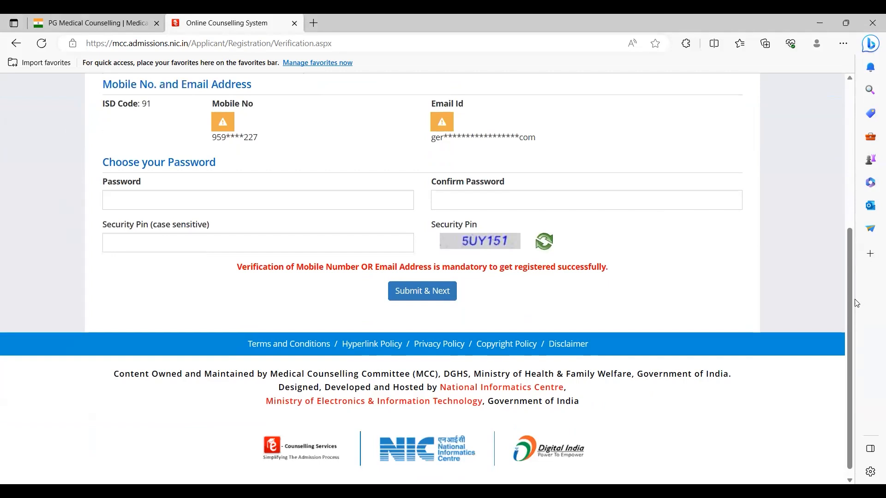
scroll(853, 318, "down", 1)
left_click(327, 193)
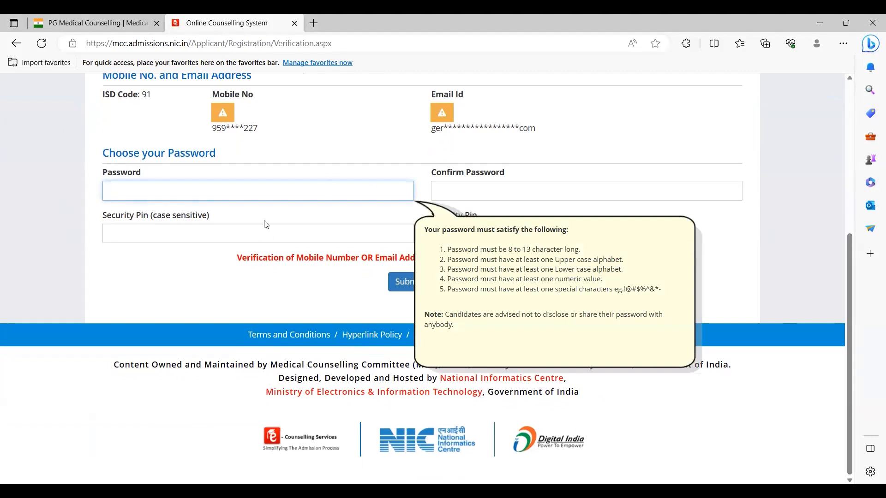
Step: Draft a new password as plain text in the address bar, then discard it
left_click(333, 44)
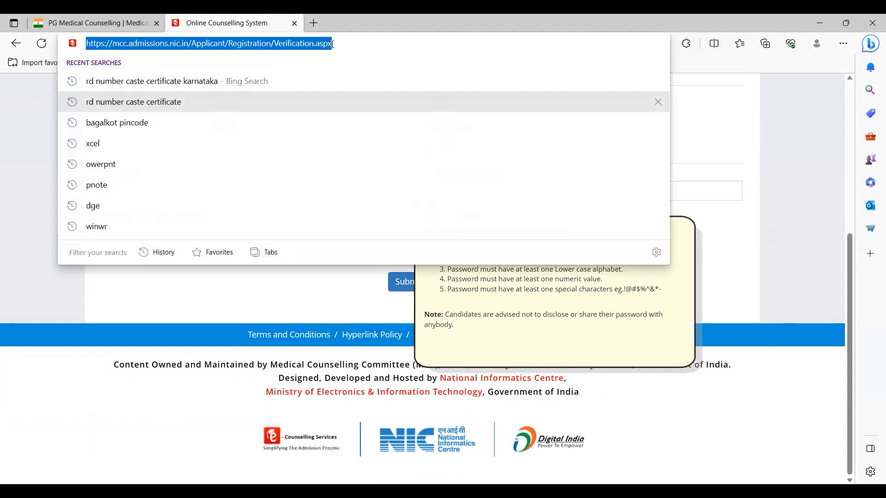
type("allindia")
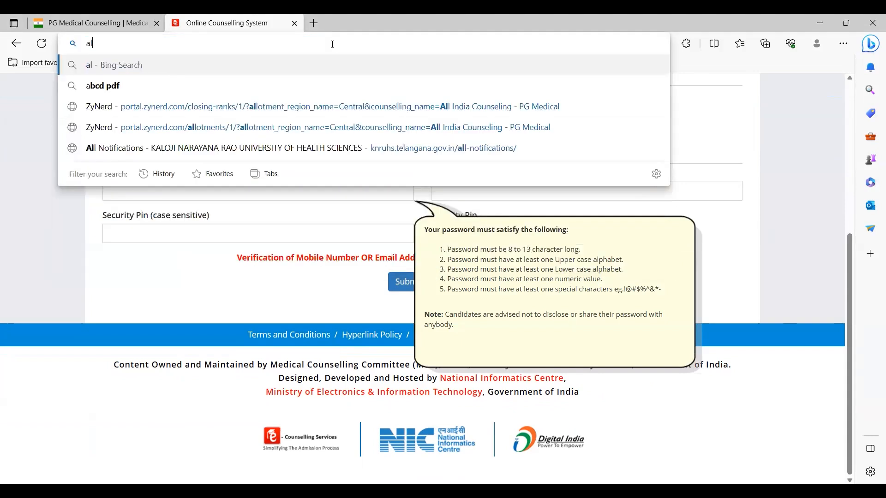
key("Delete")
type("A")
key("End")
type("@123")
key("Left")
key("Left")
key("Left")
key("Left")
key("Left")
key("BackSpace")
key("Delete")
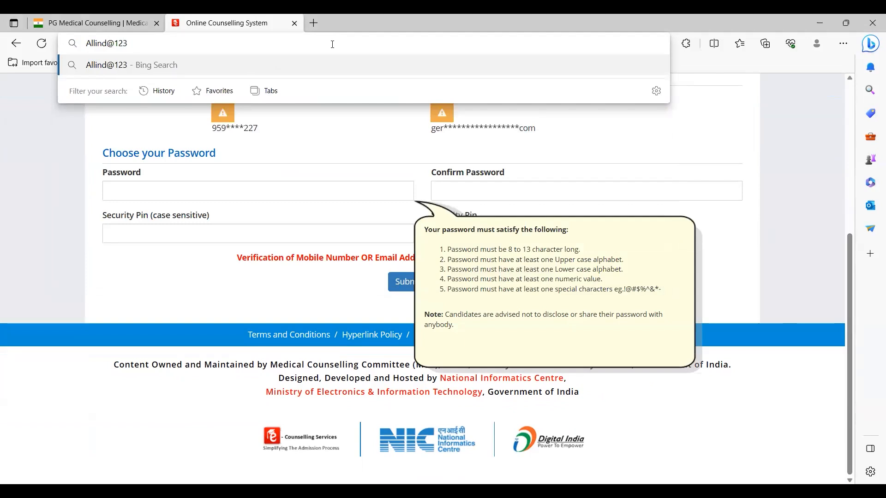
key("ctrl+shift+Left")
key("ctrl+shift+Left")
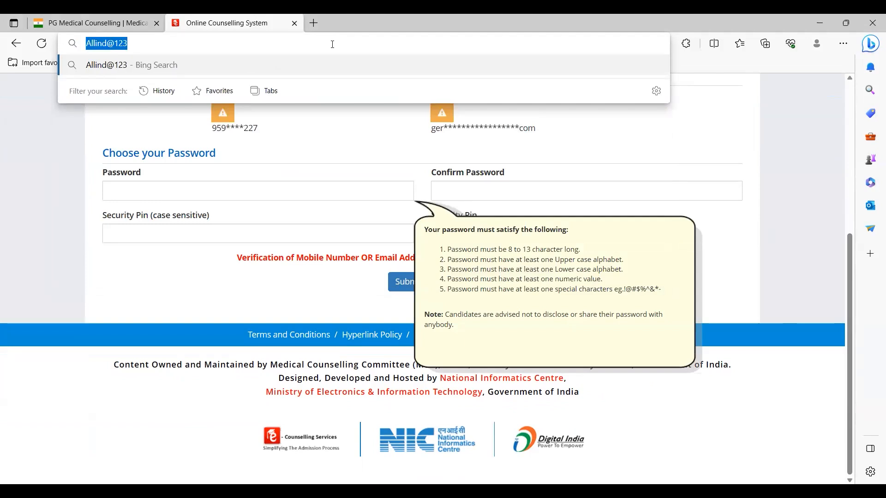
key("Left")
key("ctrl+Right")
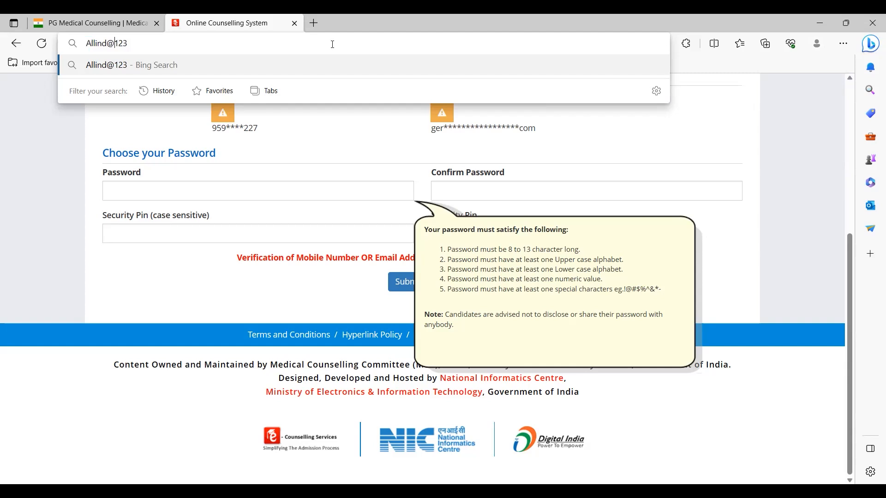
key("shift+Left")
key("Right")
key("ctrl+shift+Right")
key("Escape")
key("Escape")
Step: Enter and confirm the account password, type the captcha into Security Pin, and choose Submit & Next
left_click(226, 195)
type("Abcd@1234")
type("••")
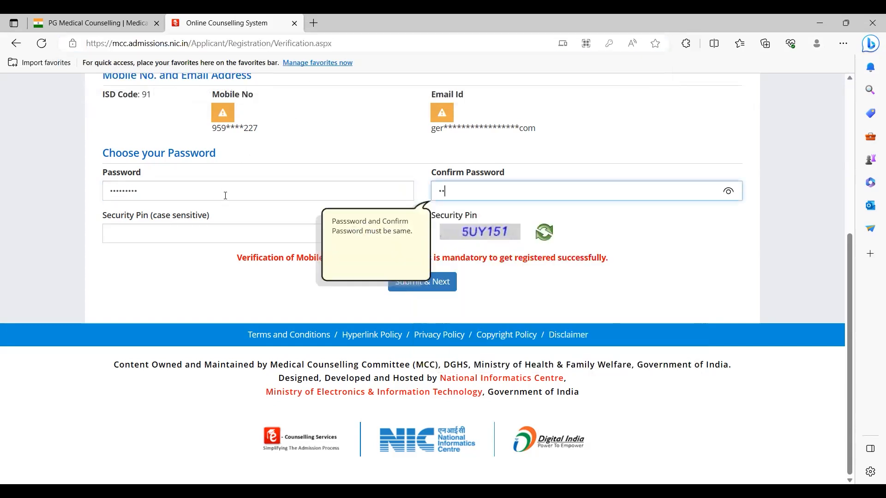
type("•••")
key("Tab")
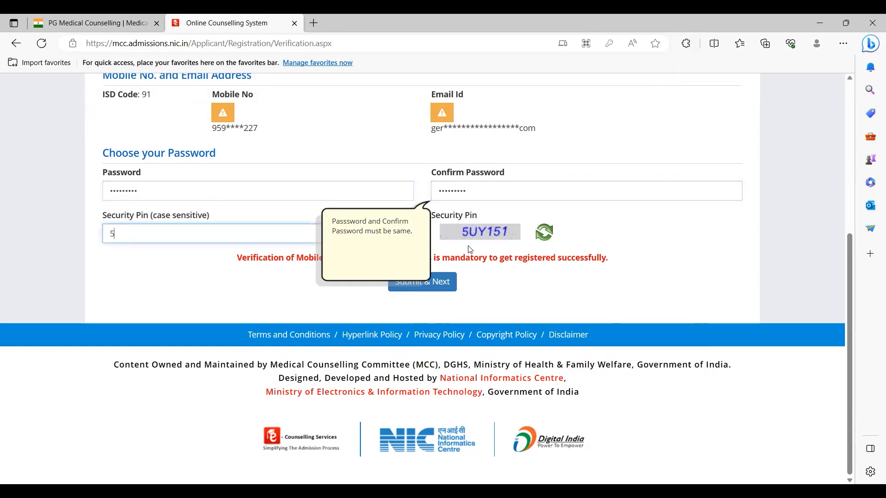
type("5UY151")
left_click(494, 261)
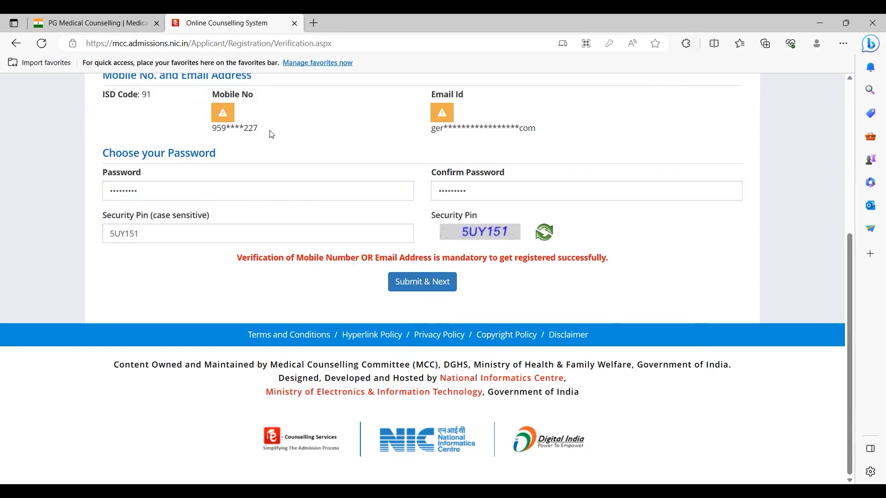
left_click(425, 287)
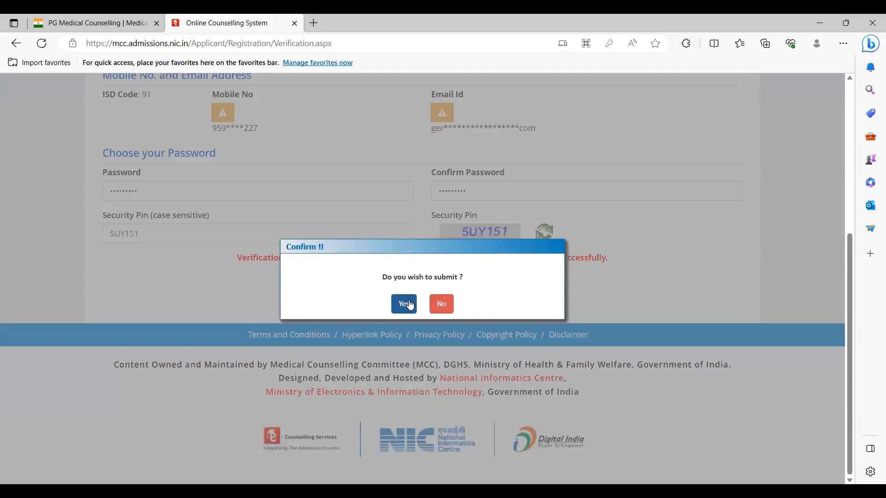
Step: Confirm submission, decline saving the password, enter the mobile OTP and security pin, and Verify & Final Submit
left_click(410, 306)
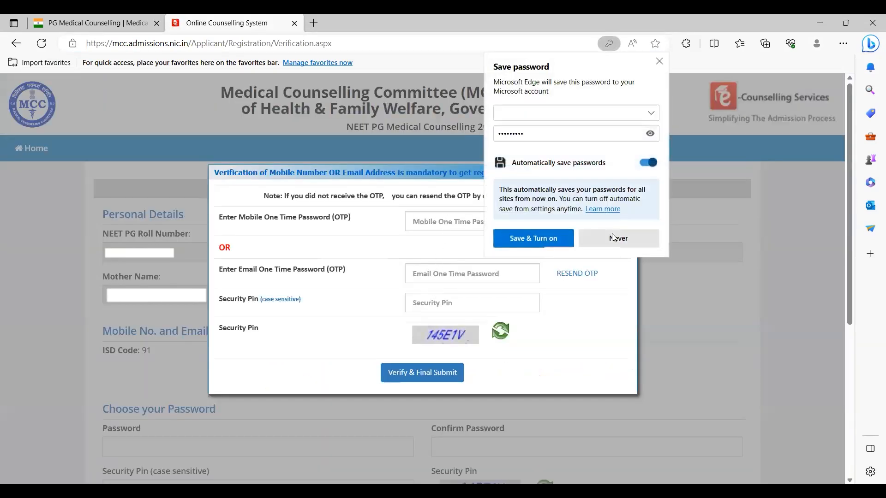
left_click(444, 230)
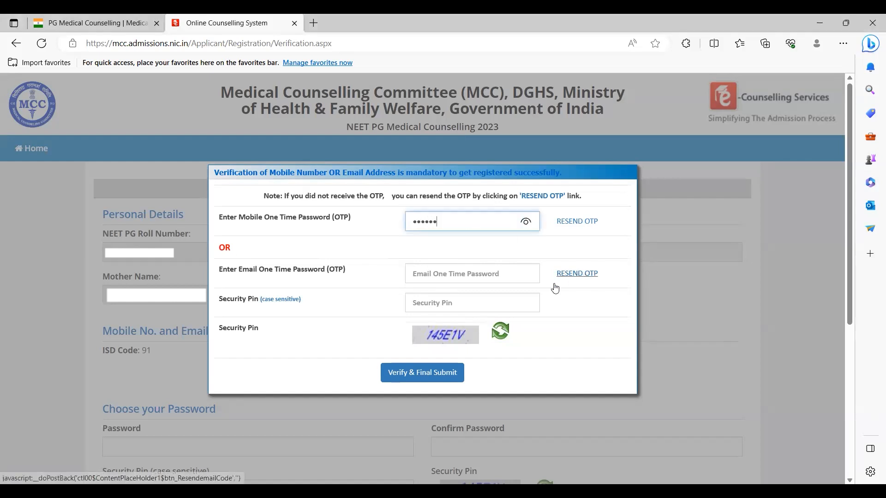
left_click(442, 282)
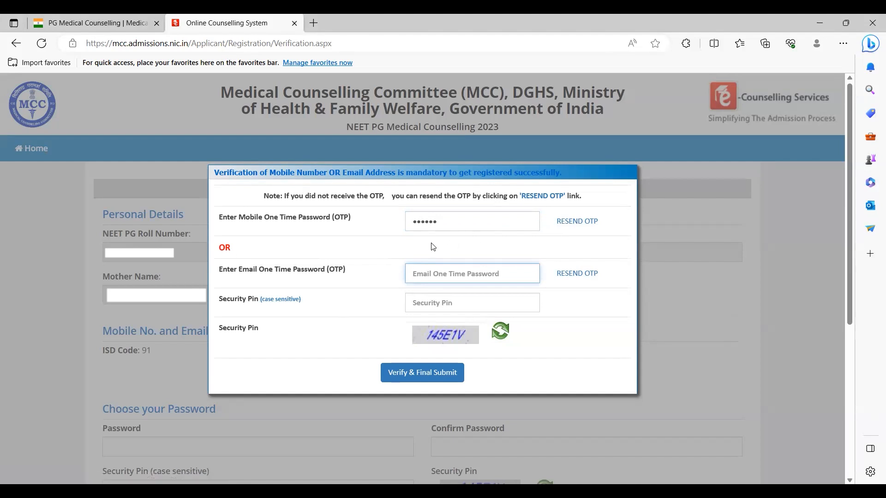
left_click(447, 305)
type("145E1V")
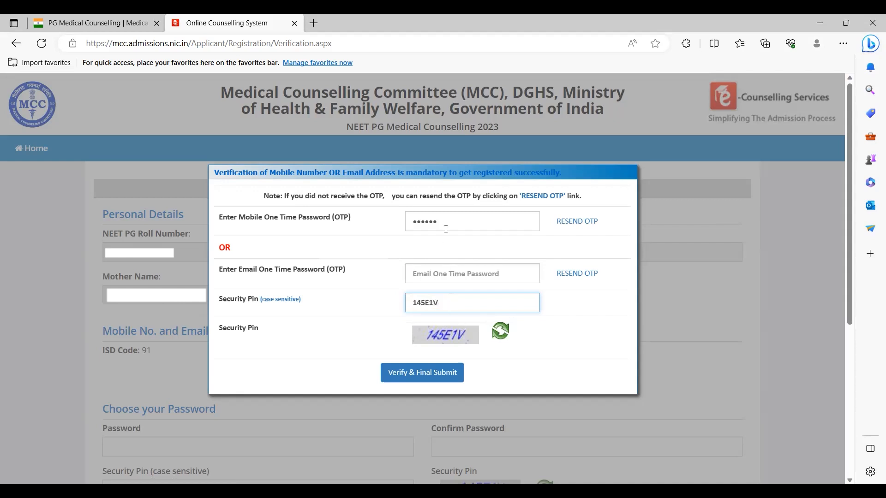
left_click_drag(446, 229, 382, 233)
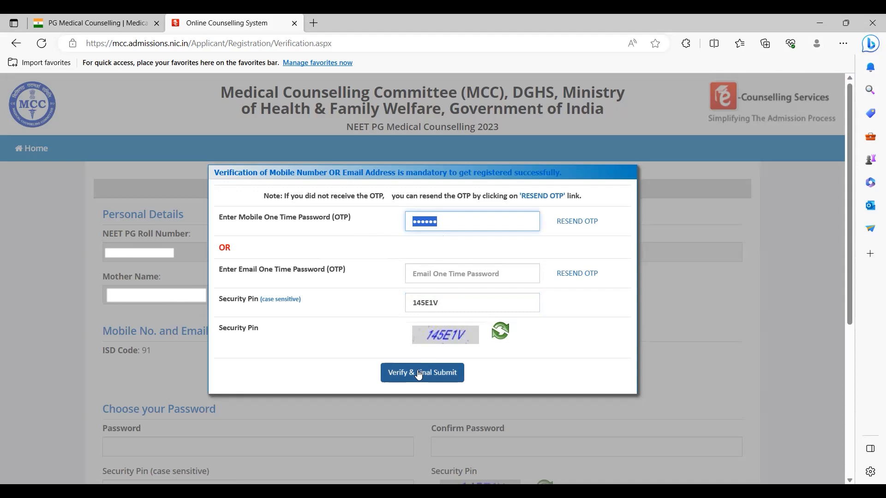
left_click_drag(432, 174, 359, 173)
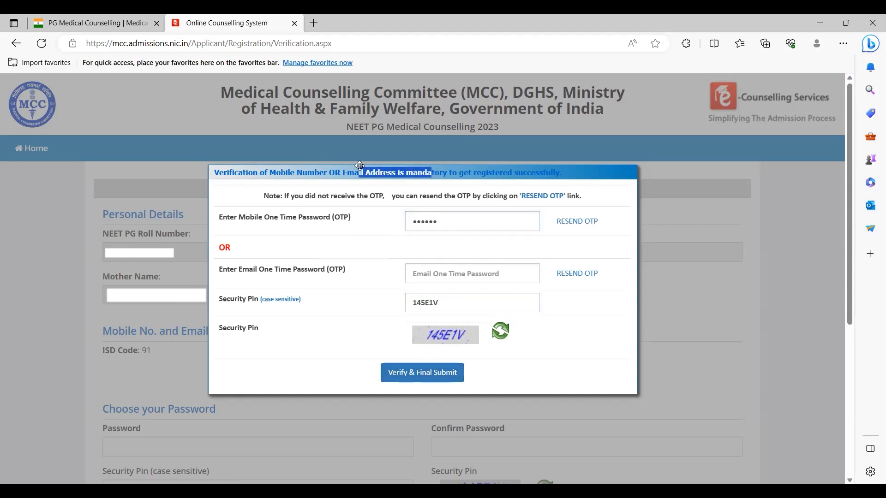
left_click(442, 371)
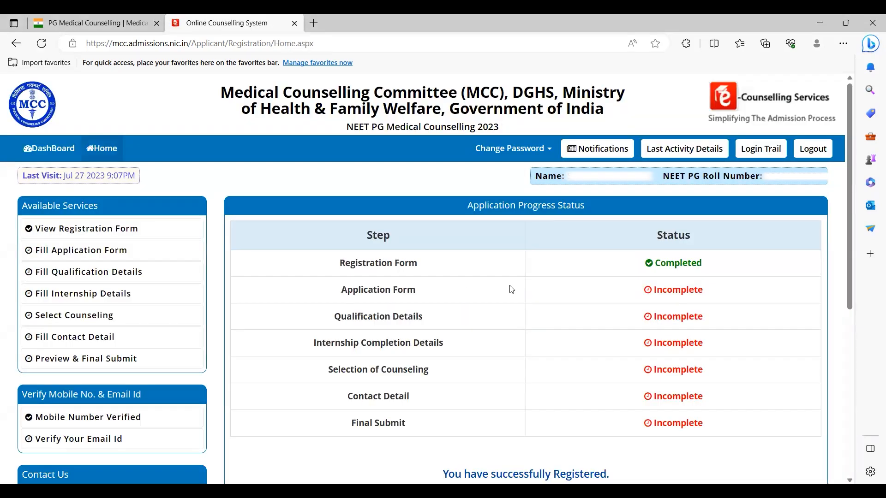
Step: Log out from the dashboard's top-bar Logout link and confirm with OK
scroll(510, 286, "down", 5)
scroll(509, 286, "up", 4)
scroll(511, 289, "up", 1)
scroll(511, 289, "down", 3)
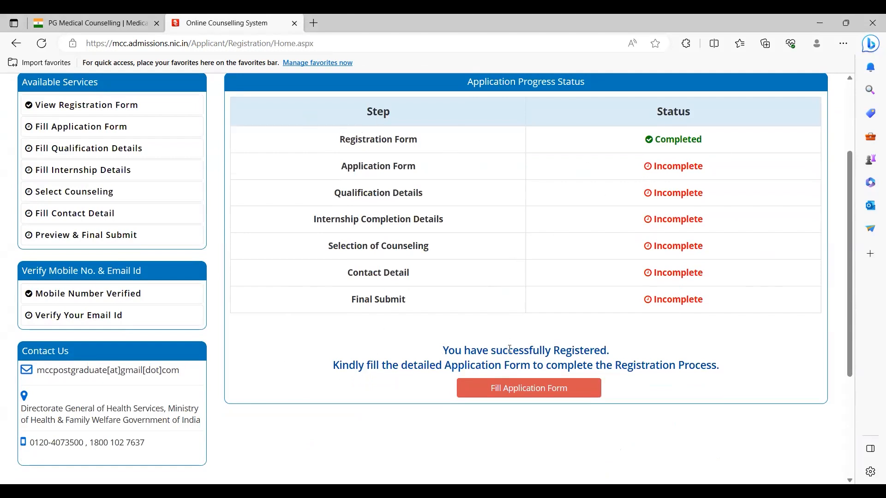
scroll(526, 343, "up", 3)
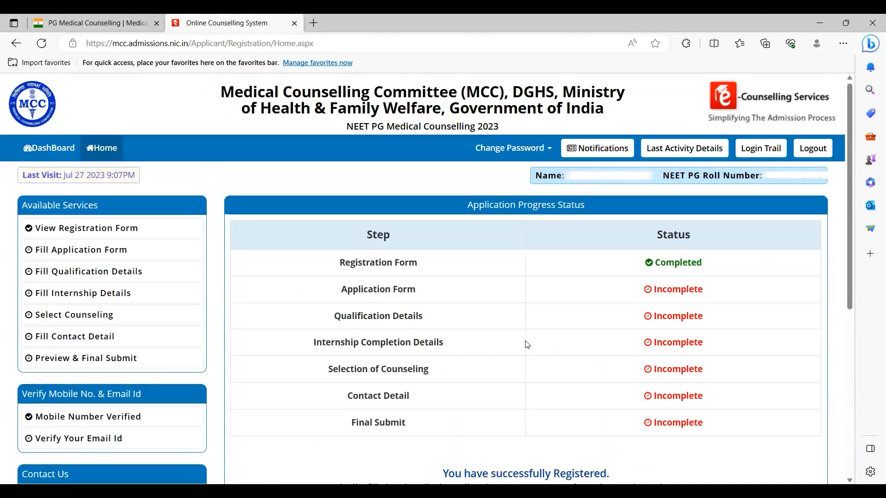
left_click(820, 147)
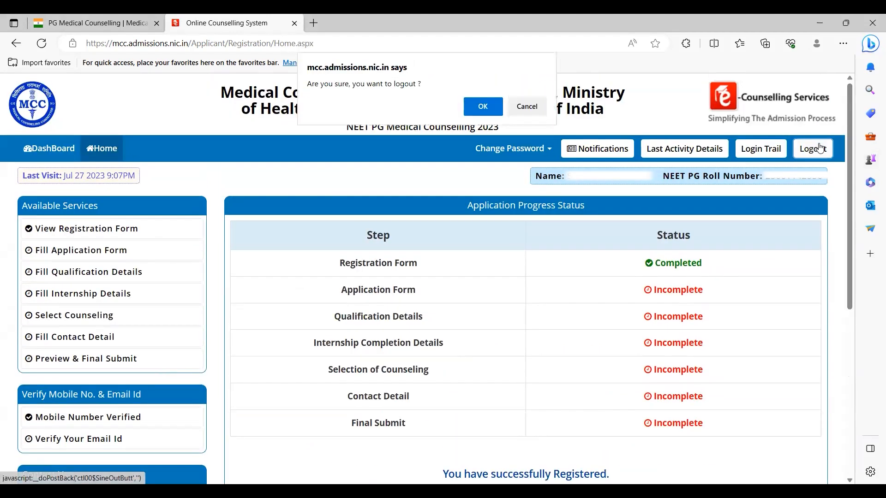
left_click(481, 105)
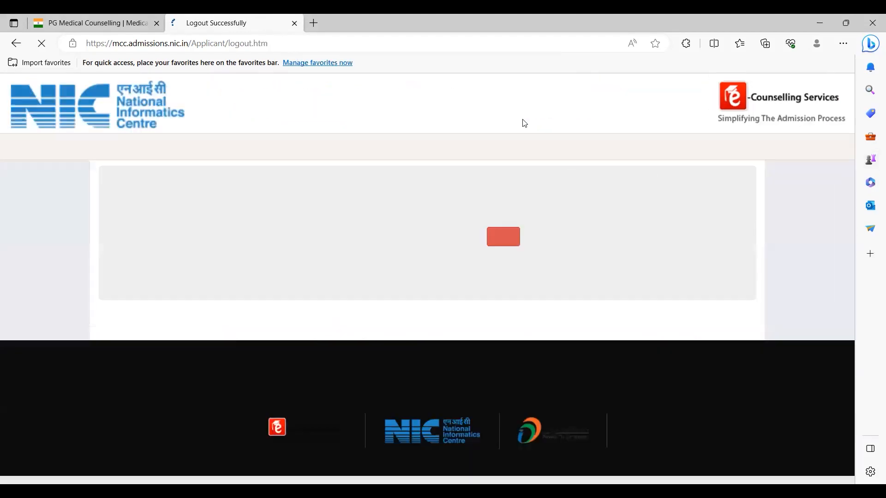
Step: Close the logged-out window, go to the candidate sign-in page and fill in the security pin
left_click(513, 238)
left_click(322, 308)
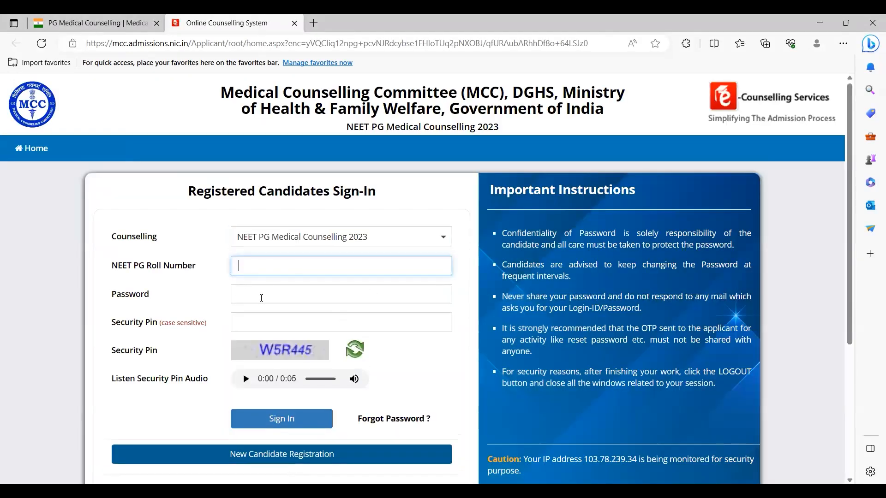
left_click(259, 318)
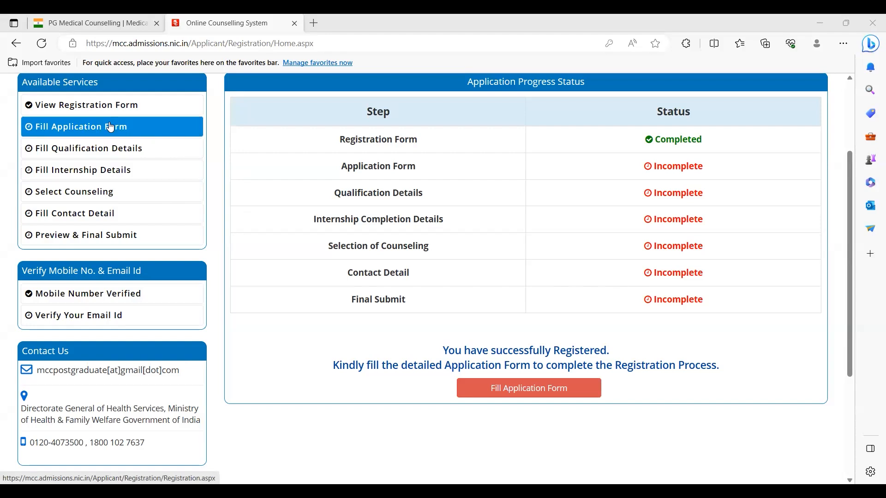
Step: Open Fill Application Form from Available Services
left_click(535, 399)
scroll(586, 345, "down", 5)
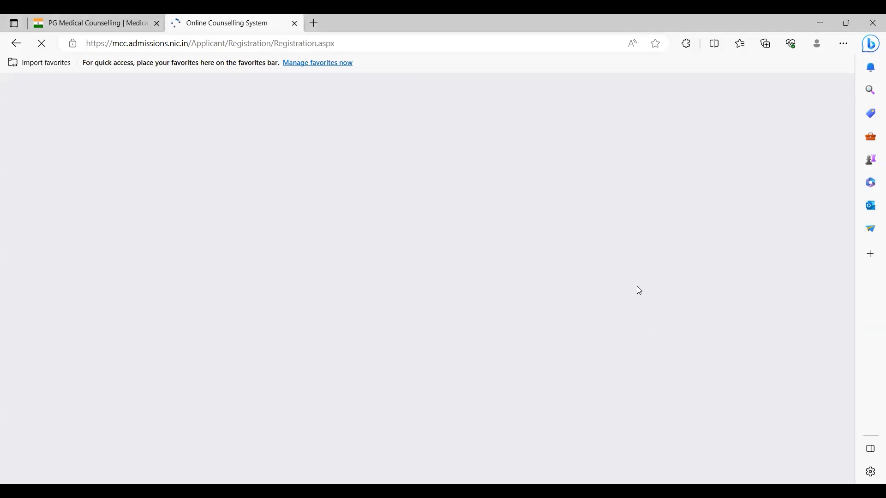
scroll(646, 280, "down", 5)
scroll(647, 284, "up", 3)
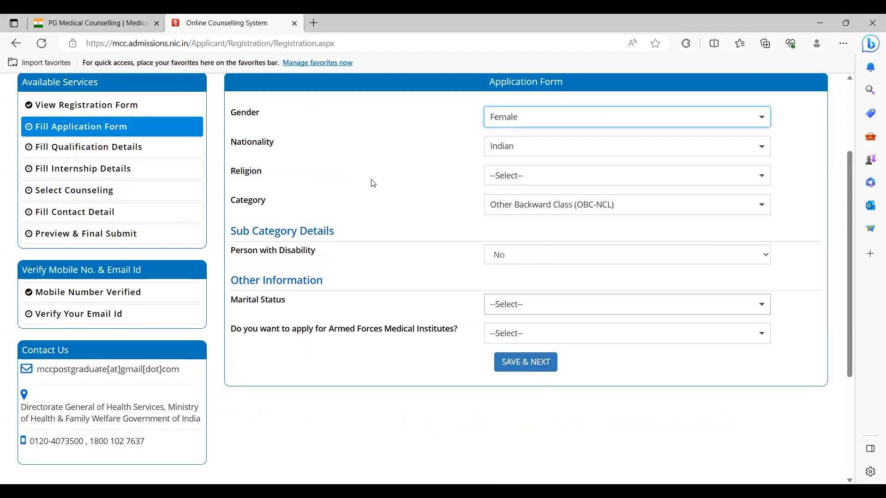
Step: Set Religion to JAINISM after briefly trying ISLAM
left_click(529, 178)
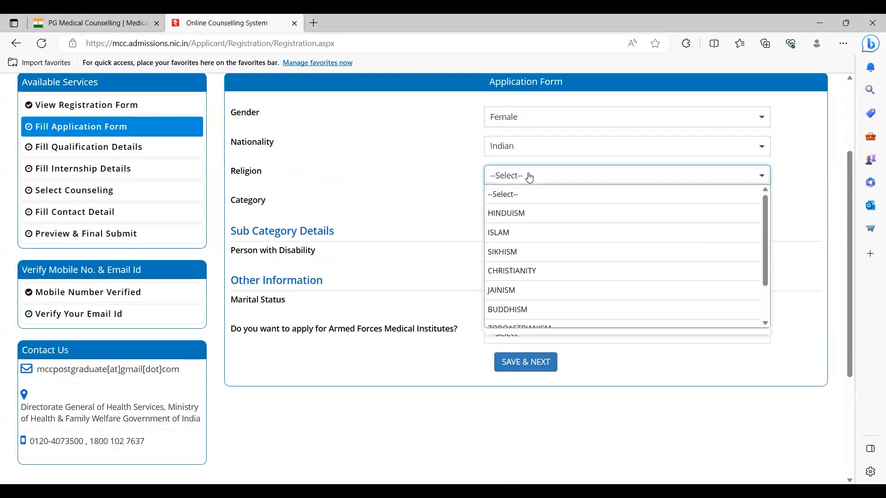
left_click(507, 291)
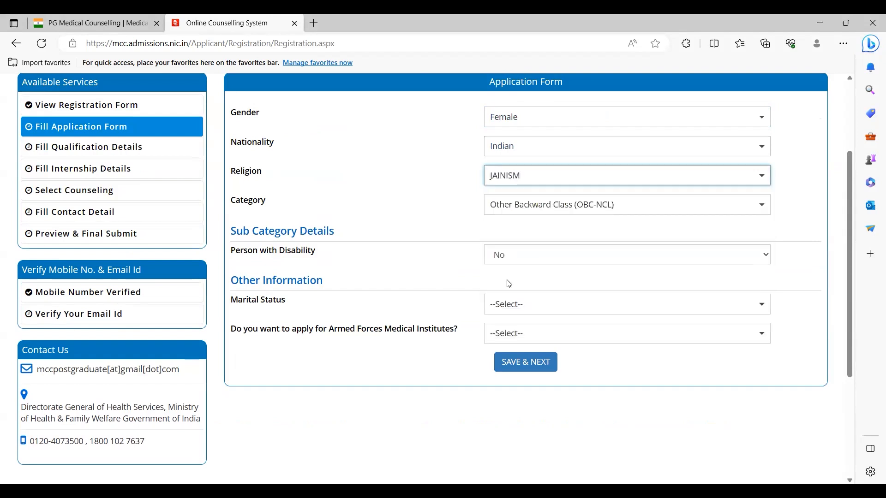
left_click(514, 175)
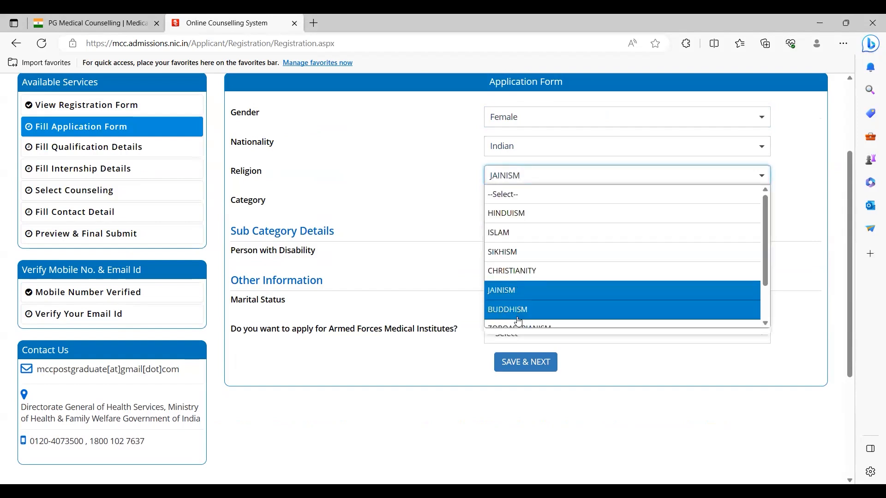
scroll(521, 259, "down", 2)
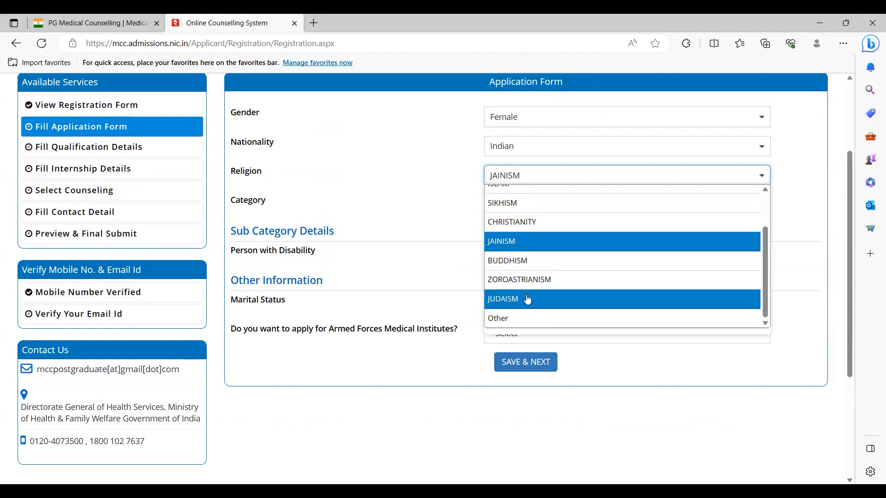
scroll(527, 295, "up", 1)
scroll(527, 296, "up", 2)
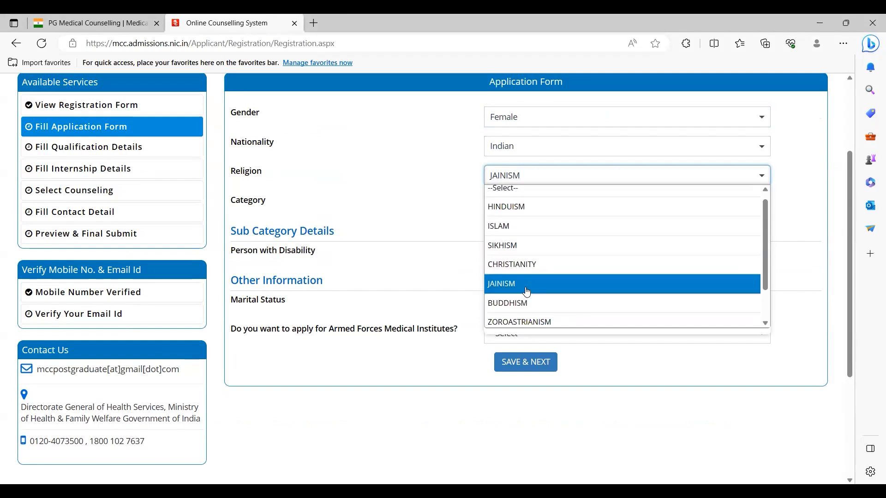
left_click(519, 232)
left_click(537, 175)
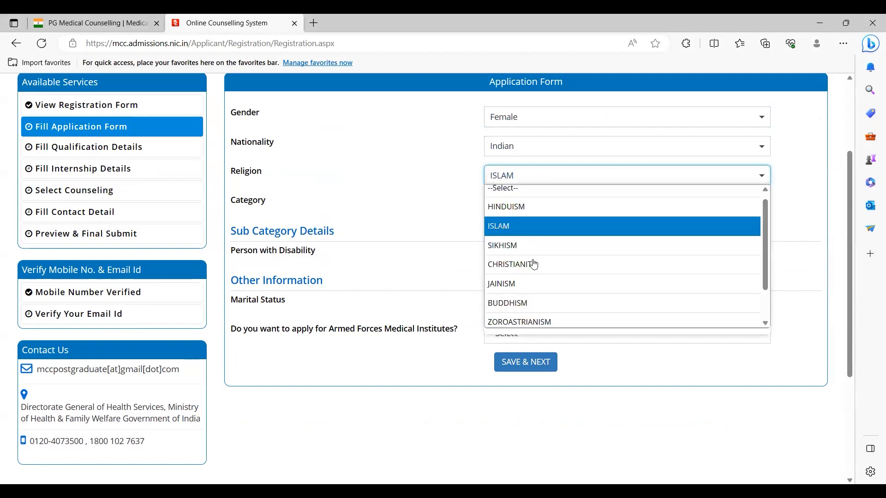
left_click(527, 279)
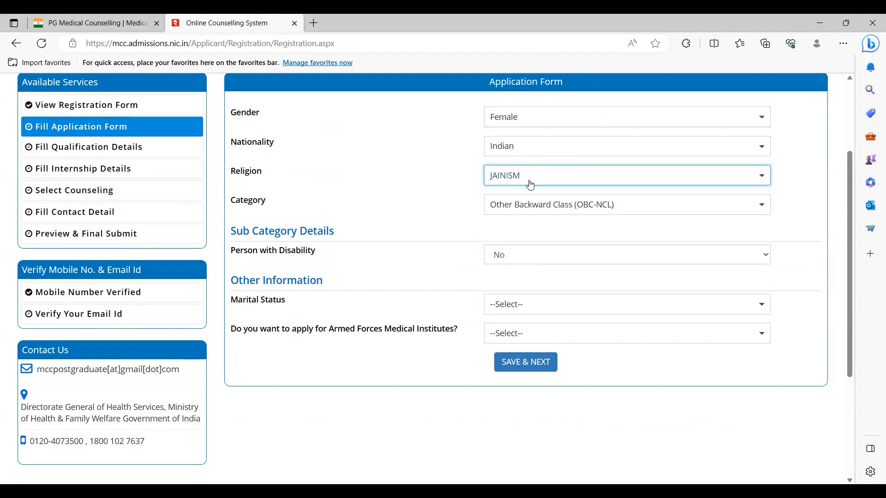
left_click(531, 185)
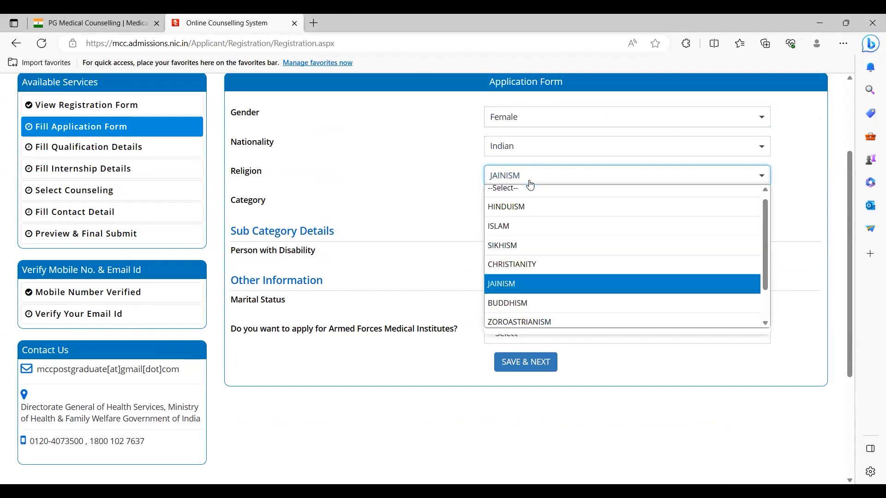
left_click(457, 199)
Step: Change the Category from OBC-NCL to General
left_click(544, 207)
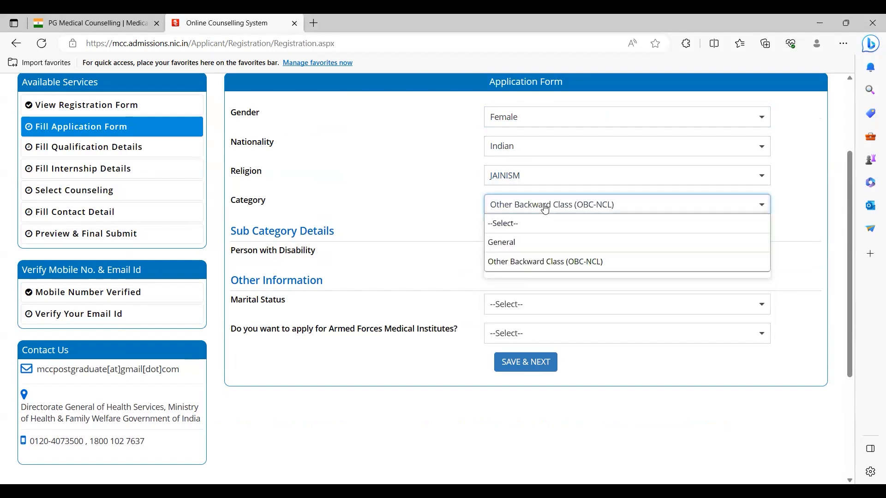
left_click(422, 211)
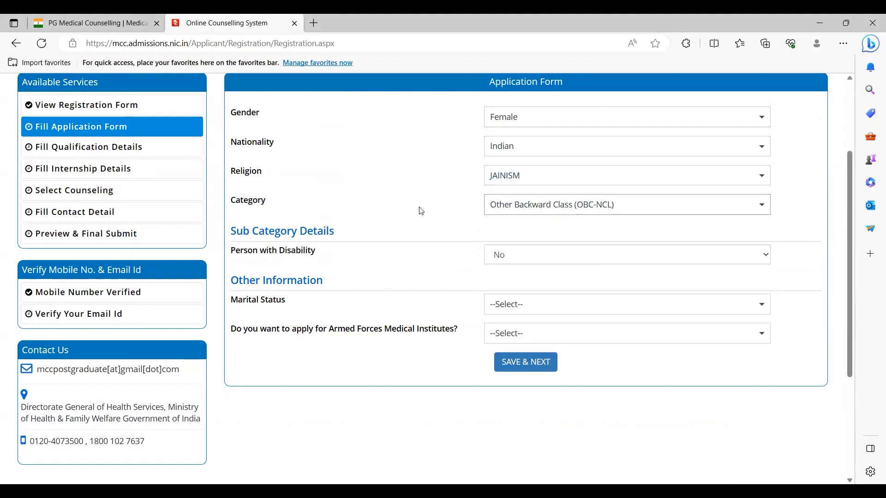
left_click(555, 211)
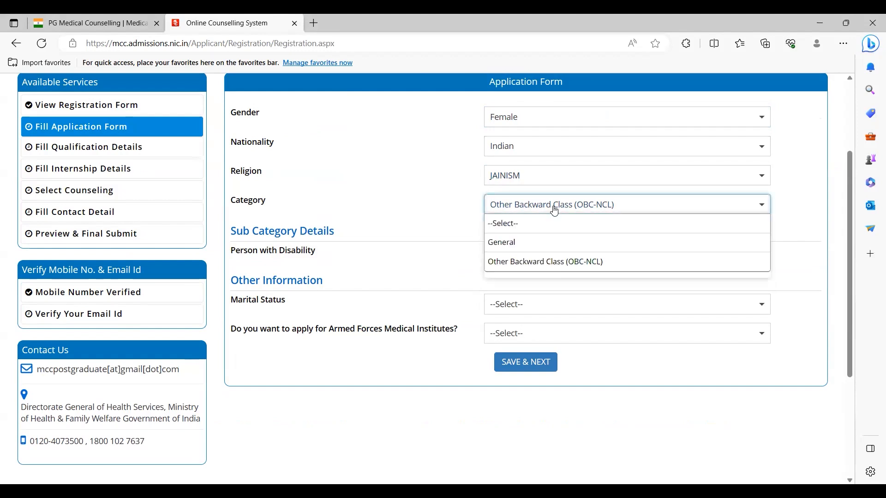
left_click(526, 250)
left_click(528, 213)
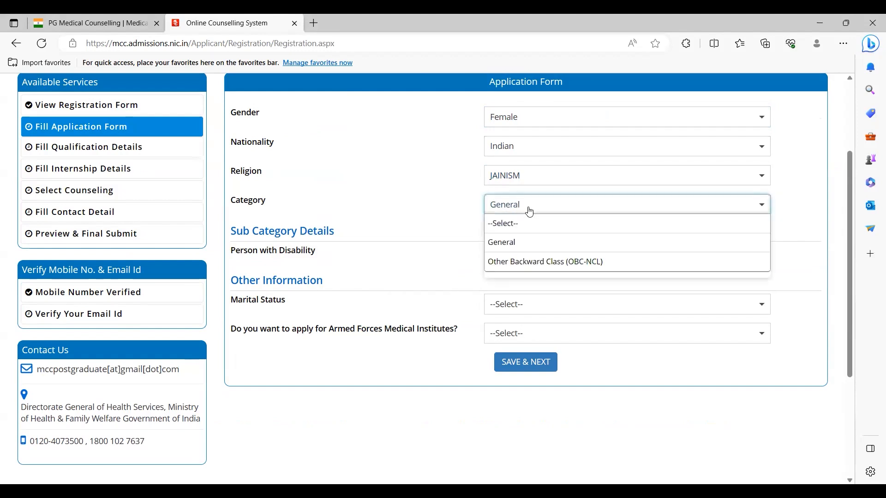
left_click(523, 263)
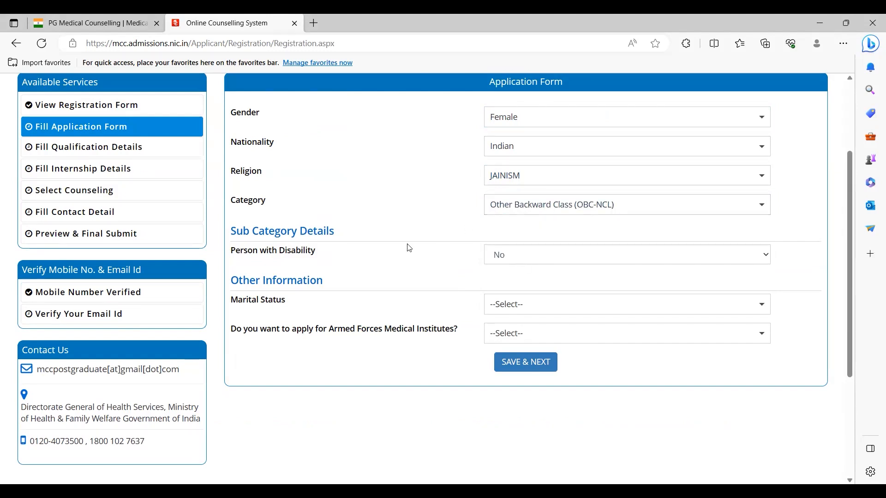
left_click(571, 207)
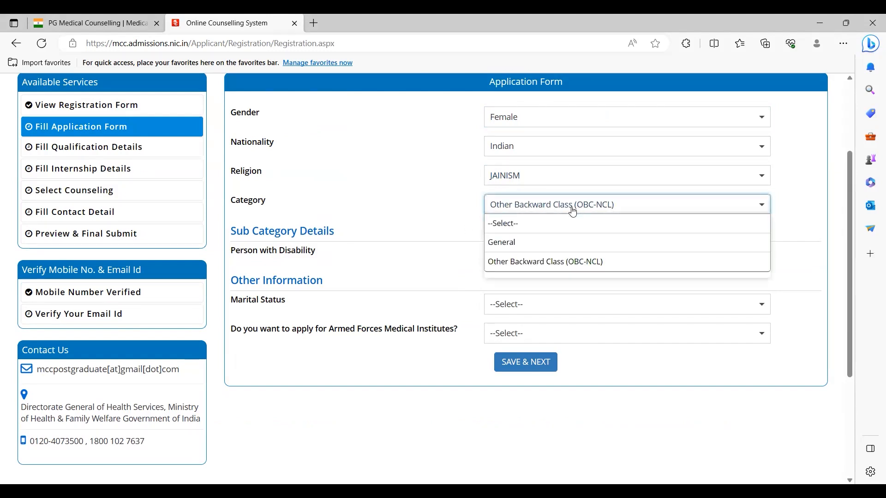
left_click(521, 244)
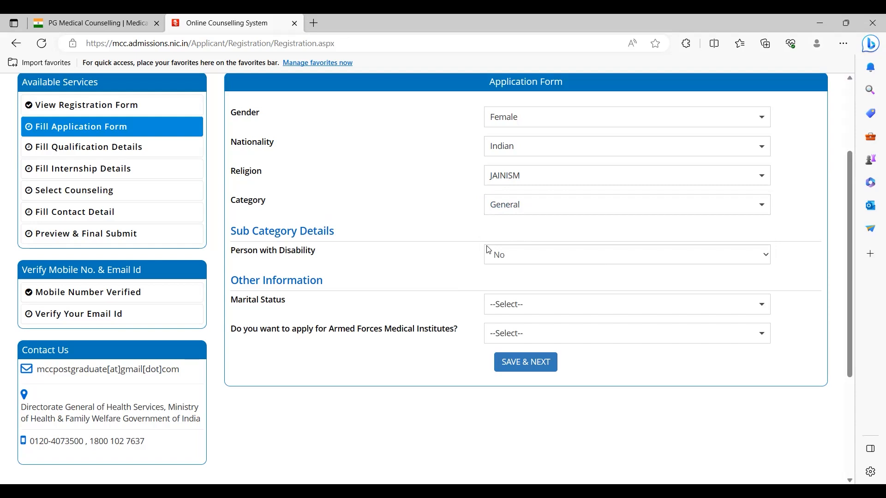
Step: Set Religion to CHRISTIANITY, keeping Category as General
left_click(519, 181)
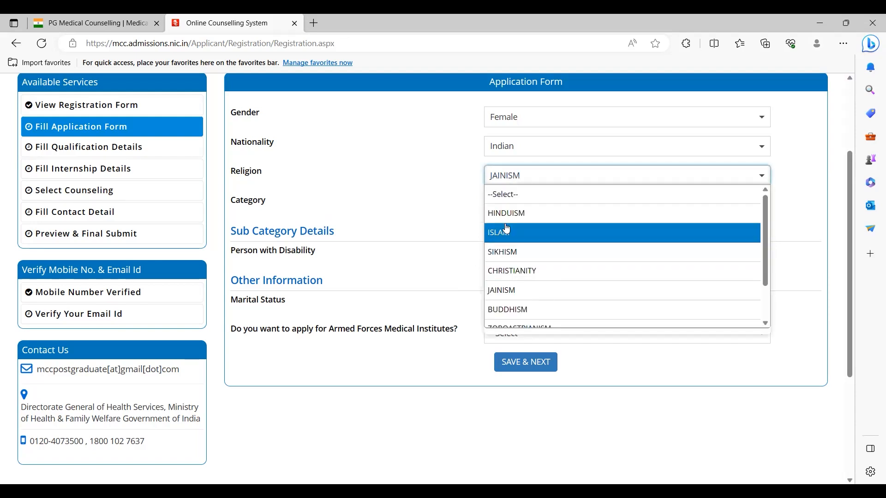
left_click(509, 275)
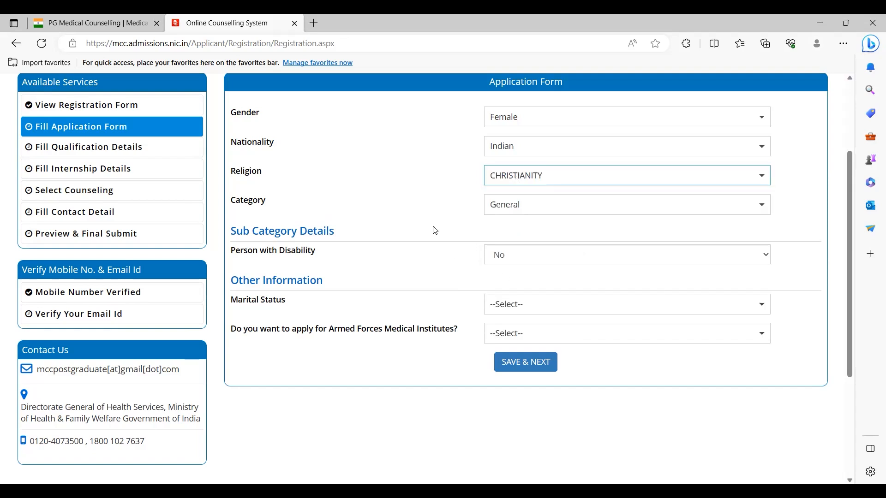
left_click(519, 206)
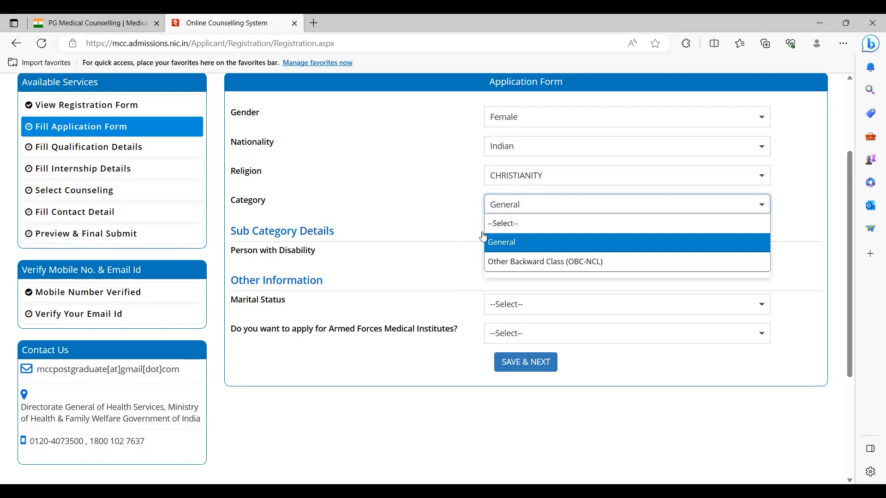
left_click(453, 215)
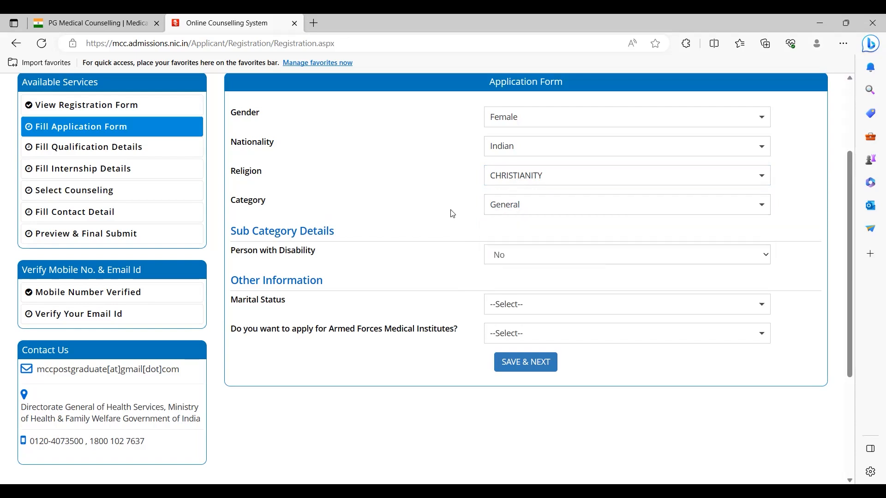
Step: Keep Person with Disability set to No
left_click(498, 261)
left_click(498, 259)
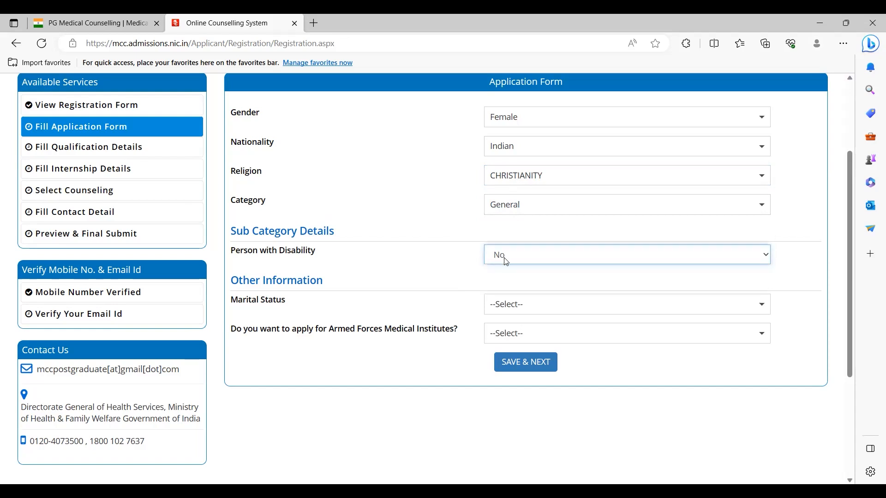
left_click(507, 262)
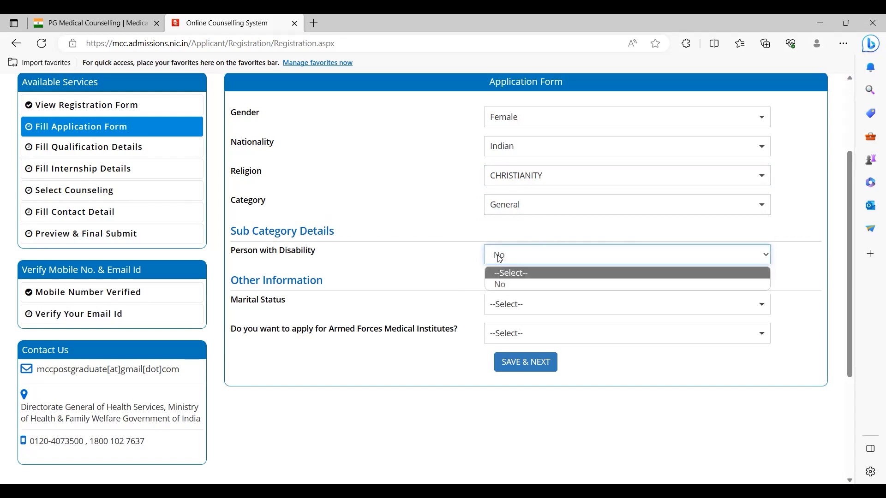
left_click(550, 265)
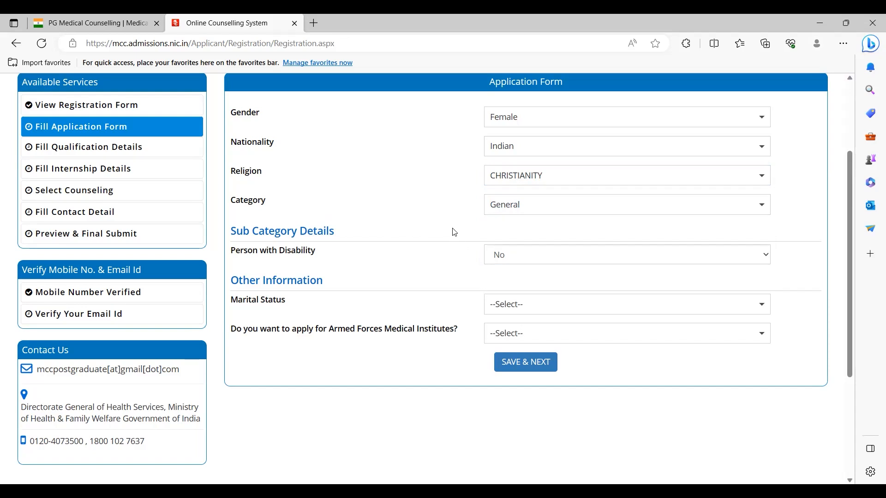
Step: Check Gender and Nationality, keeping Female and Indian
left_click(548, 126)
left_click(558, 151)
left_click(557, 152)
left_click(486, 174)
left_click(542, 306)
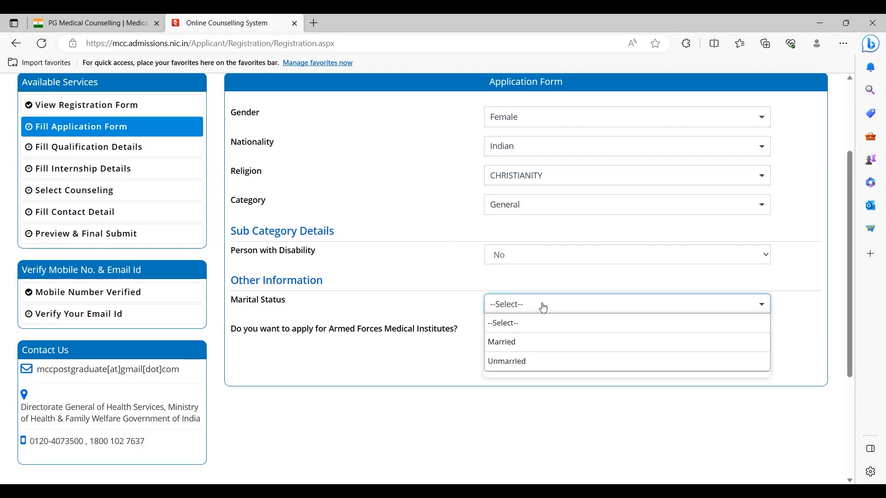
left_click(520, 151)
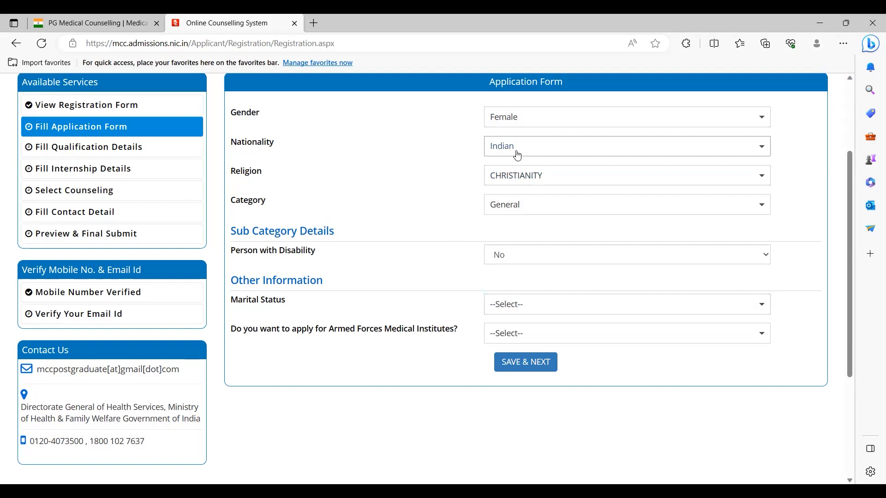
left_click(518, 155)
left_click(425, 159)
left_click(522, 145)
left_click(404, 165)
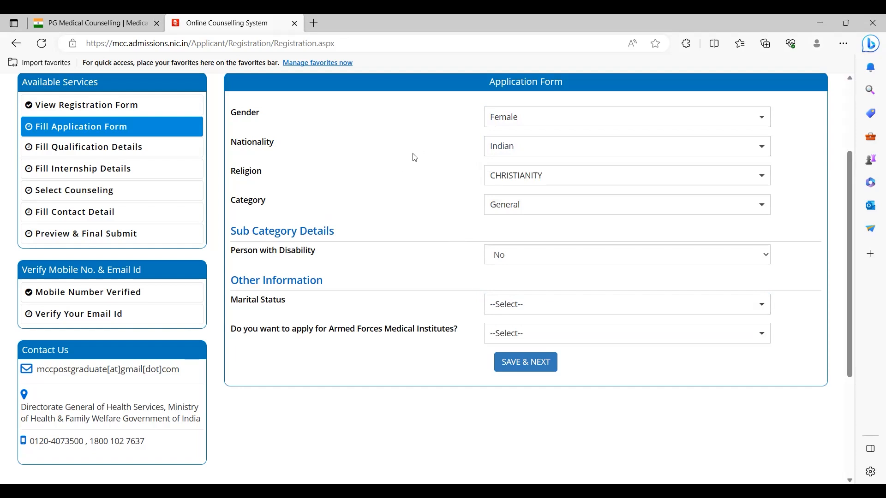
Step: Set Marital Status to Married and Armed Forces Medical Institutes to Yes
left_click(527, 308)
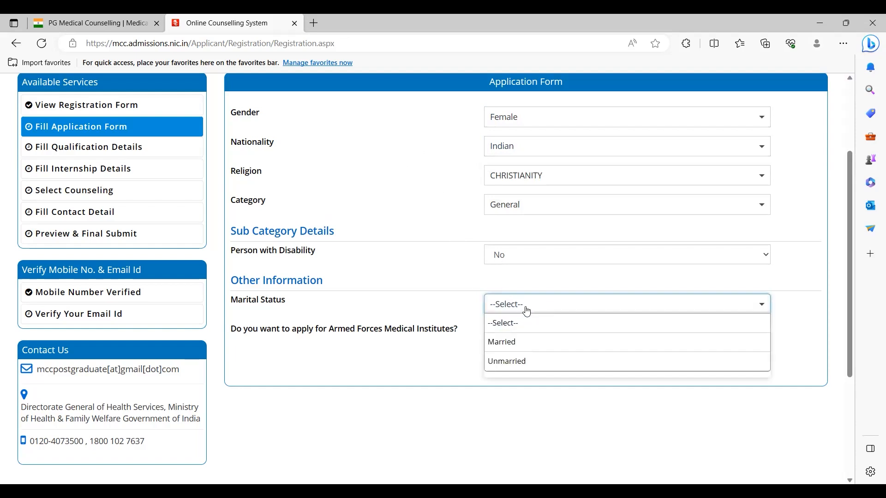
left_click(522, 352)
left_click(545, 342)
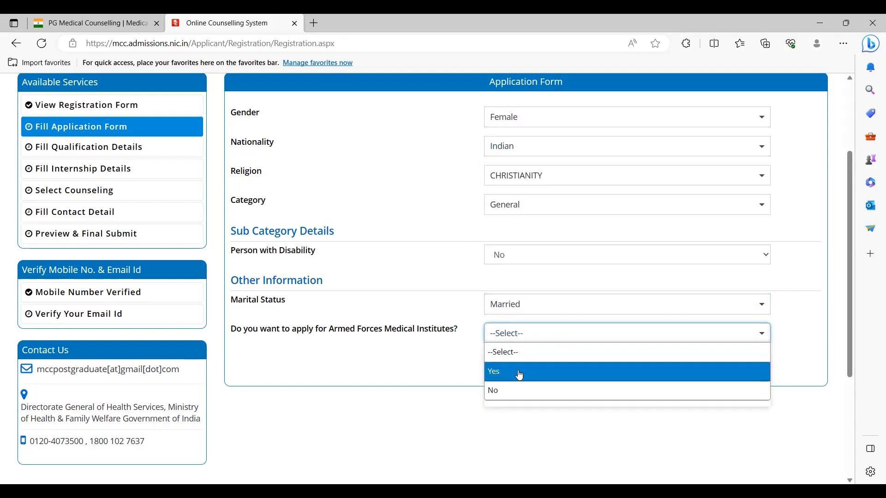
left_click(521, 373)
Step: Set AFMS Criteria to Priority V - Civillan Doctors willing to serve
scroll(451, 286, "down", 2)
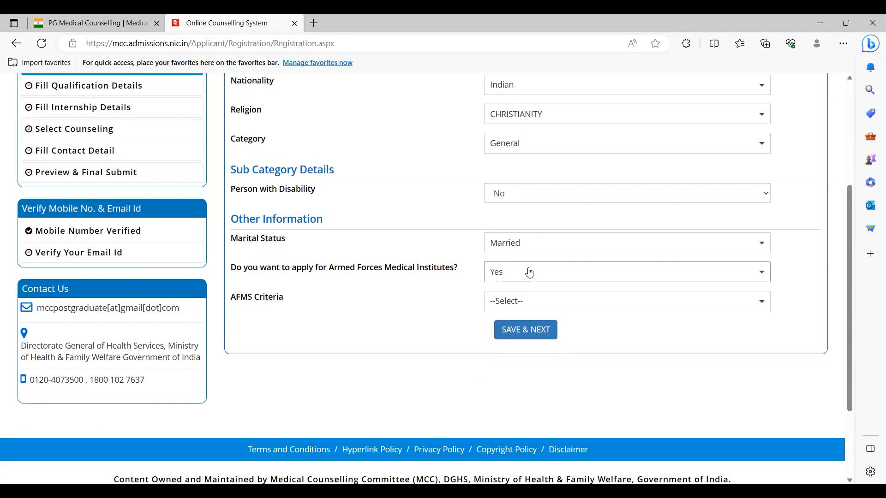
left_click(535, 305)
scroll(557, 307, "down", 1)
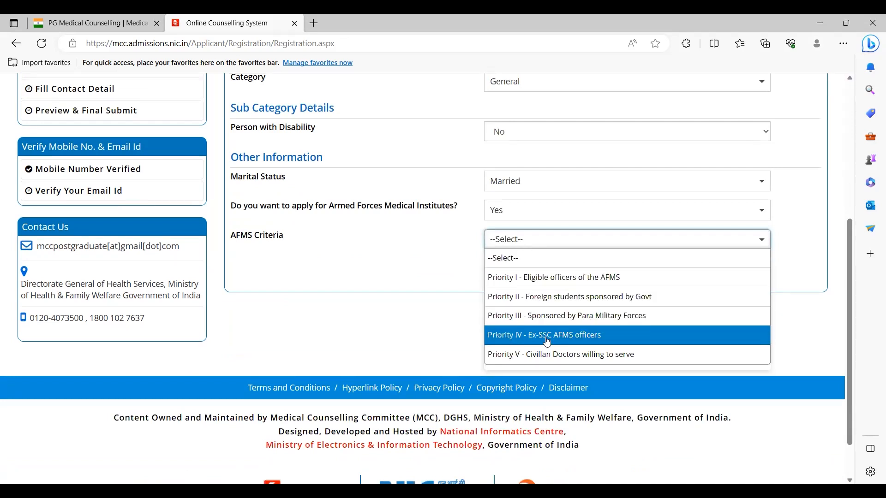
left_click(566, 359)
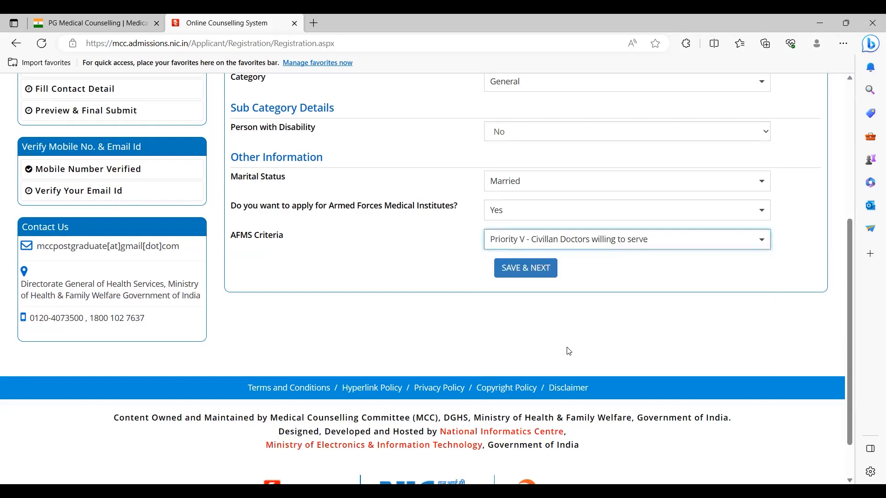
left_click(616, 241)
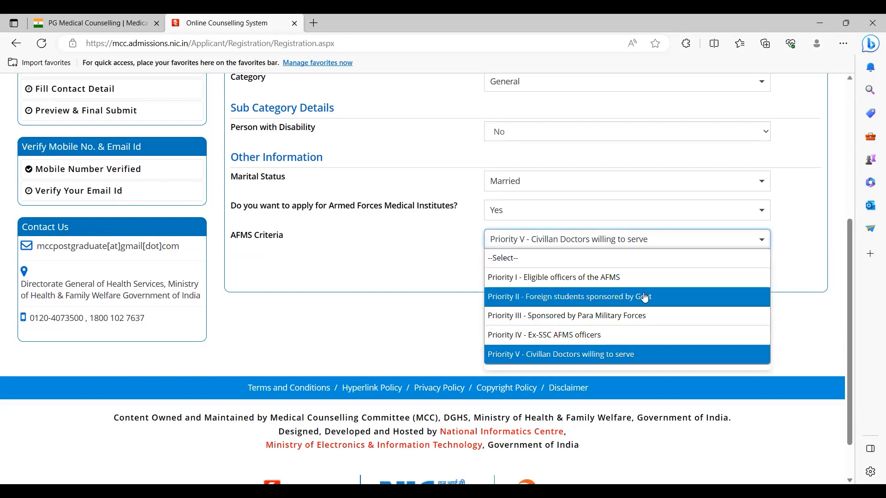
left_click(585, 239)
left_click(597, 246)
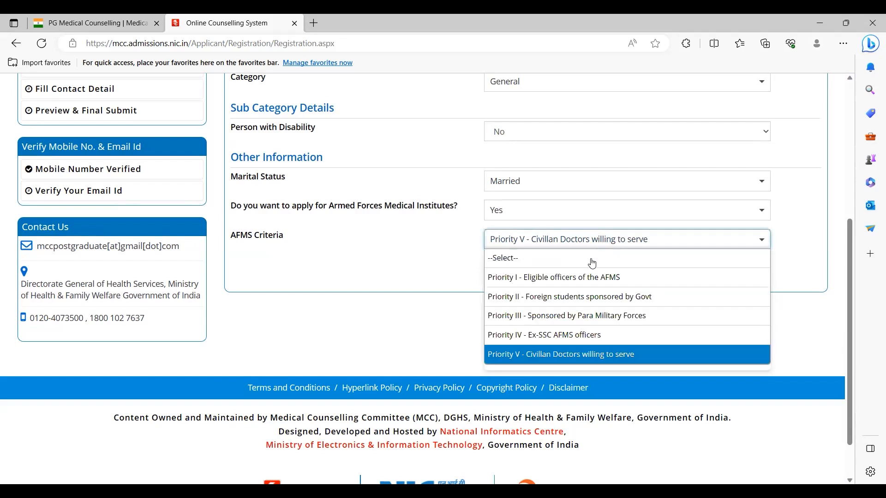
left_click(568, 355)
Step: Save the application form with SAVE & NEXT and confirm with Yes
left_click(544, 275)
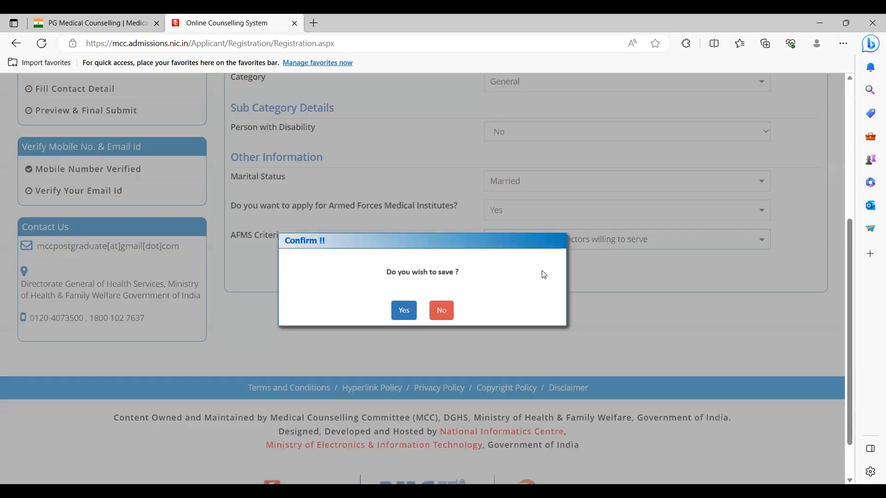
left_click(441, 311)
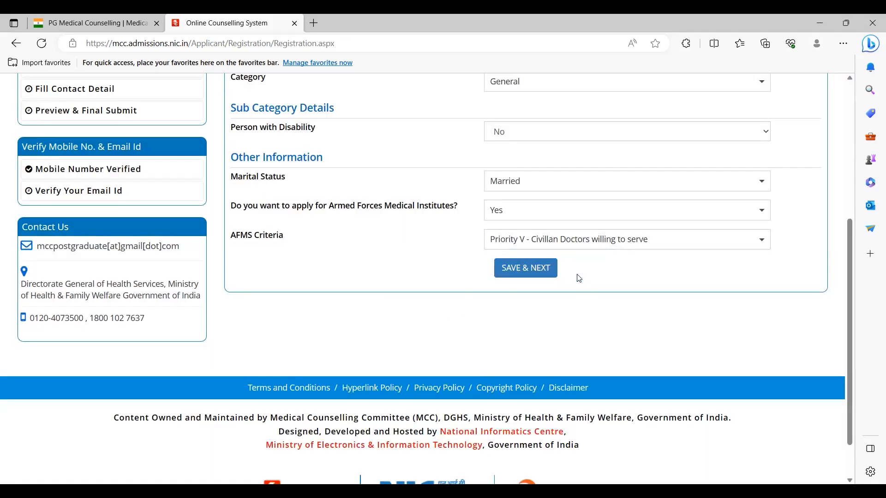
scroll(431, 232, "up", 4)
scroll(441, 236, "down", 2)
scroll(440, 236, "up", 1)
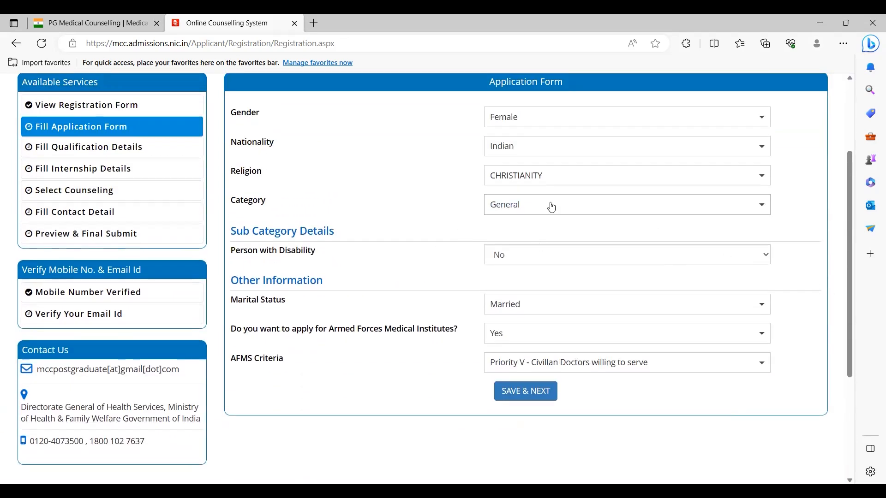
left_click(525, 391)
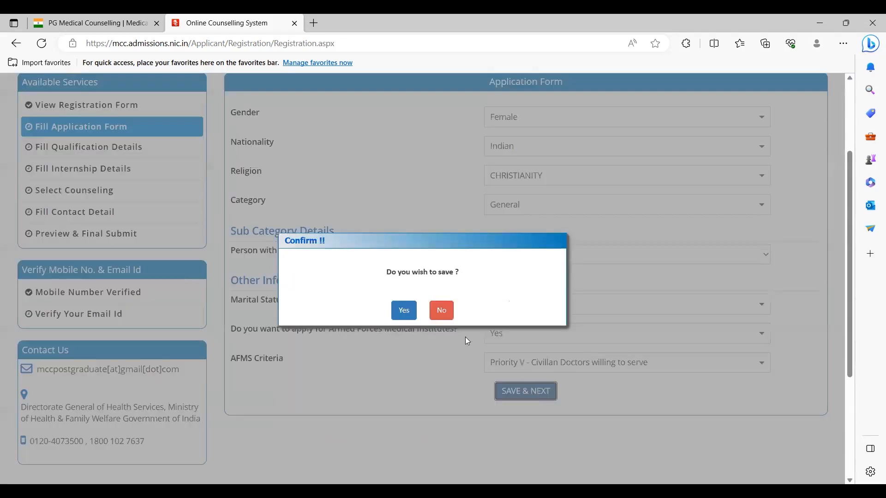
left_click(404, 310)
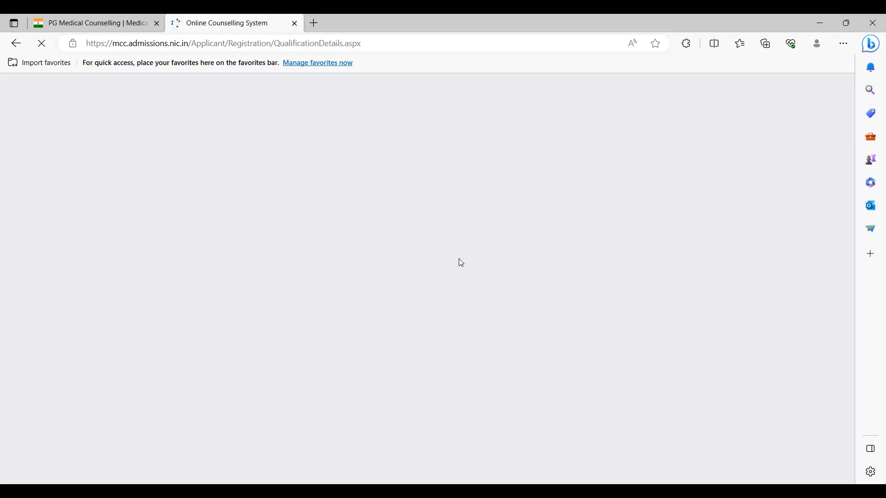
Step: Mark the MBBS passing status as Passed
scroll(460, 263, "down", 4)
scroll(459, 263, "up", 1)
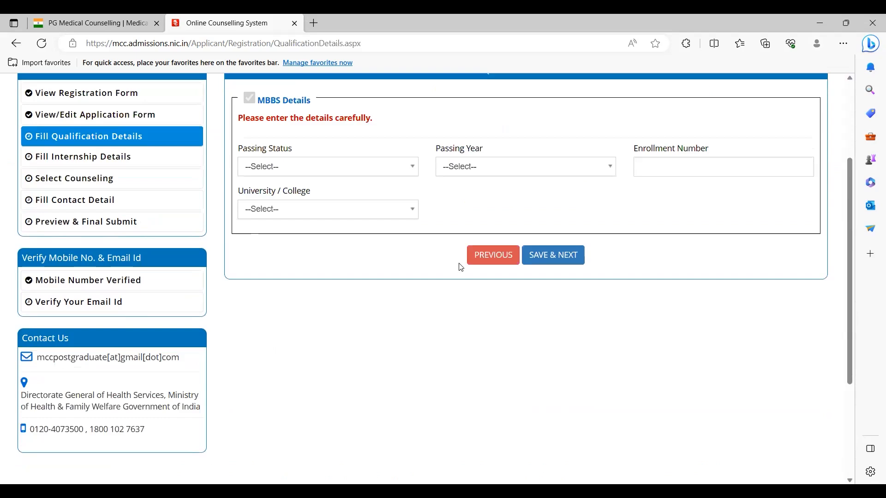
scroll(461, 268, "up", 1)
left_click(371, 182)
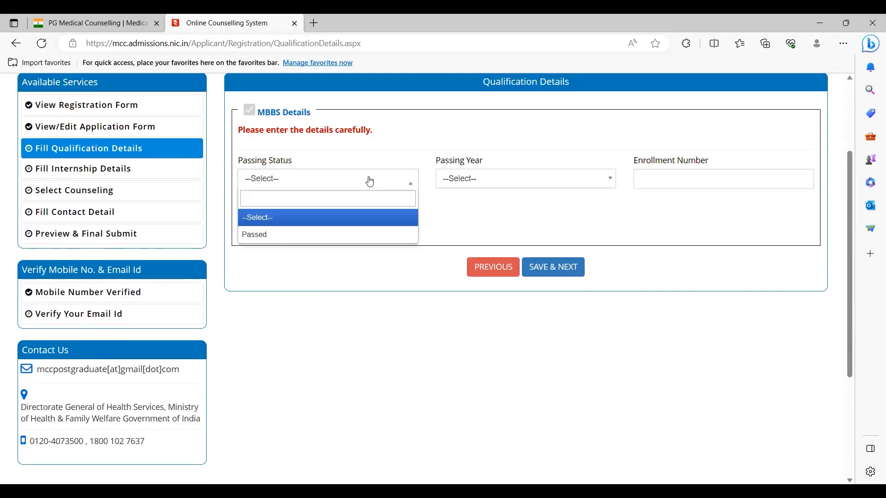
left_click(313, 234)
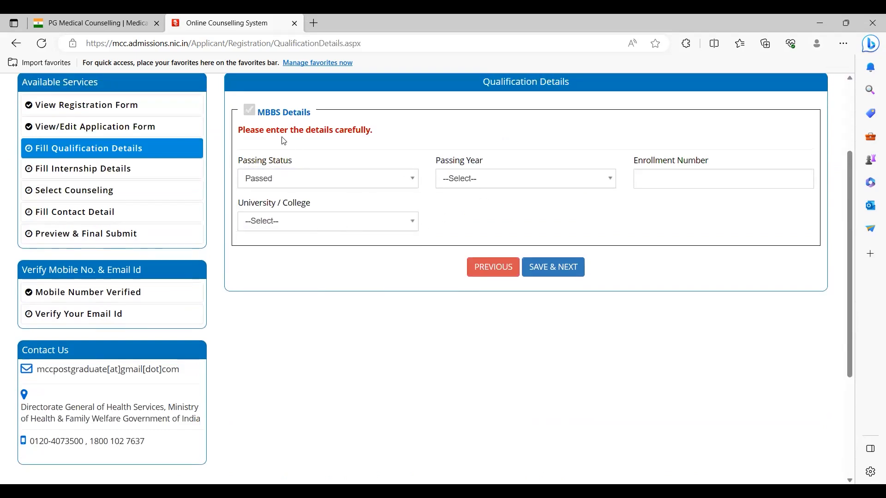
Step: Choose 2022 as the MBBS passing year by searching the dropdown
left_click(467, 181)
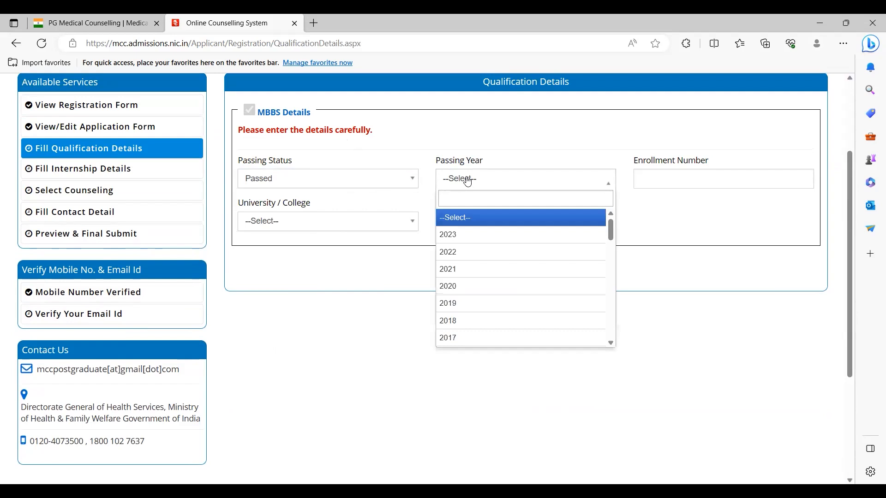
left_click(481, 131)
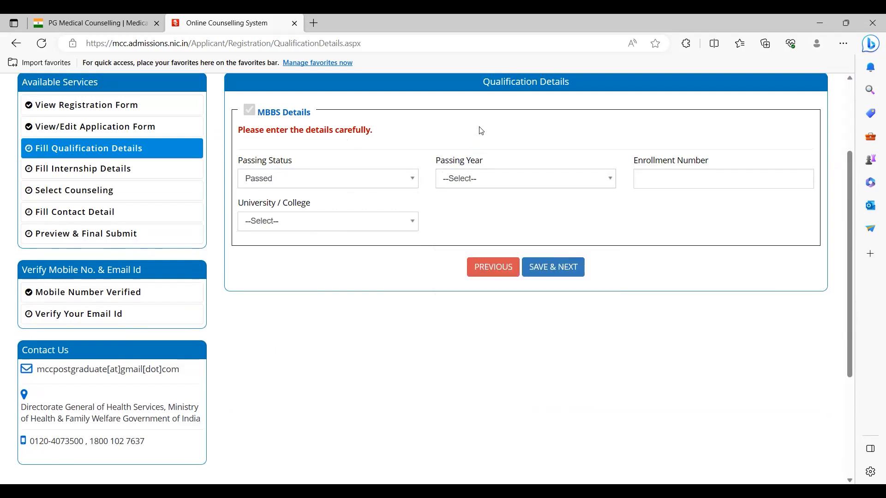
left_click(481, 183)
type("2022")
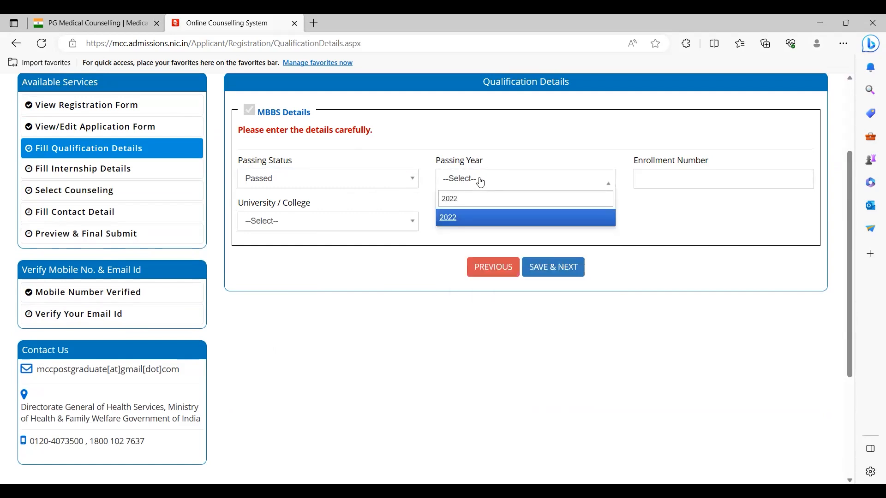
key("Return")
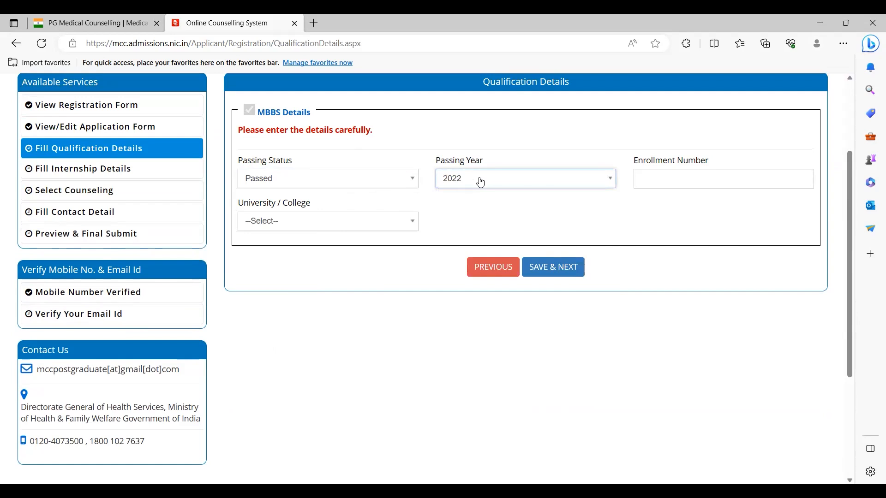
left_click(481, 183)
left_click(481, 182)
left_click(488, 184)
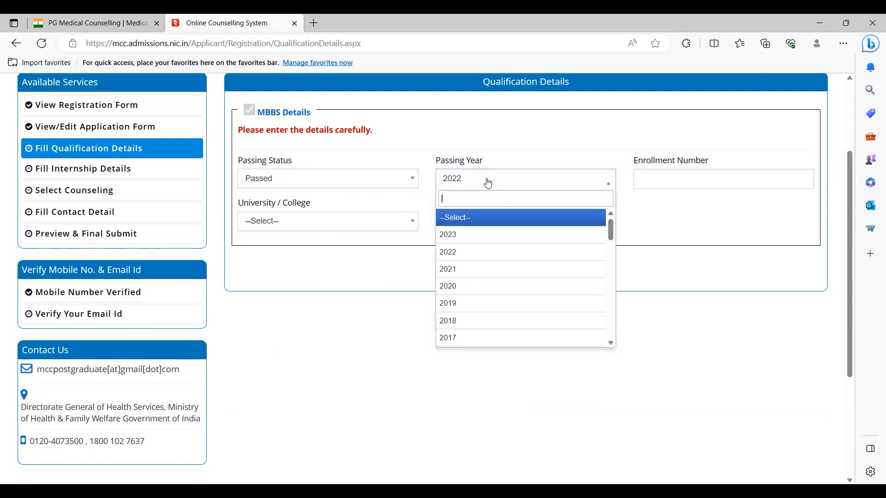
left_click(495, 159)
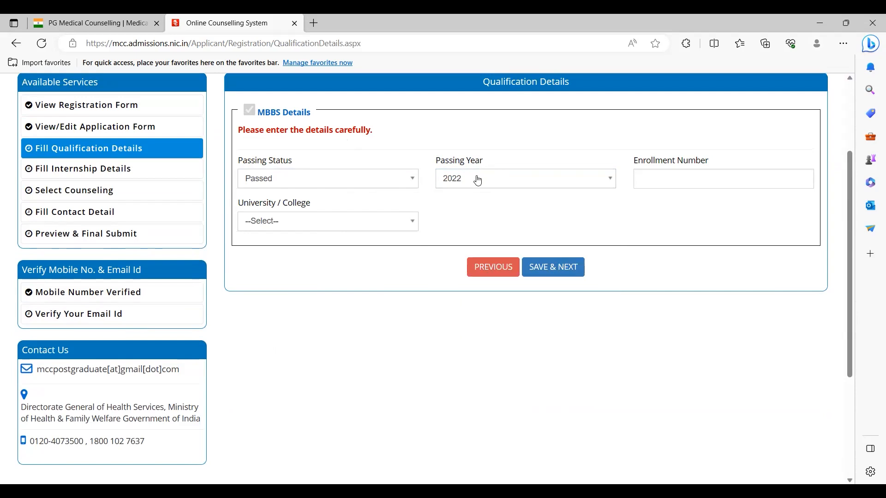
left_click(478, 180)
left_click(485, 155)
left_click(484, 177)
left_click(488, 162)
left_click(478, 180)
left_click(476, 159)
left_click(477, 186)
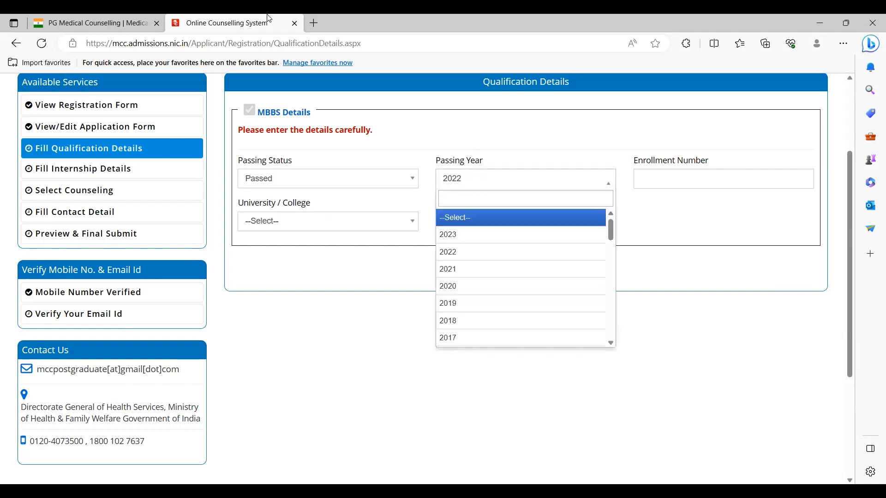
left_click(306, 42)
type("final ")
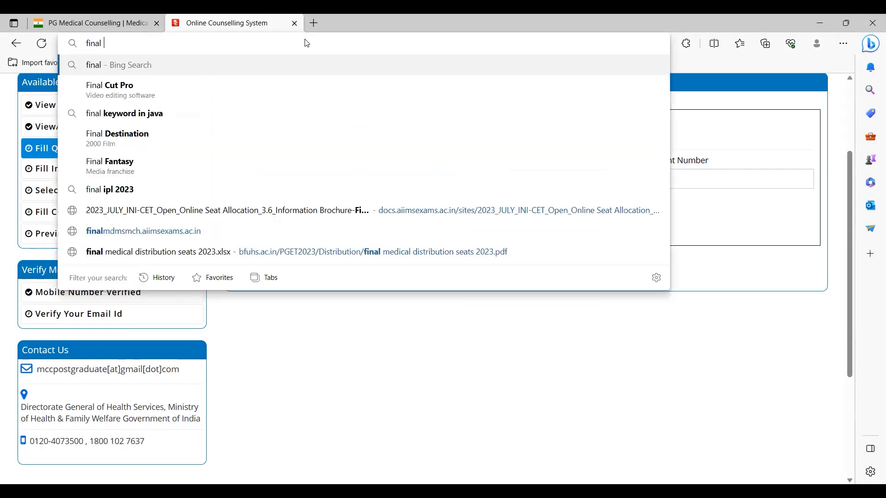
type("year in 2021 ")
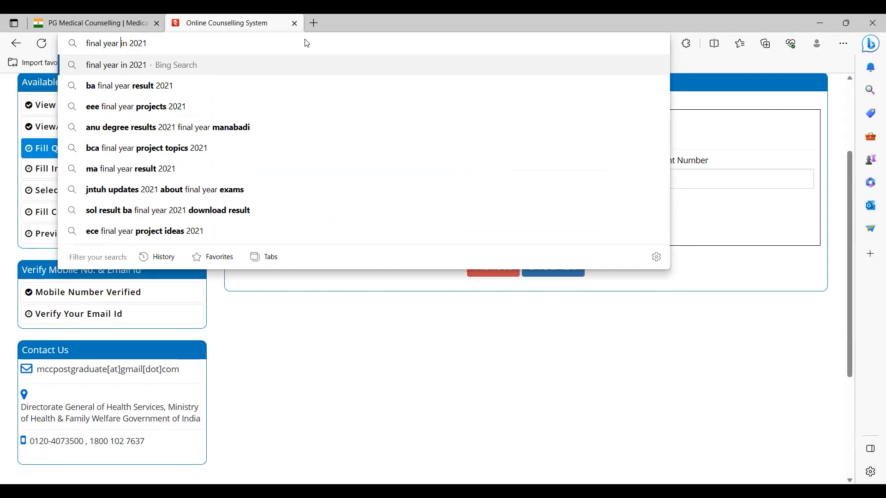
type("exam ")
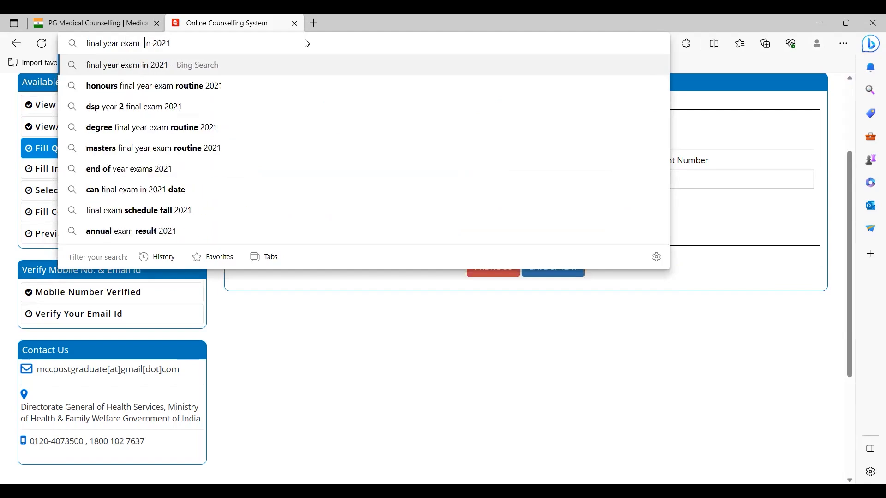
type("Degree")
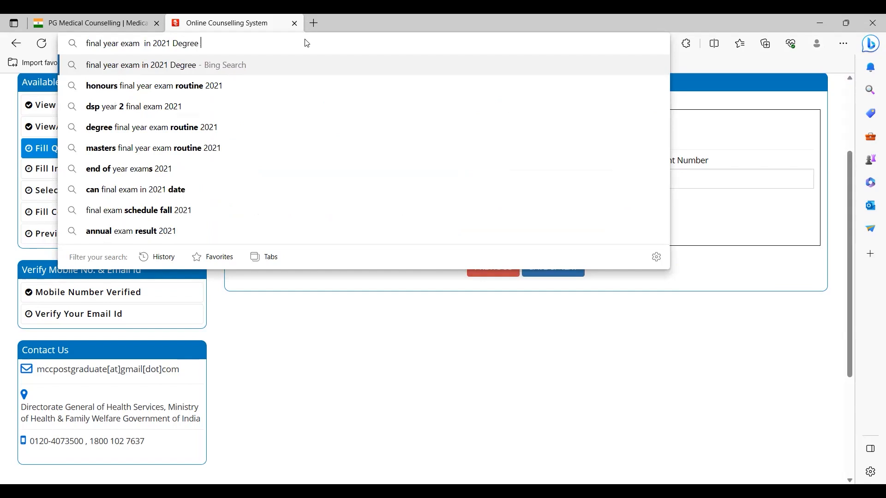
type(" in 2022")
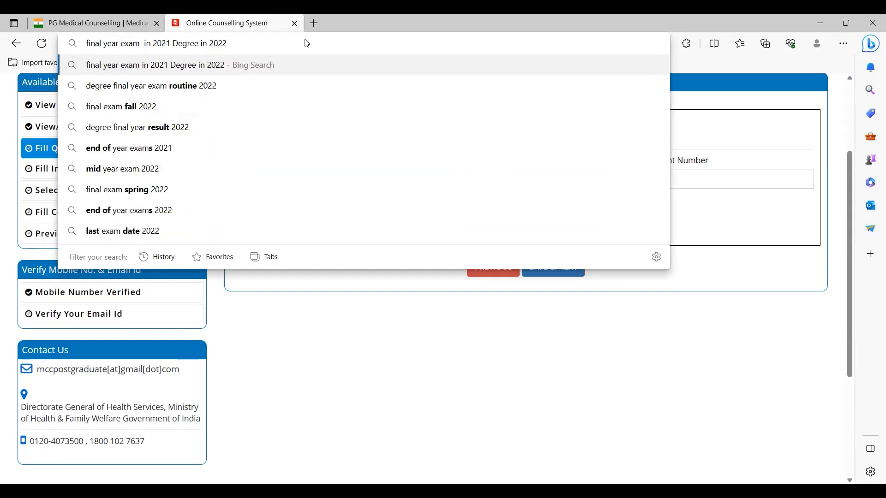
key("ctrl+shift+Left")
key("ctrl+shift+Left")
key("ctrl+shift+Left")
key("ctrl+shift+Left")
key("ctrl+shift+Left")
key("ctrl+shift+Left")
key("ctrl+shift+Left")
key("Escape")
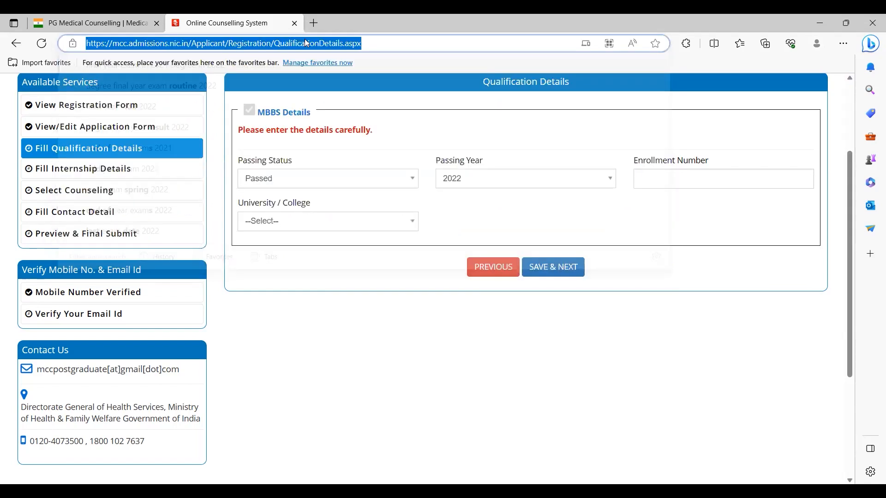
Step: Clear the NA placeholder and enter the MBBS enrollment number beside status Passed, year 2022
left_click(537, 177)
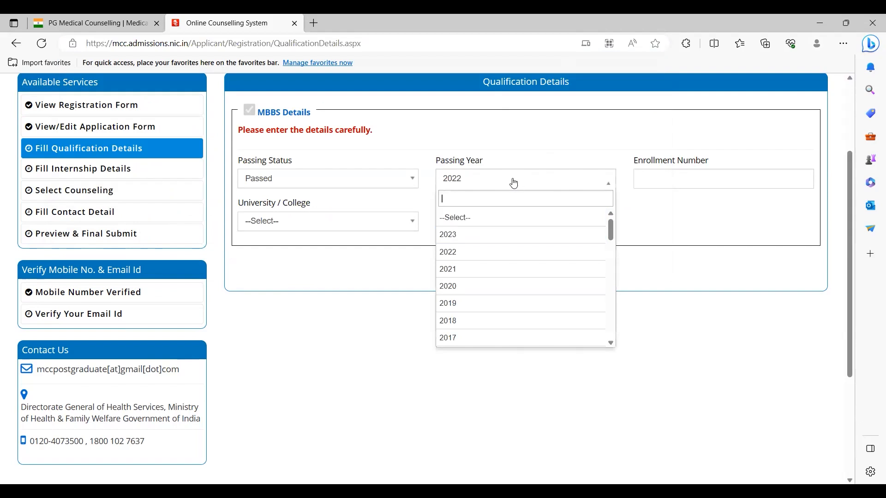
left_click(641, 179)
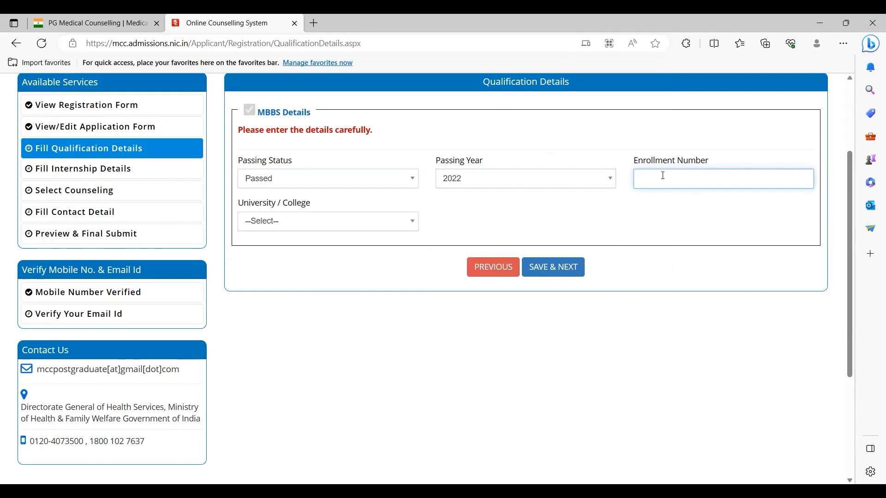
key("ctrl+a")
key("BackSpace")
key("ctrl+a")
left_click(682, 208)
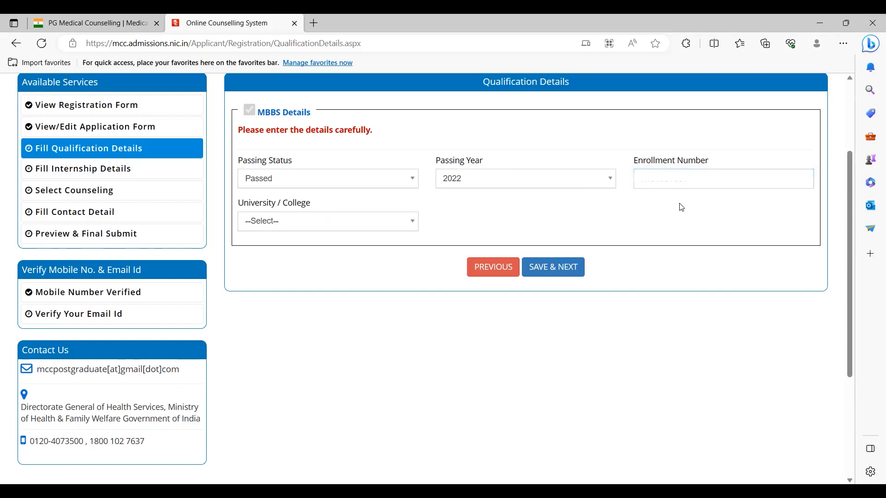
left_click(682, 217)
left_click(680, 183)
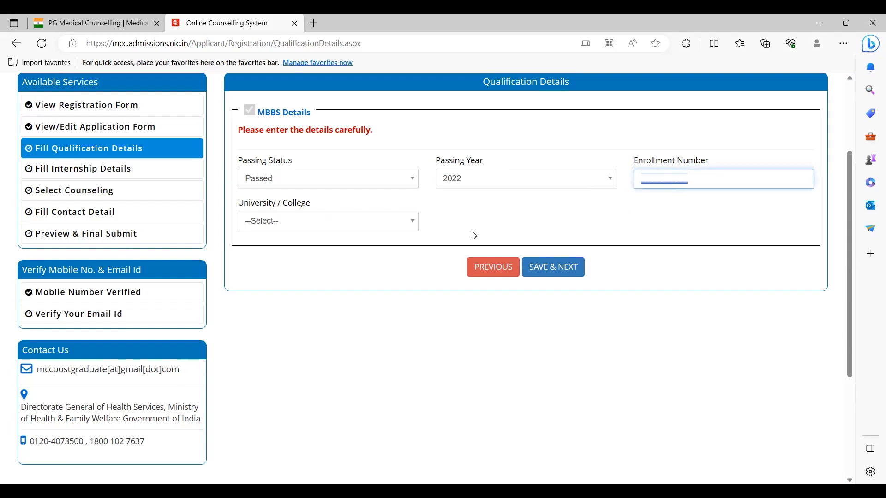
Step: Scroll to the bottom of the University / College list and choose Others
left_click(389, 225)
left_click_drag(413, 296, 415, 315)
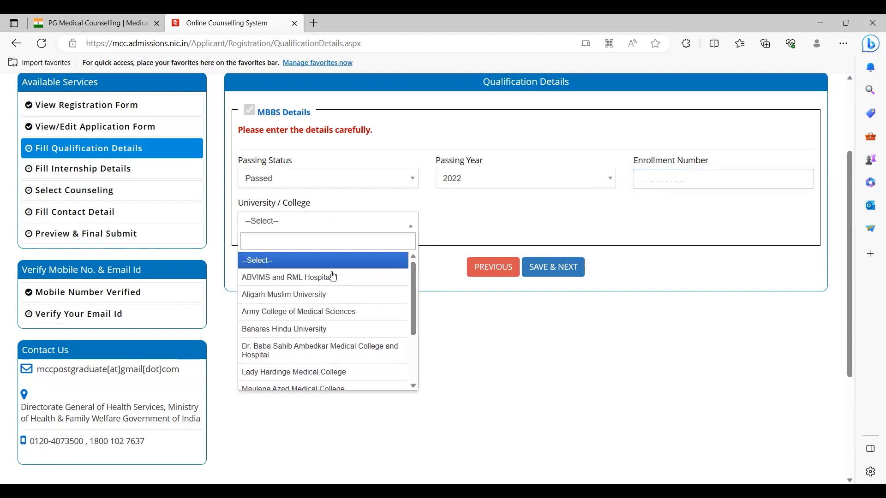
scroll(321, 289, "down", 3)
scroll(321, 286, "up", 3)
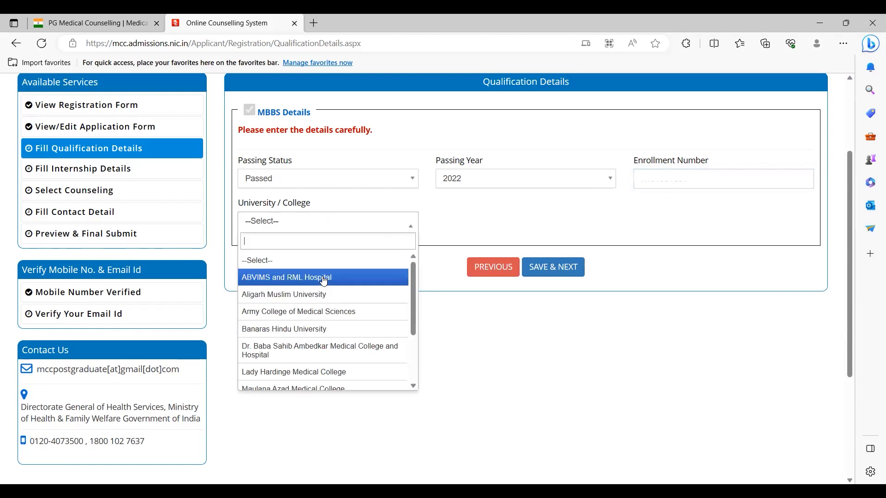
scroll(320, 309, "down", 3)
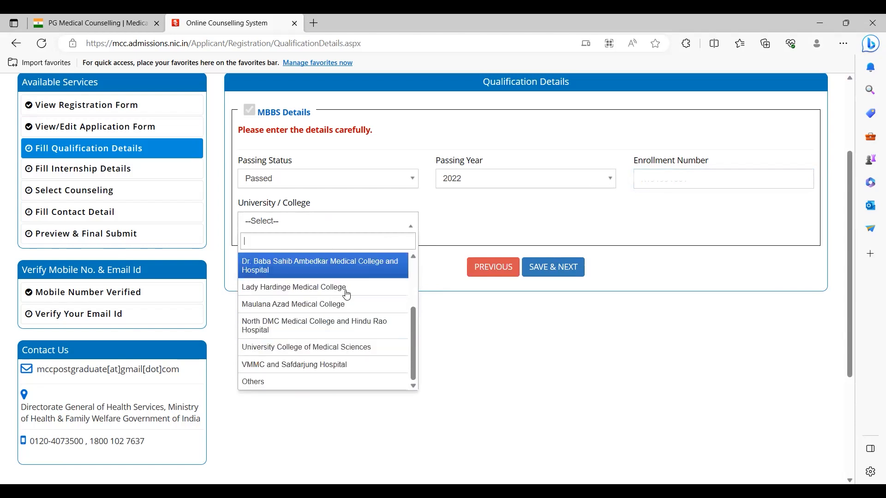
scroll(409, 302, "up", 3)
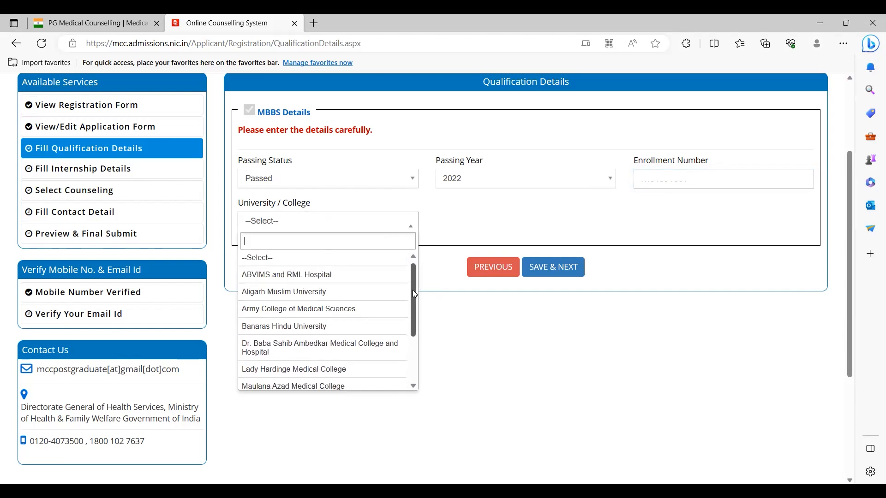
mouse_move(413, 287)
left_mouse_down()
mouse_move(413, 328)
mouse_move(415, 271)
left_mouse_up()
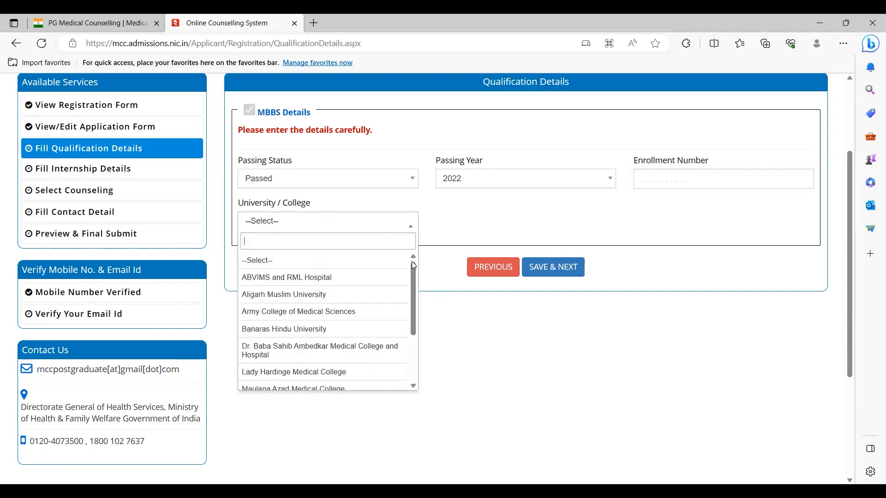
mouse_move(413, 289)
left_mouse_down()
mouse_move(413, 331)
mouse_move(415, 275)
mouse_move(418, 346)
mouse_move(418, 275)
left_mouse_up()
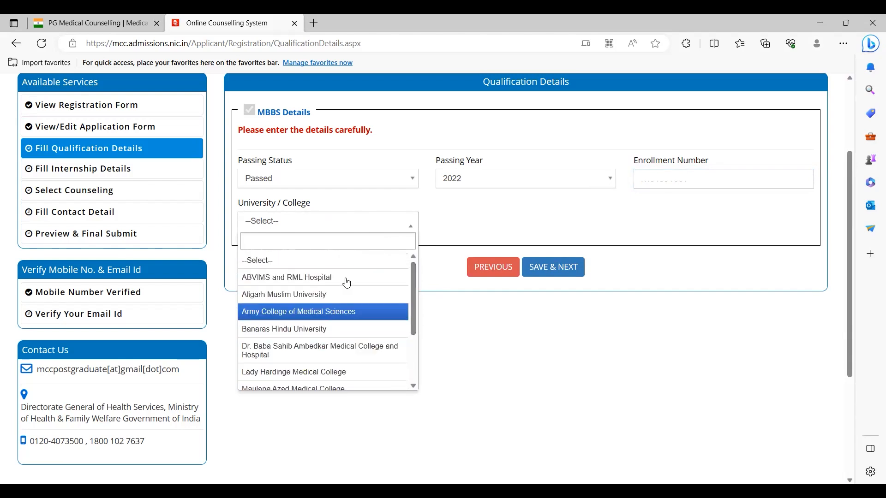
left_click_drag(411, 306, 412, 352)
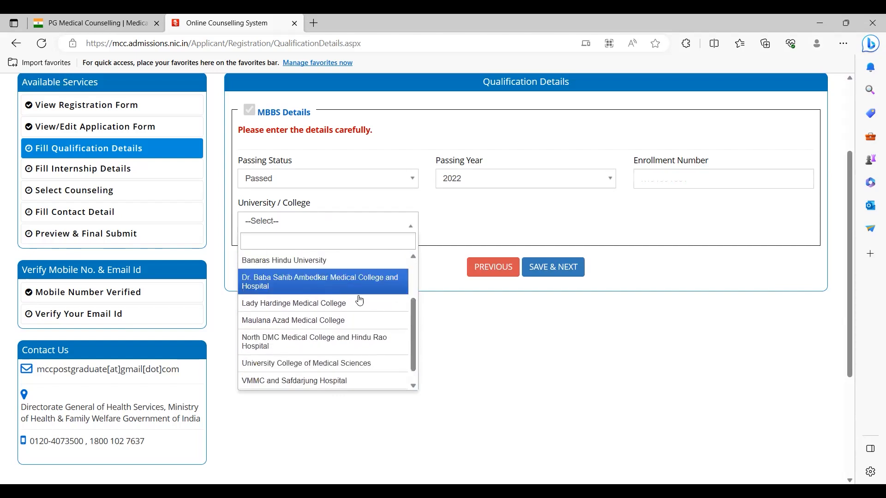
left_click_drag(410, 302, 412, 330)
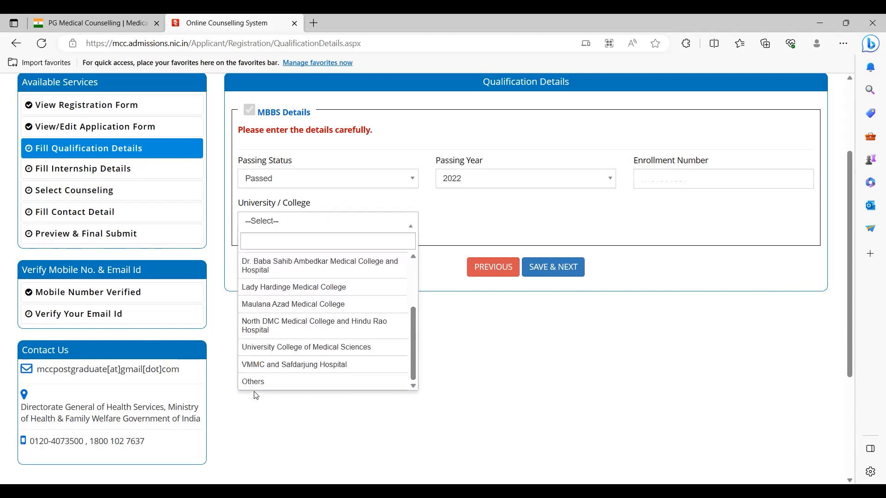
left_click(262, 383)
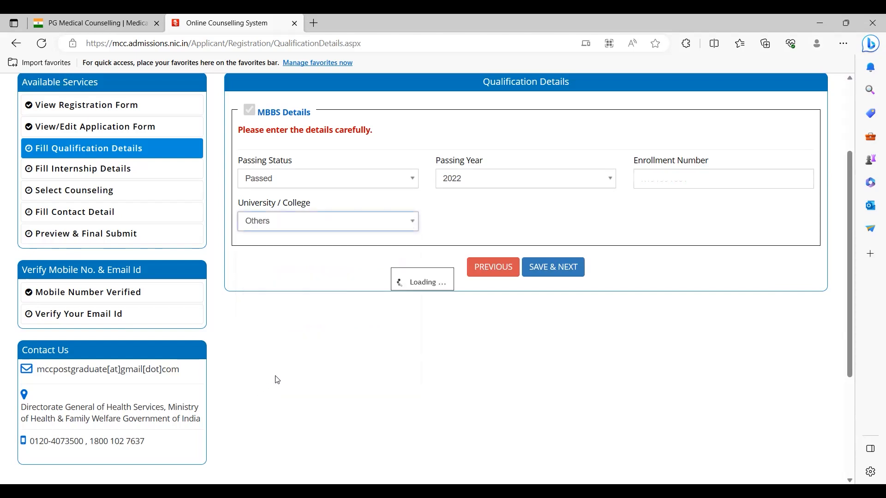
Step: Reopen the University / College list and pick Others again to confirm it
left_click(358, 224)
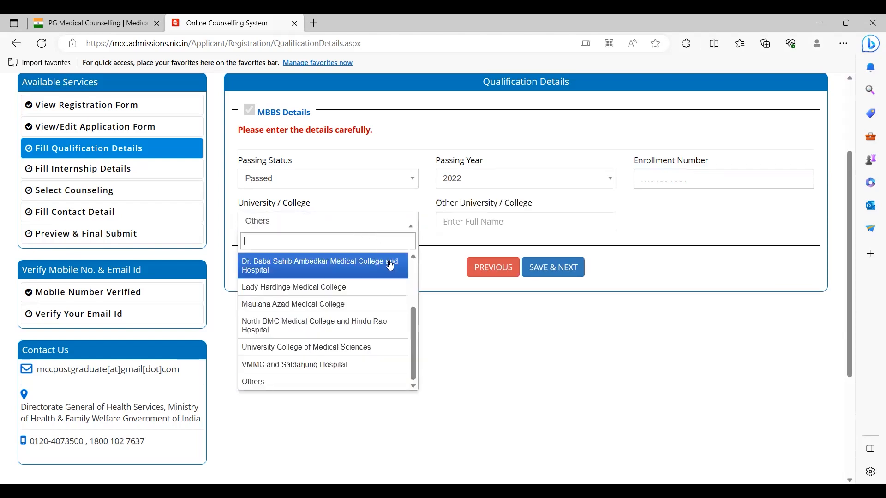
scroll(317, 274, "up", 3)
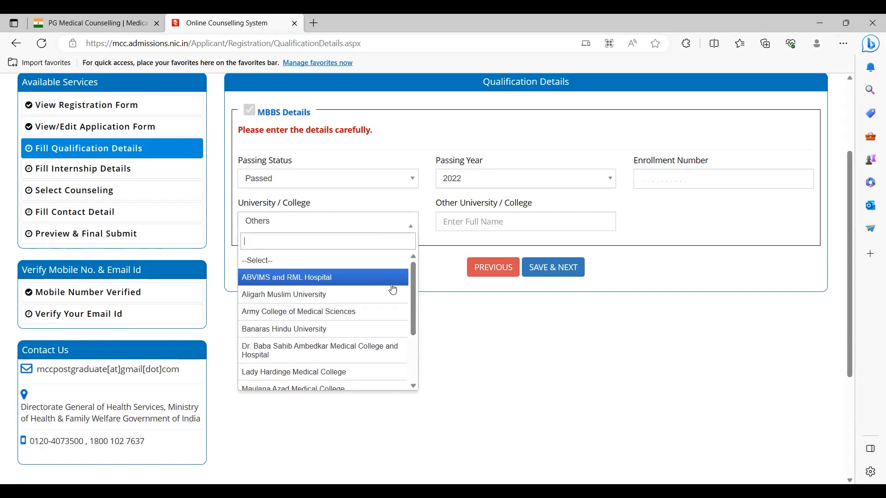
left_click_drag(413, 292, 415, 371)
left_click(303, 382)
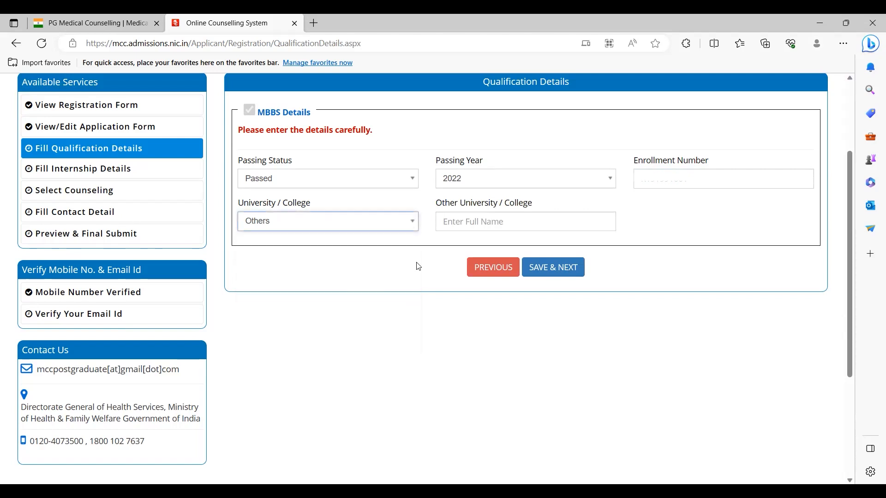
Step: Enter 'Madurai Medical College, Madurai TN MGR University' as the other college, fixing typos, and save
left_click(467, 223)
type("Andhra")
key("ctrl+a")
key("BackSpace")
type("Madura")
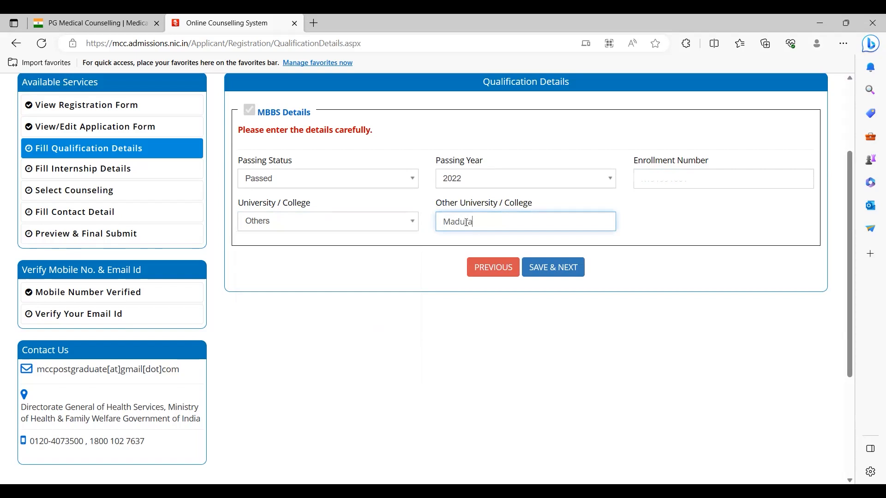
type("i Medical College, Madurai ")
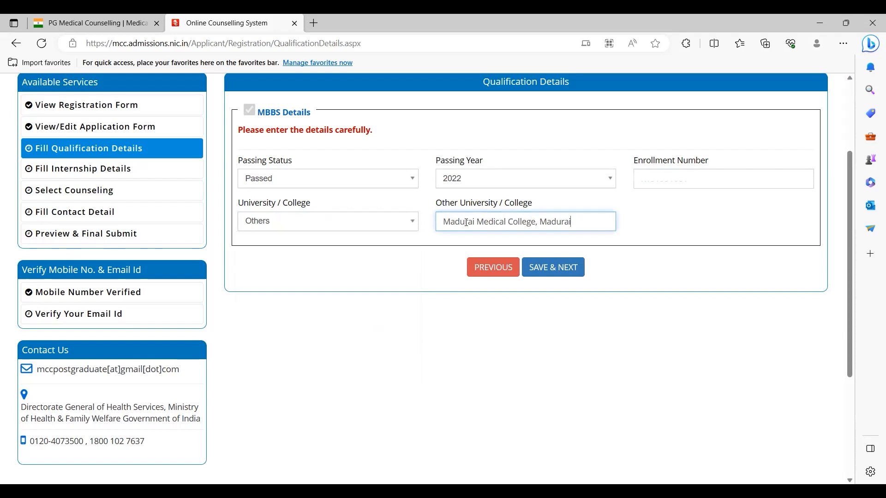
type("TN MGR Univehis")
key("ctrl+shift+Left")
type("University")
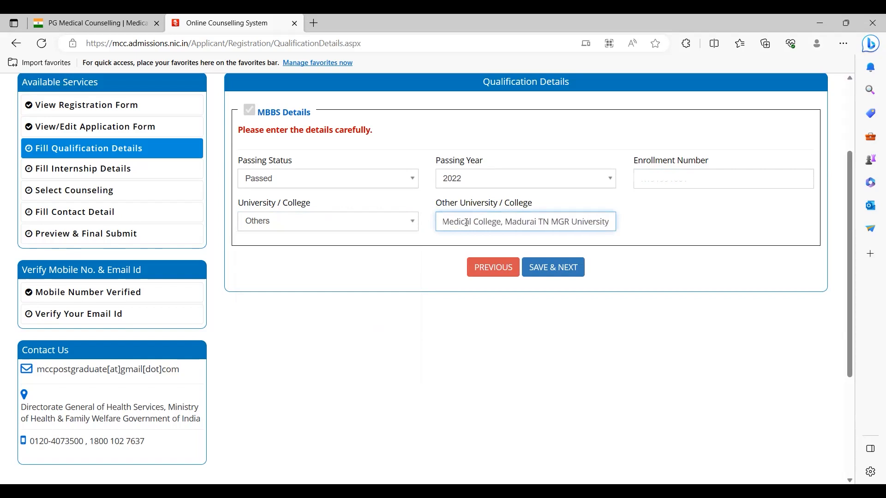
type("/")
left_click(568, 274)
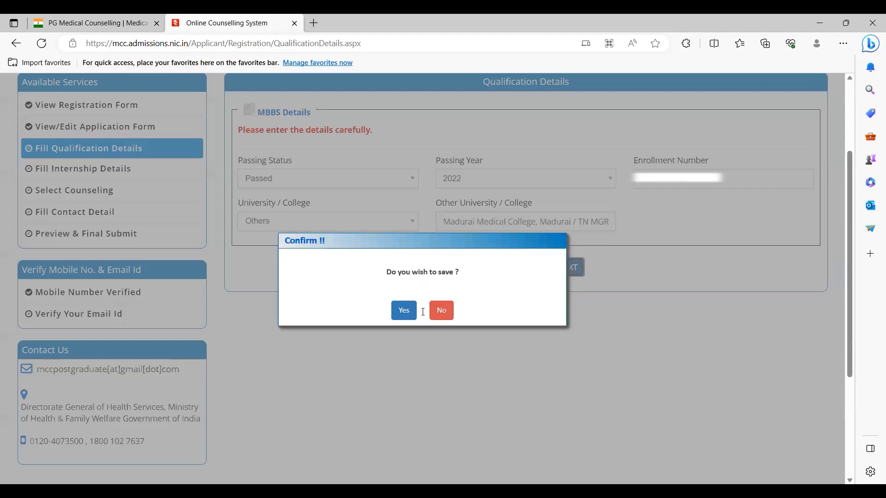
Step: Confirm the save prompt and strip the slash before TN MGR from the college name
left_click(409, 311)
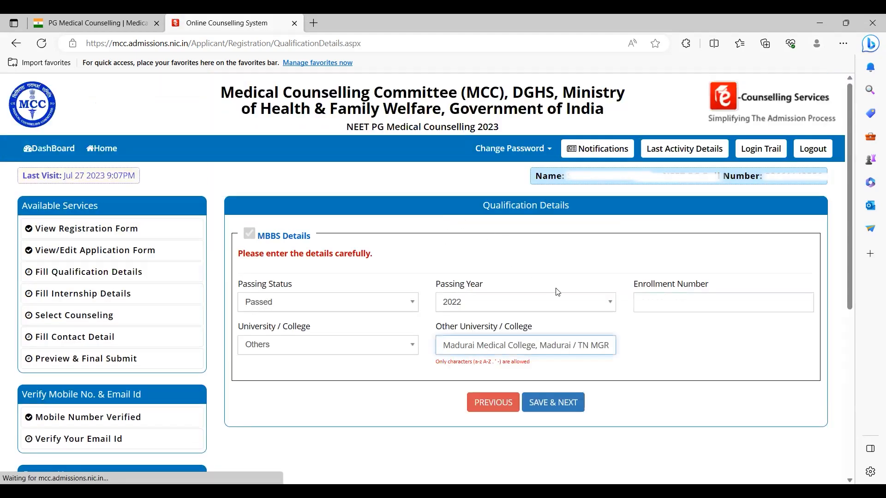
left_click(581, 345)
key("BackSpace")
key("BackSpace")
type("-")
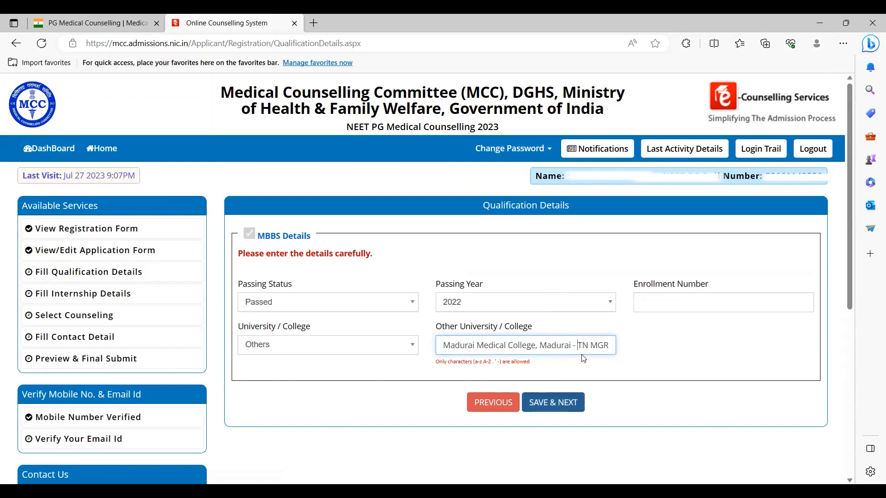
key("BackSpace")
key("BackSpace")
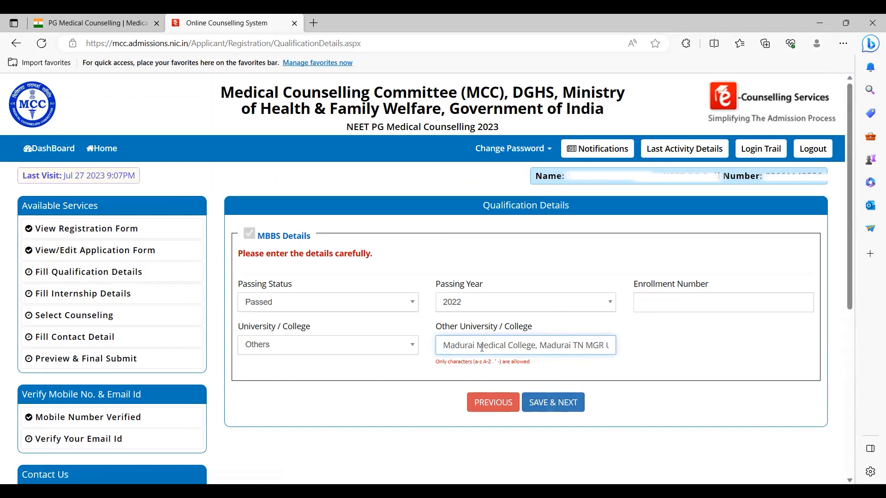
left_click_drag(448, 345, 673, 347)
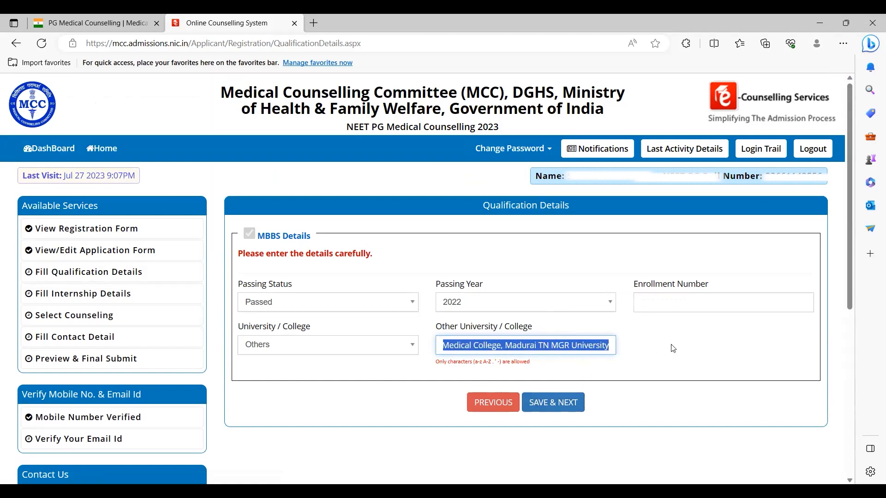
left_click(498, 345)
Step: Remove the comma after College, then save and confirm the qualification details
left_click(567, 410)
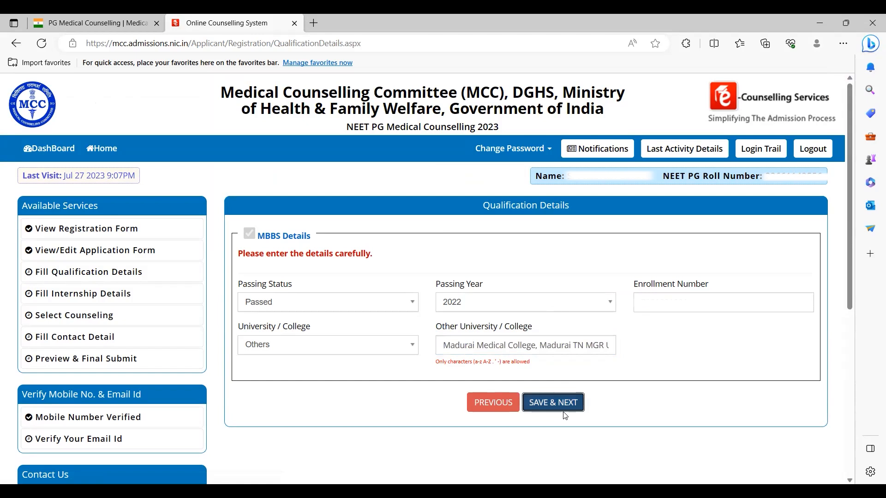
triple_click(487, 326)
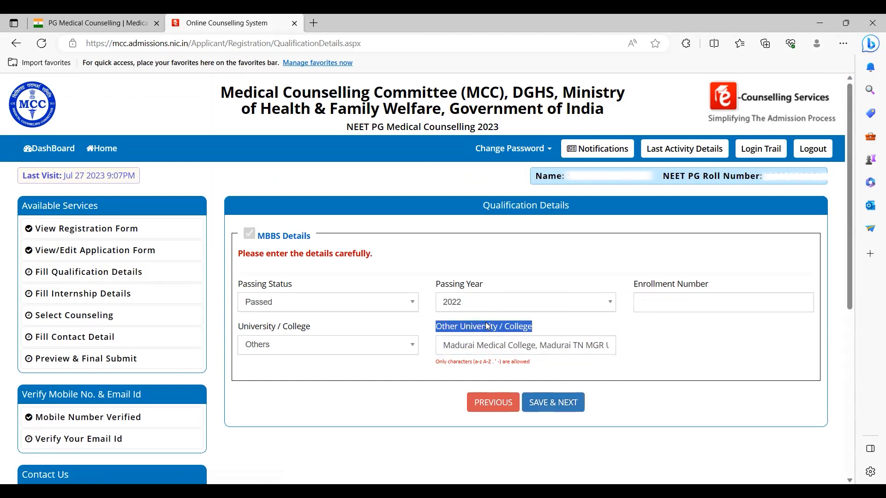
left_click(559, 410)
left_click(695, 341)
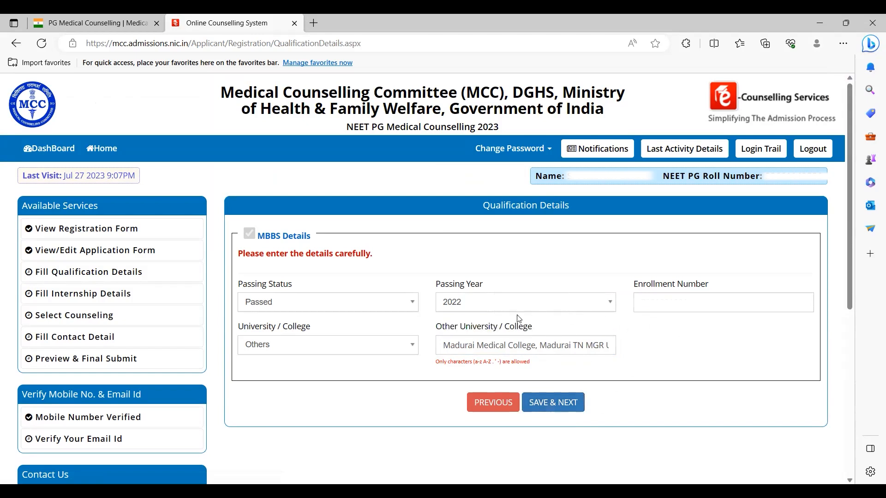
left_click(370, 351)
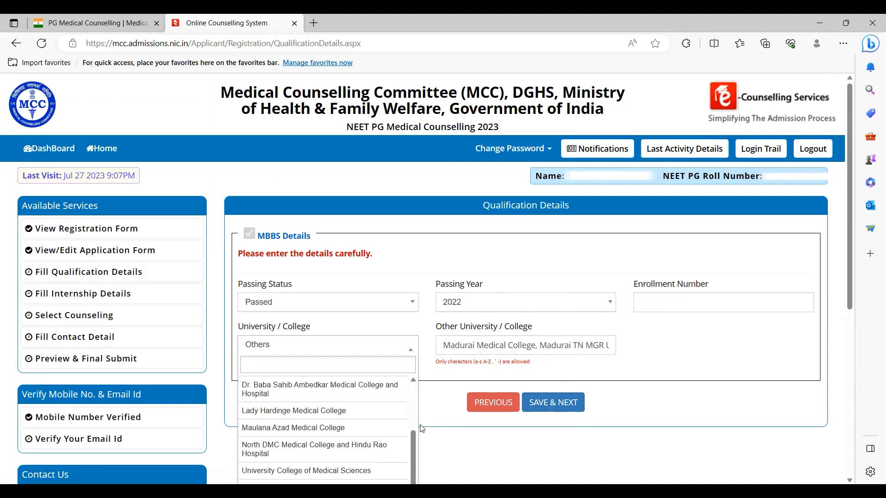
left_click(542, 403)
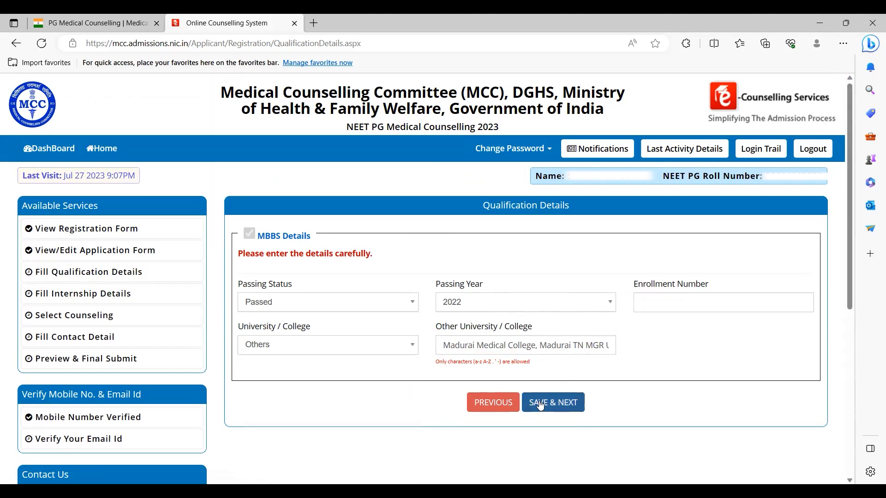
left_click(416, 312)
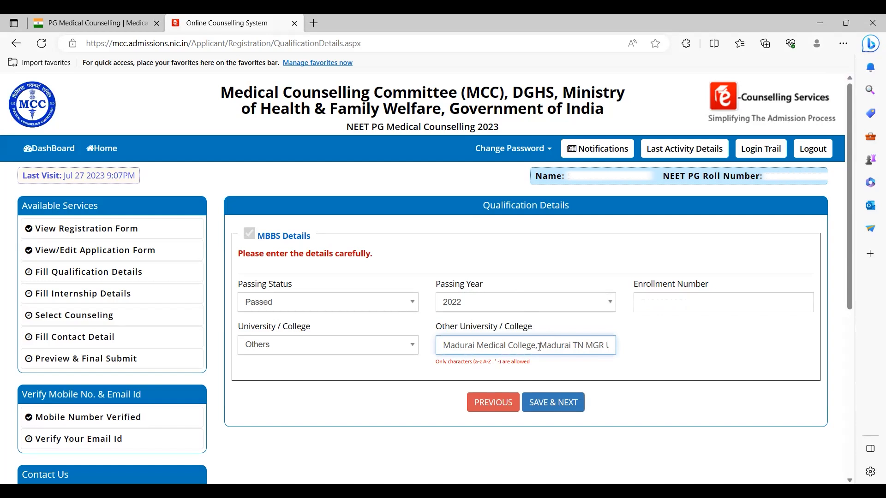
key("BackSpace")
left_click(571, 408)
left_click(408, 311)
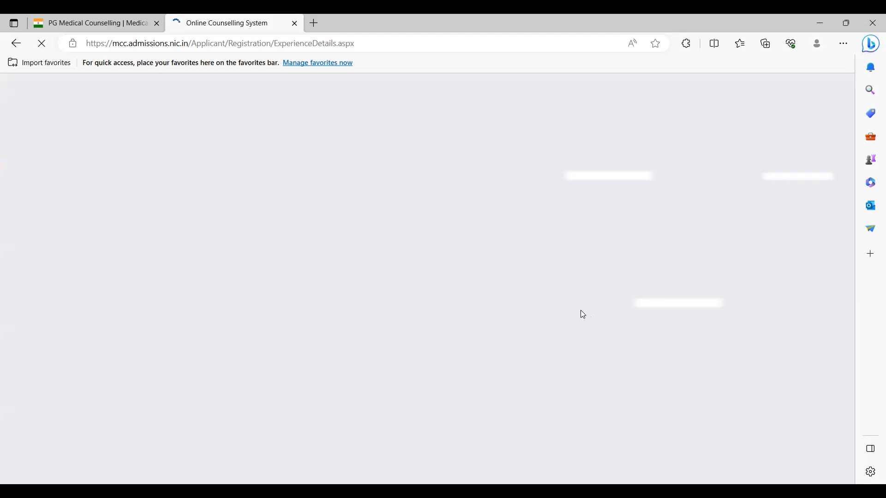
scroll(566, 268, "down", 5)
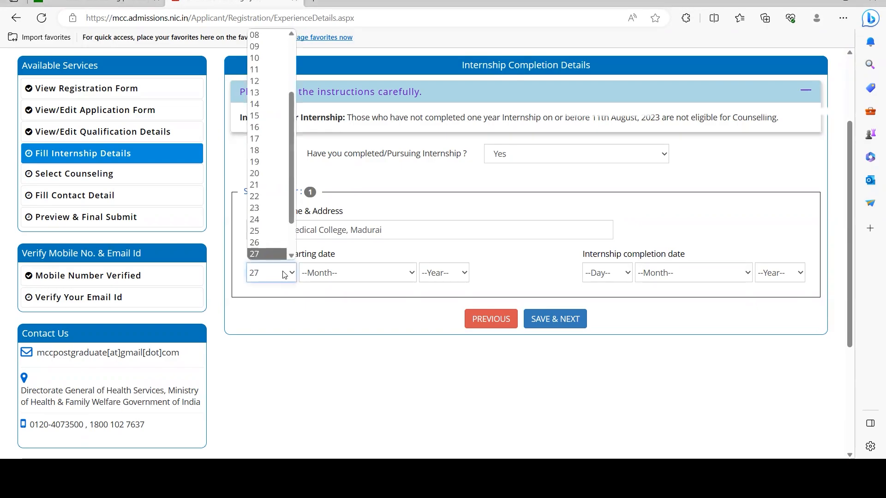
Step: Set the internship start date to 27 March 2015
left_click(289, 275)
left_click(348, 274)
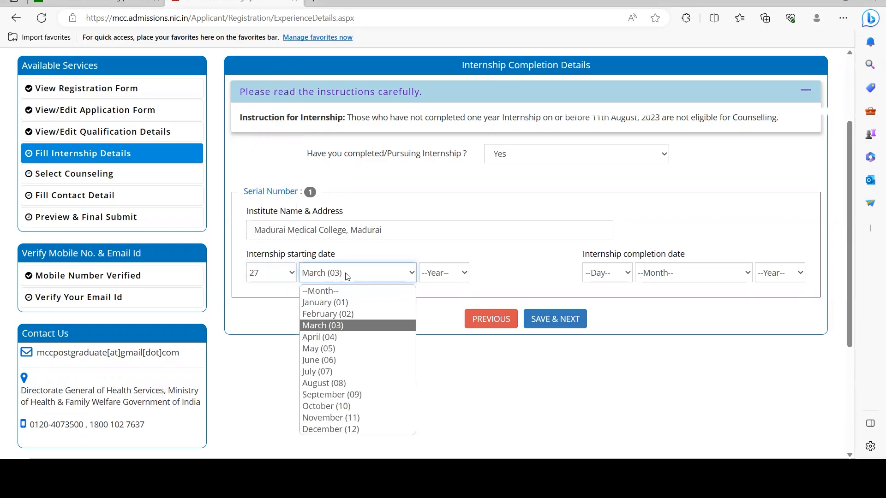
key("Tab")
type("2019")
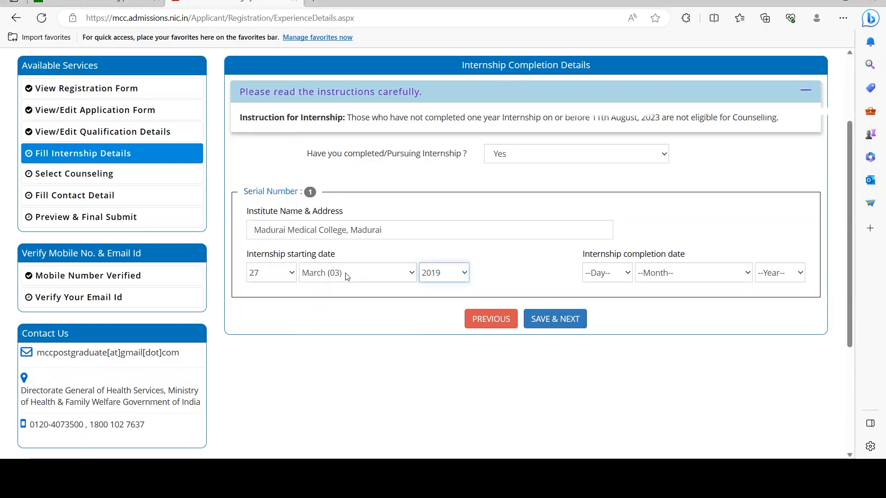
Step: Set the internship completion date to 26 March 2016
left_click(626, 274)
type("26")
key("Tab")
type("m")
key("Tab")
type("2023")
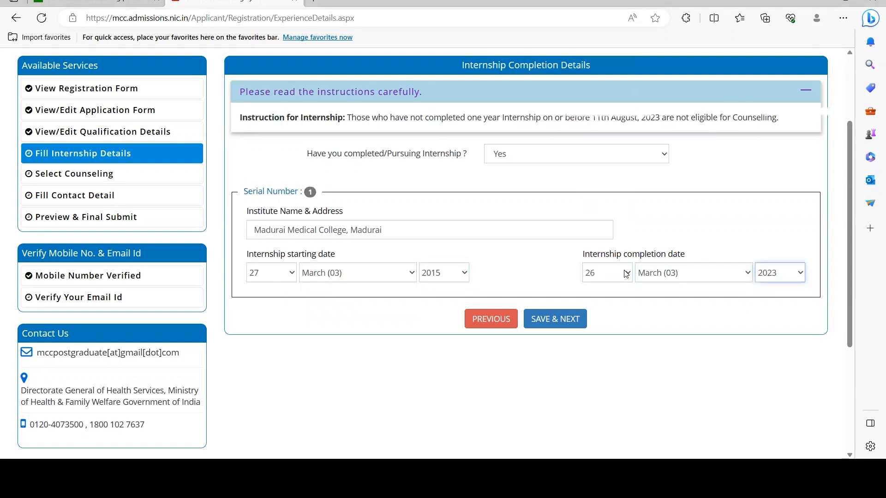
left_click(795, 274)
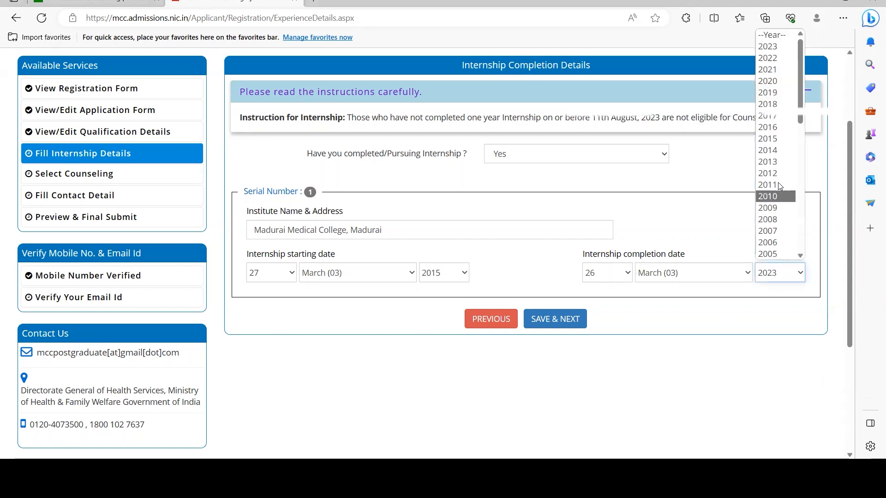
left_click(776, 131)
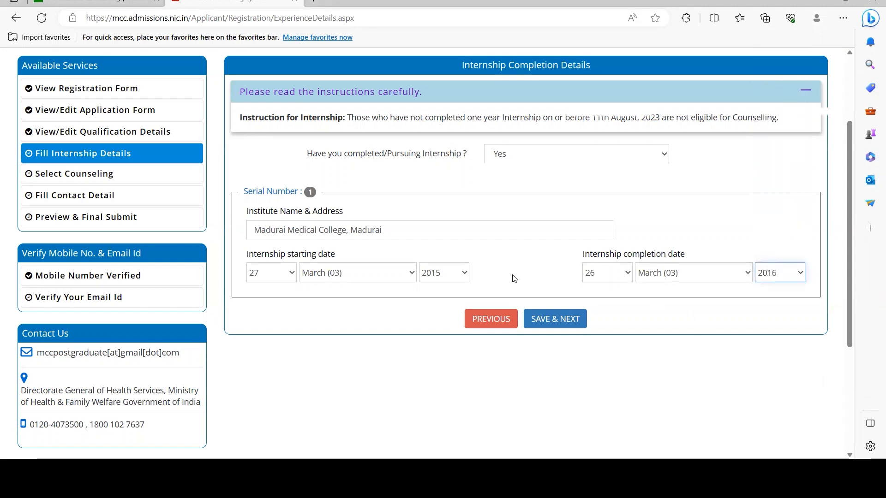
Step: Save the internship details for Madurai Medical College, Madurai
left_click(417, 227)
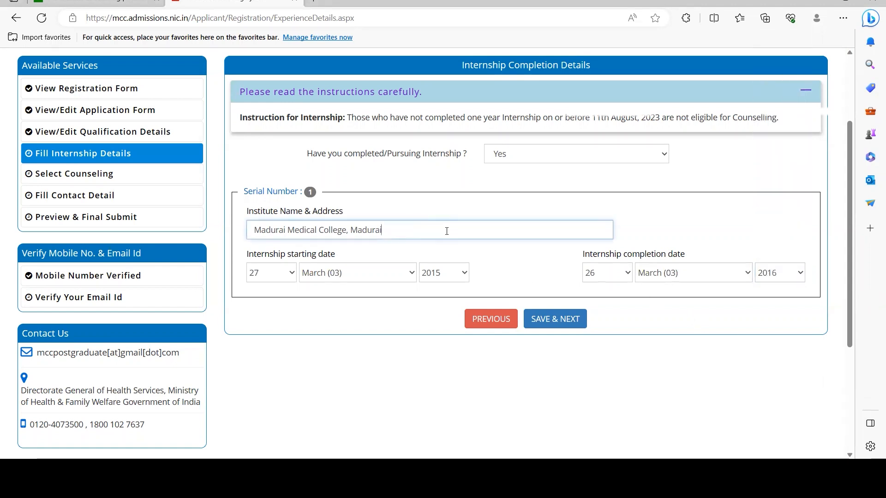
left_click(555, 319)
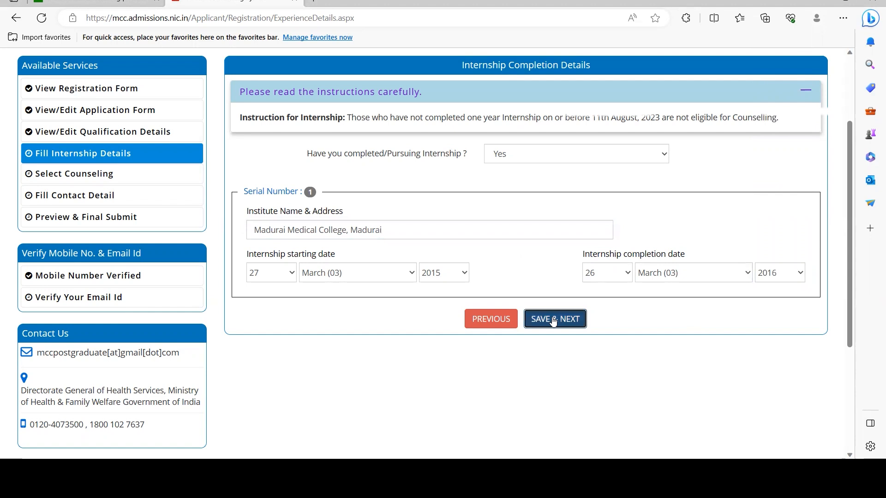
left_click(432, 230)
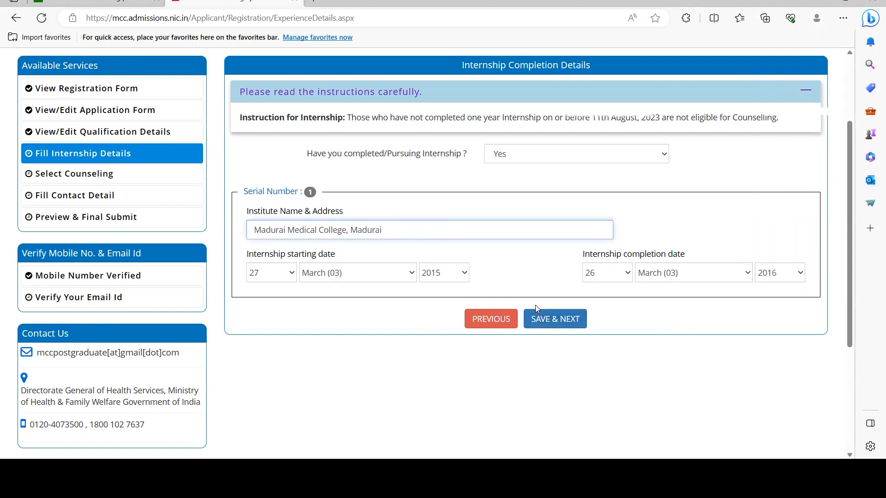
left_click(543, 320)
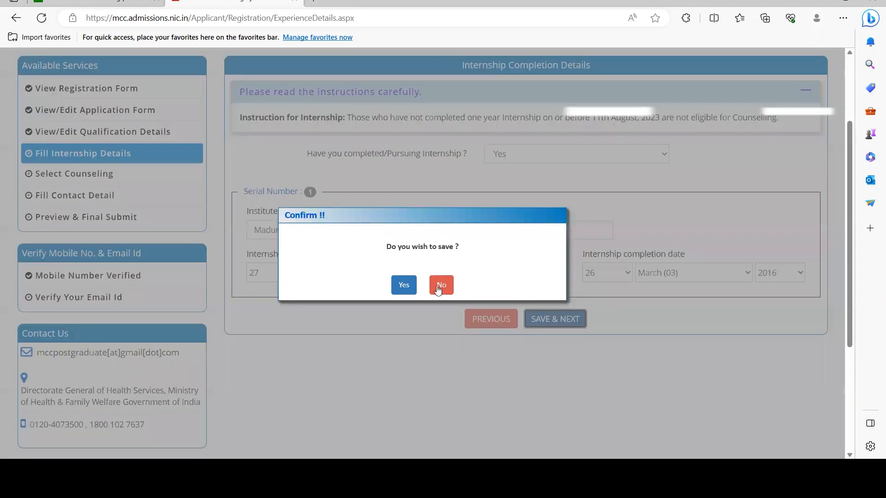
Step: Confirm the internship save and select All India Quota, Deemed Universities and NBEMS (DNB) Quota counselling
left_click(414, 288)
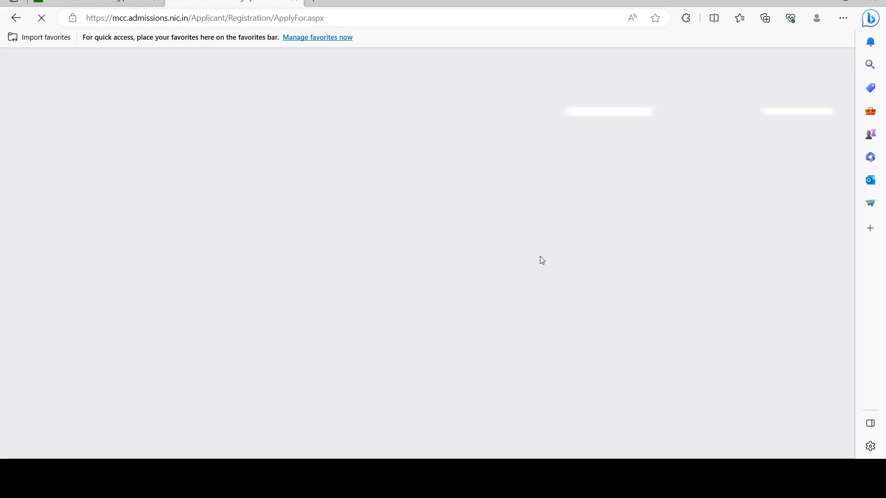
scroll(553, 258, "down", 3)
scroll(564, 257, "down", 3)
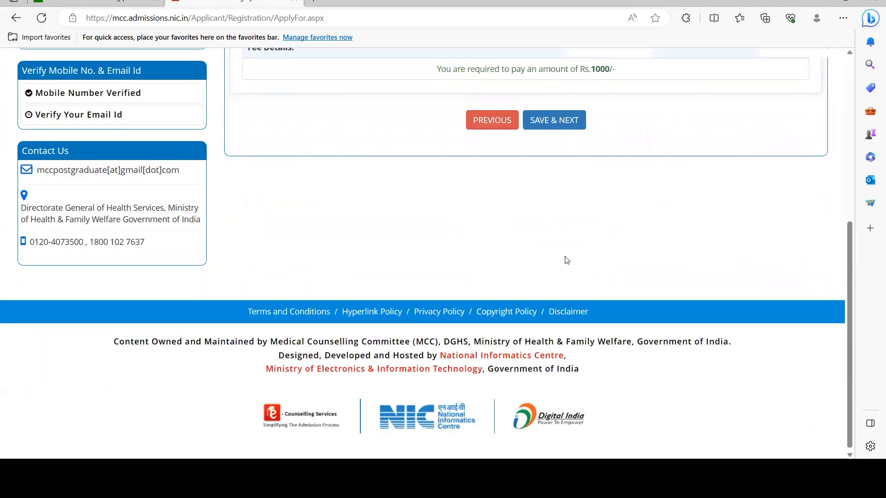
scroll(558, 255, "up", 3)
scroll(421, 129, "up", 1)
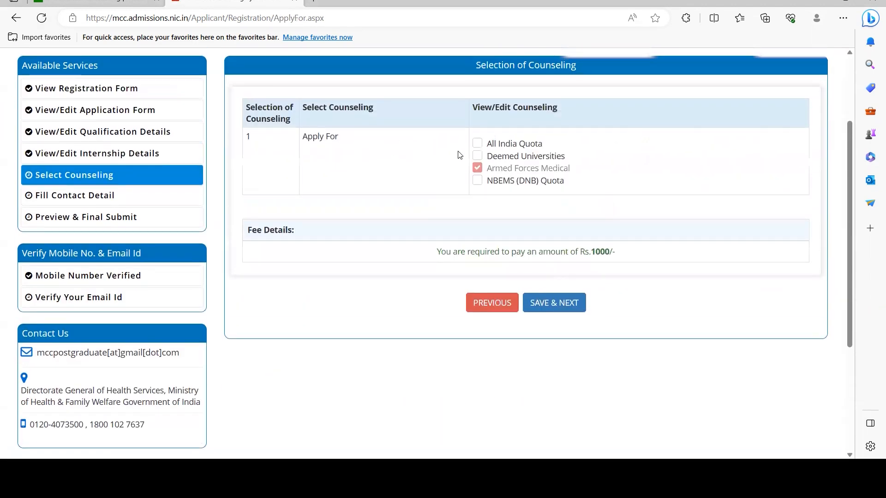
left_click(478, 144)
left_click(479, 158)
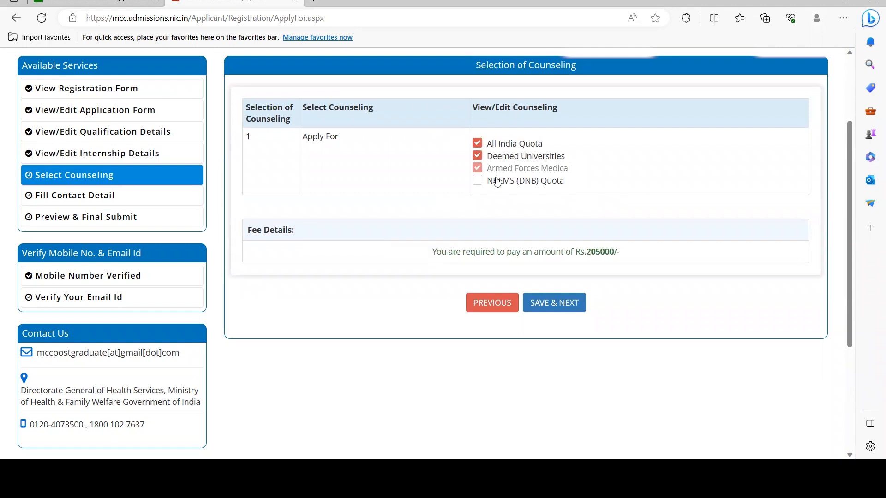
left_click(483, 155)
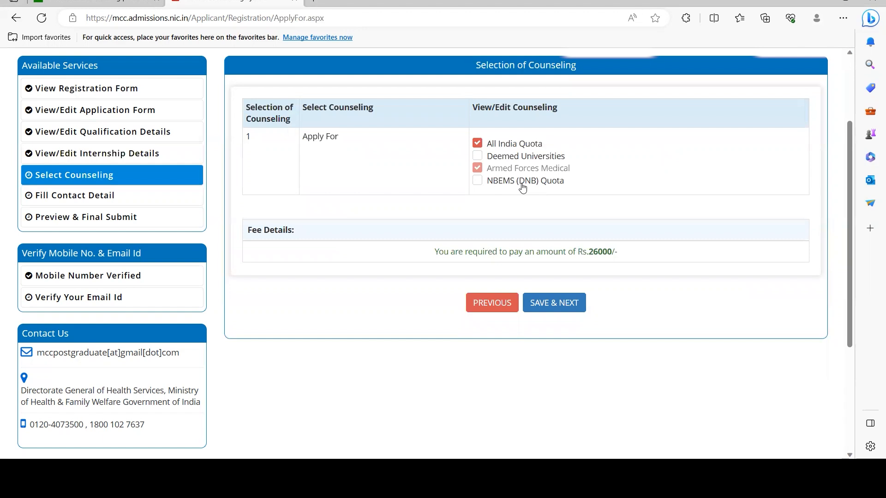
left_click(478, 184)
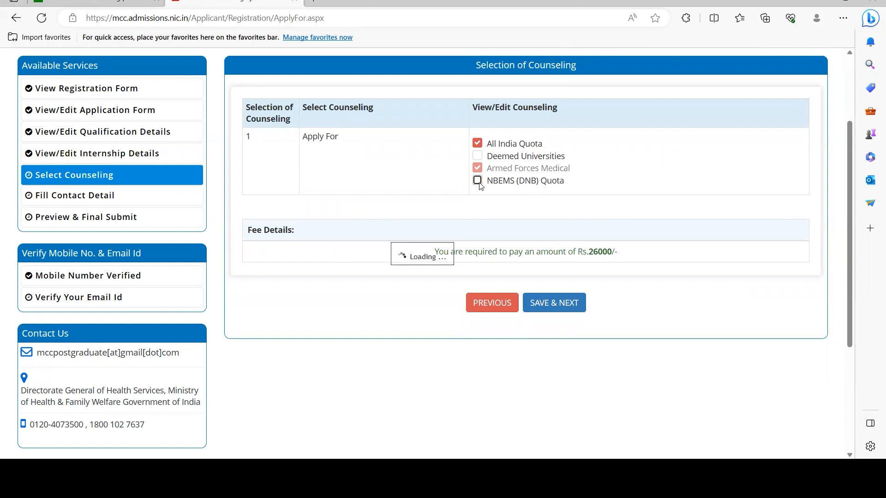
left_click(477, 156)
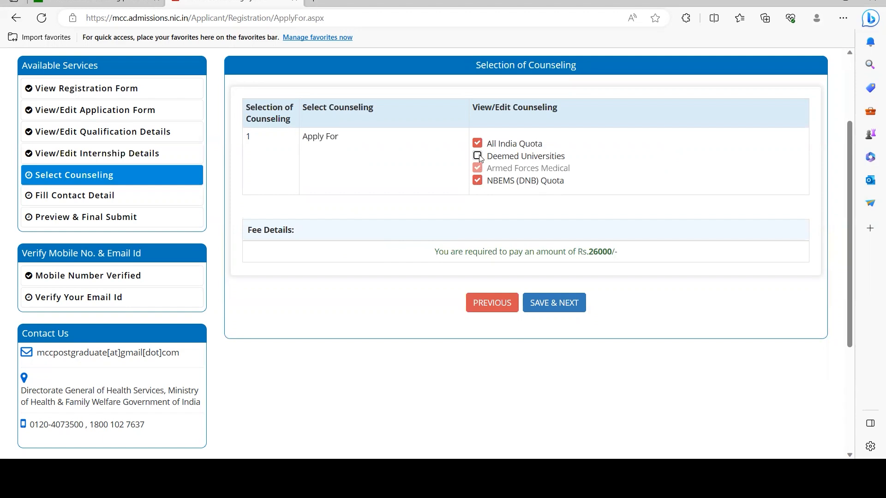
Step: Submit the counselling selection with its Rs.205000 fee and confirm with OK
double_click(607, 252)
left_click_drag(641, 251, 429, 251)
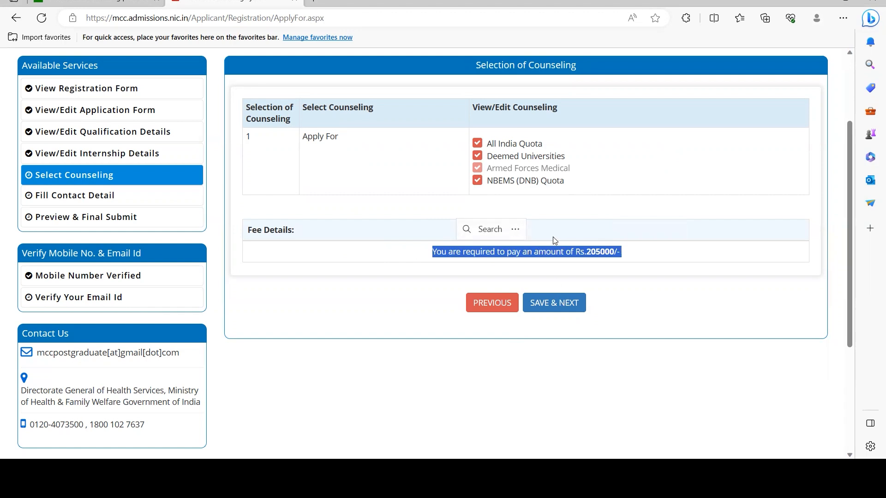
left_click(553, 300)
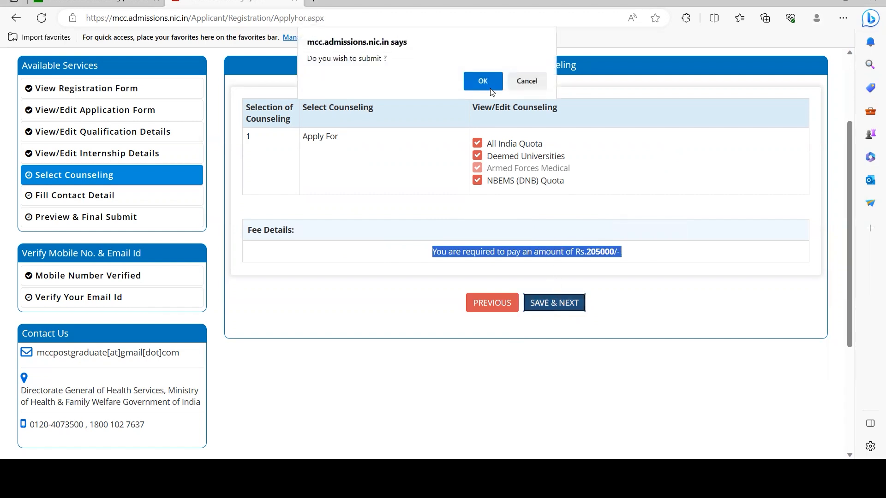
left_click(523, 85)
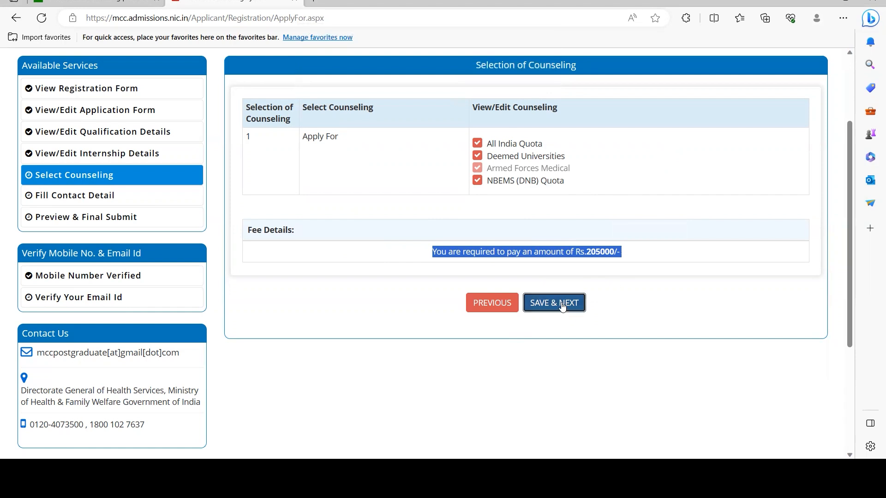
scroll(574, 326, "down", 2)
scroll(510, 326, "up", 2)
scroll(549, 311, "up", 2)
left_click(550, 363)
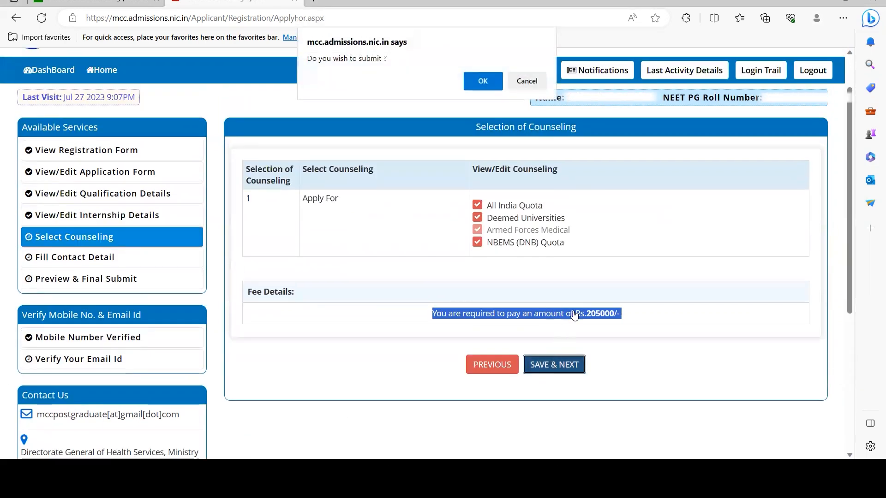
left_click(526, 81)
scroll(542, 231, "down", 3)
left_click(544, 239)
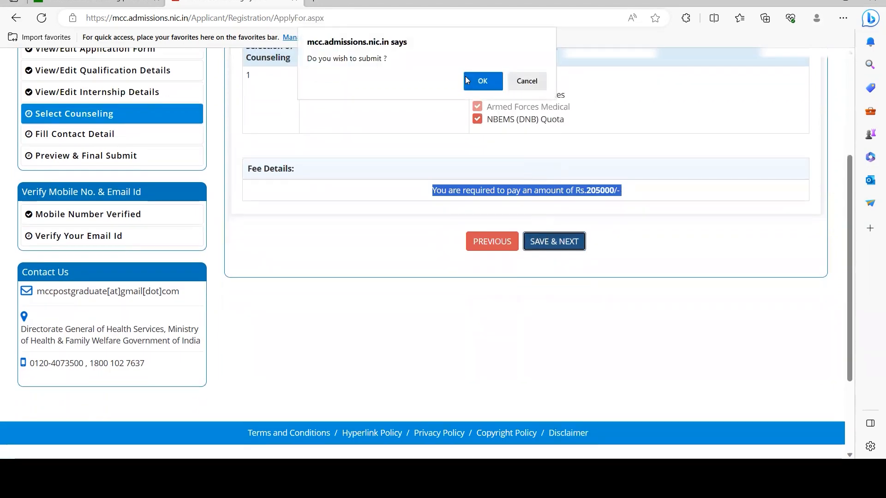
left_click(473, 86)
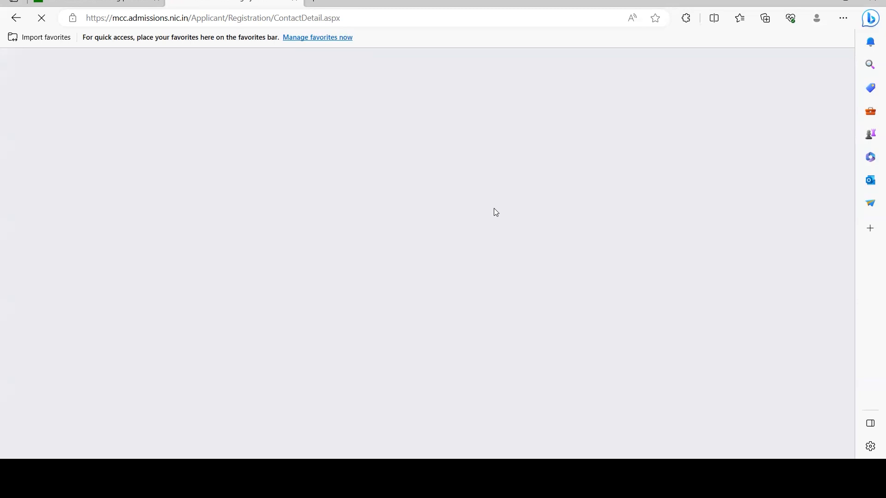
Step: Enter the correspondence premises name and sub locality
scroll(559, 306, "down", 3)
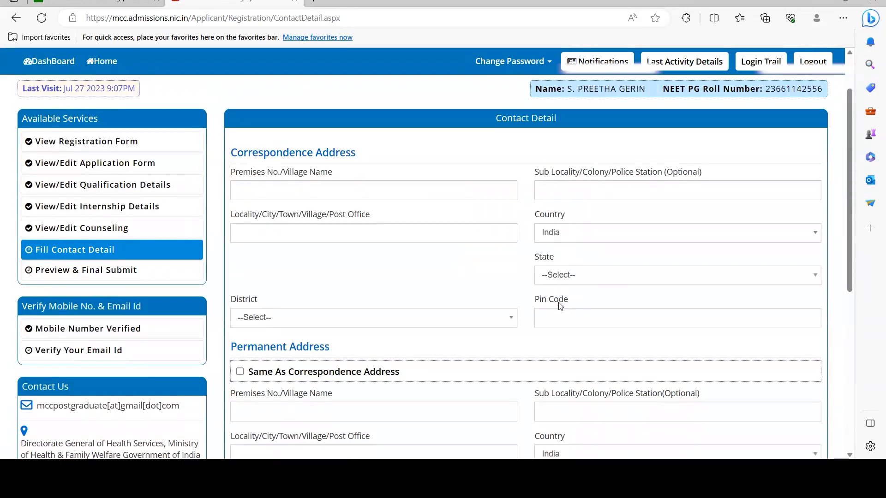
scroll(560, 306, "down", 2)
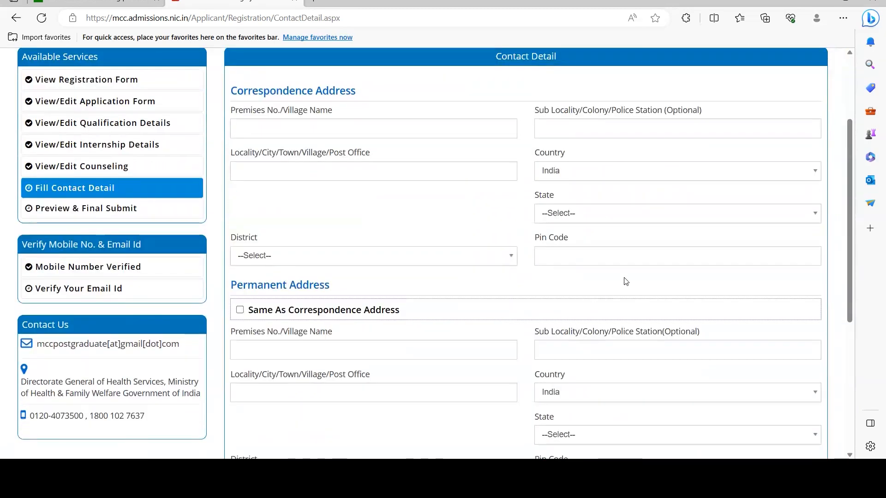
left_click(348, 131)
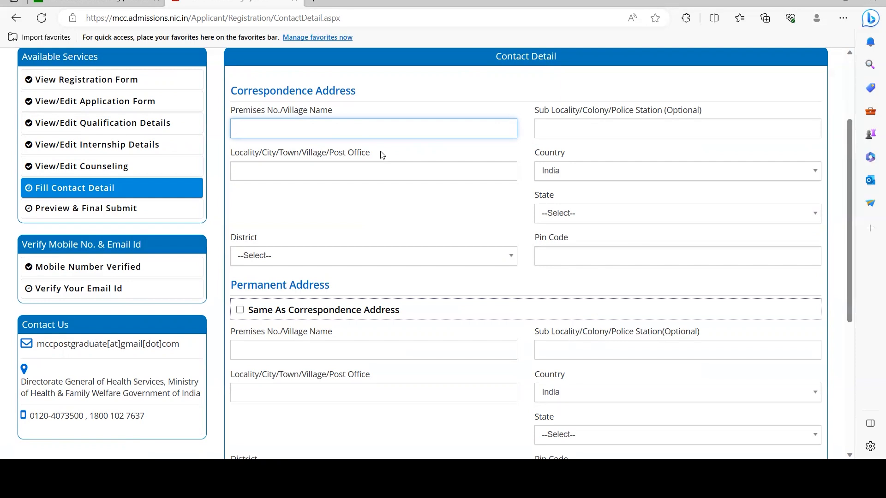
scroll(381, 168, "down", 2)
scroll(381, 169, "up", 2)
scroll(817, 367, "up", 1)
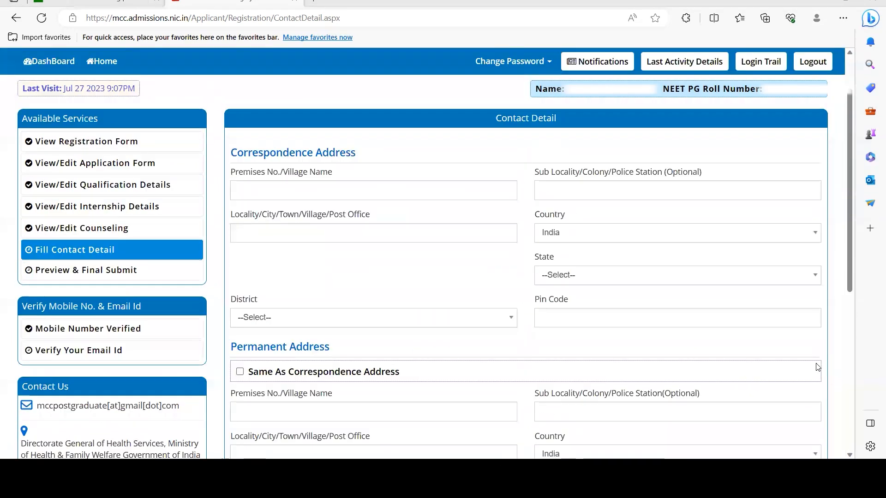
left_click(320, 193)
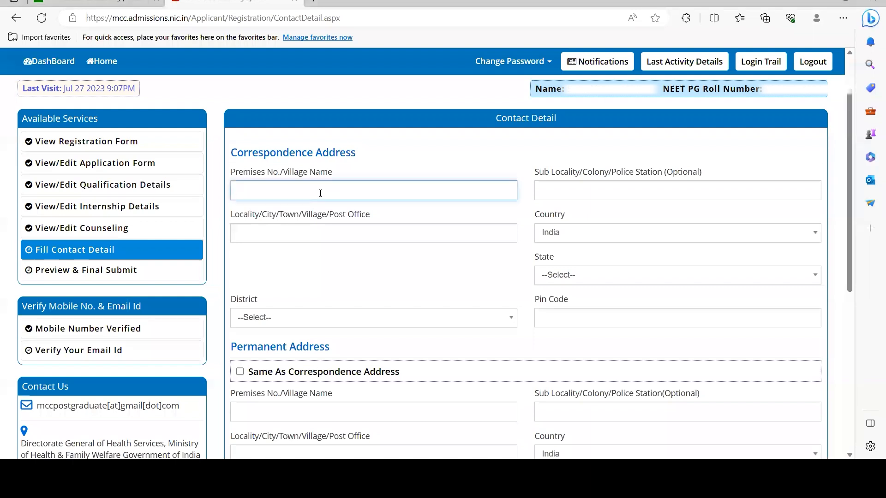
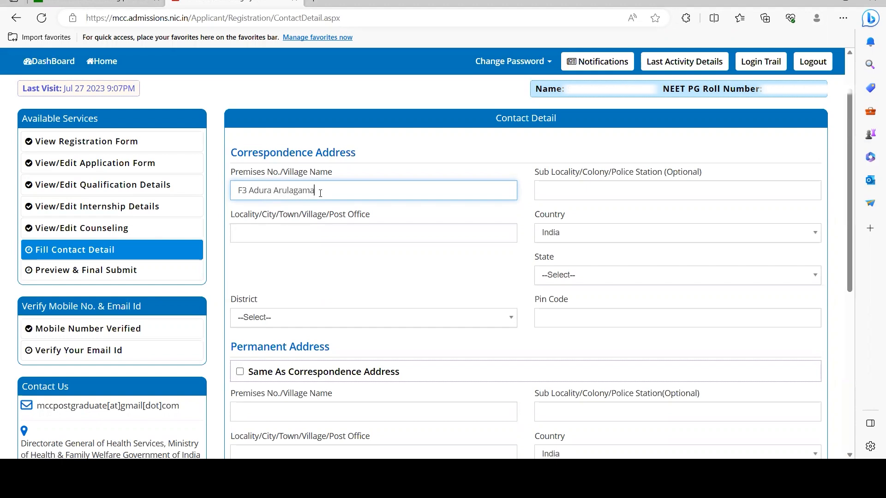
key("Tab")
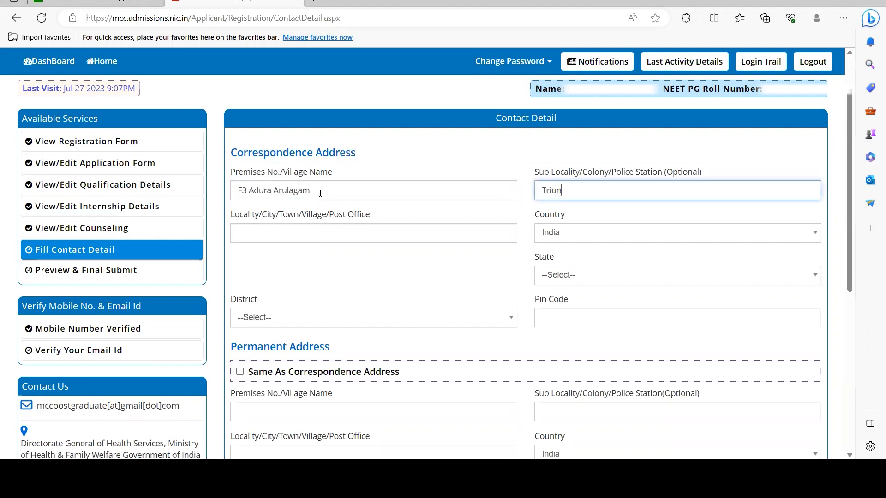
key("ctrl+a")
key("BackSpace")
type("Tirunelveli")
Step: Choose Tamil Nadu and district TIRUNELVELI, enter the pin code, and mark permanent address as same
key("Tab")
key("Tab")
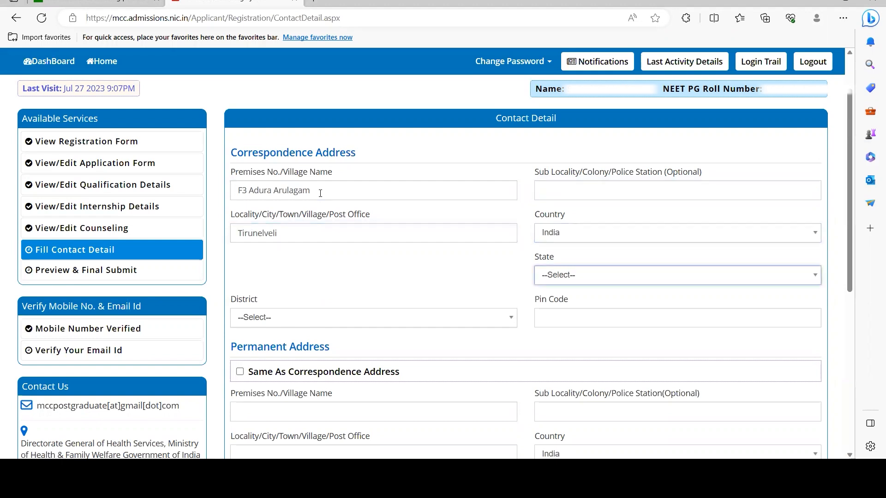
type("tam")
key("Return")
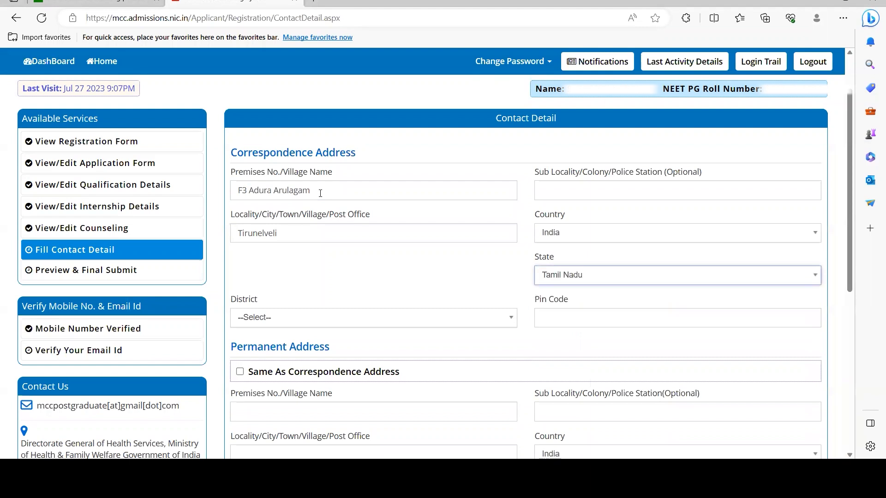
left_click(289, 318)
type("t")
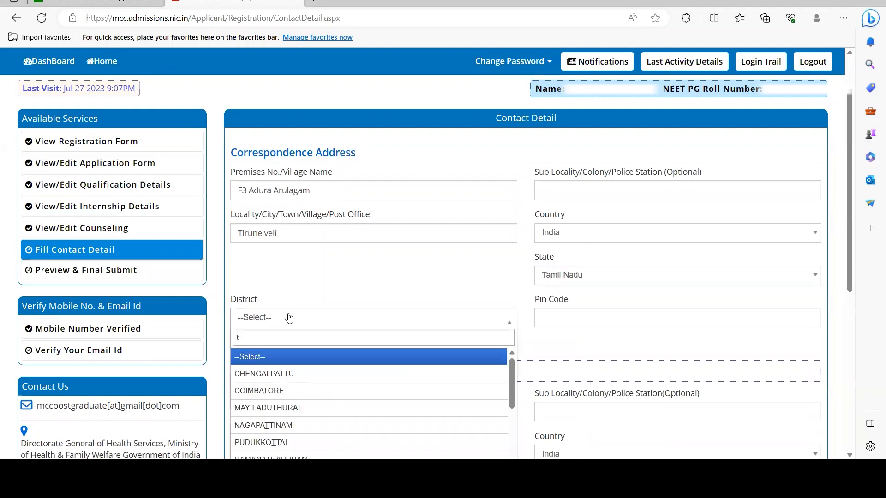
type("tiru")
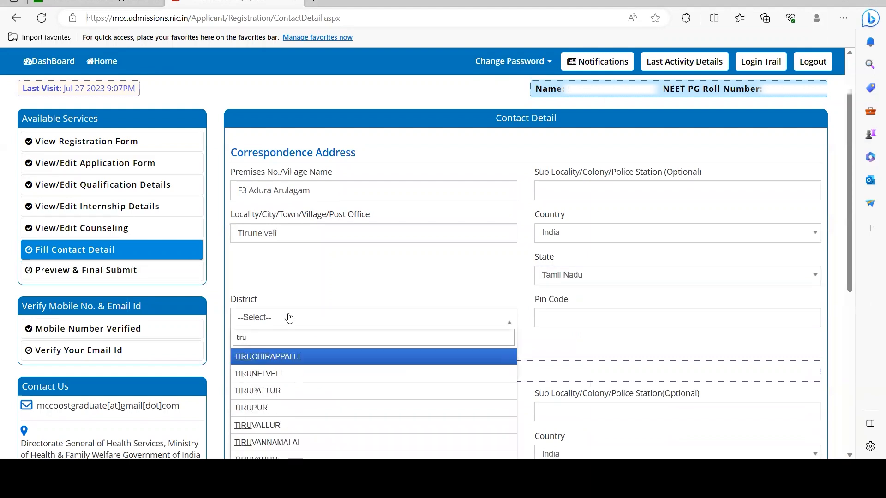
key("Down")
key("Return")
key("Tab")
type("6")
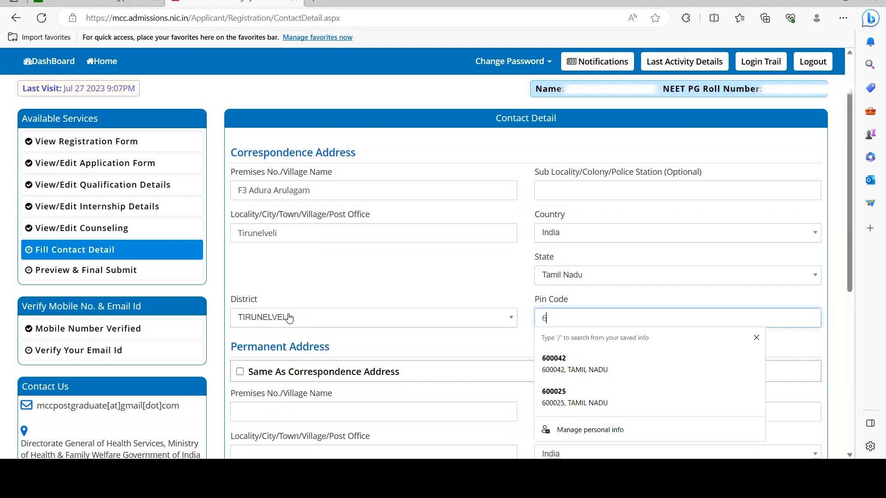
type("27002")
left_click(241, 372)
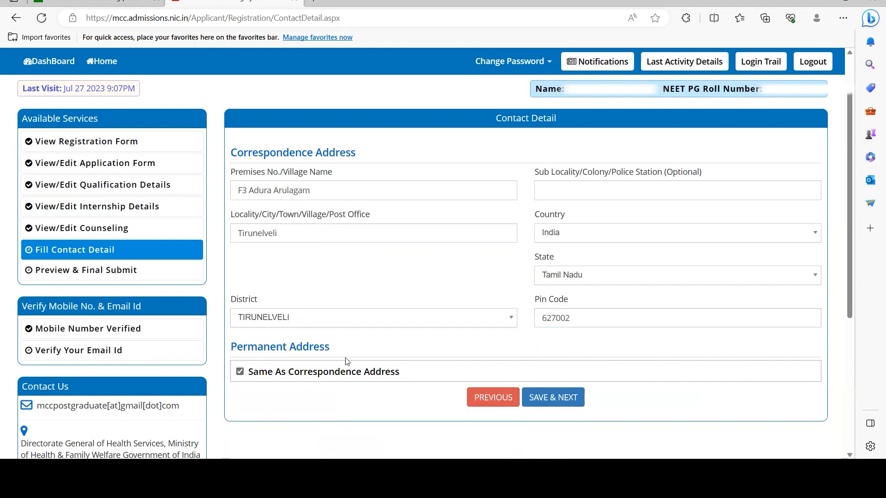
Step: Review the filled Contact Detail form, then save it and confirm Yes
scroll(384, 232, "down", 1)
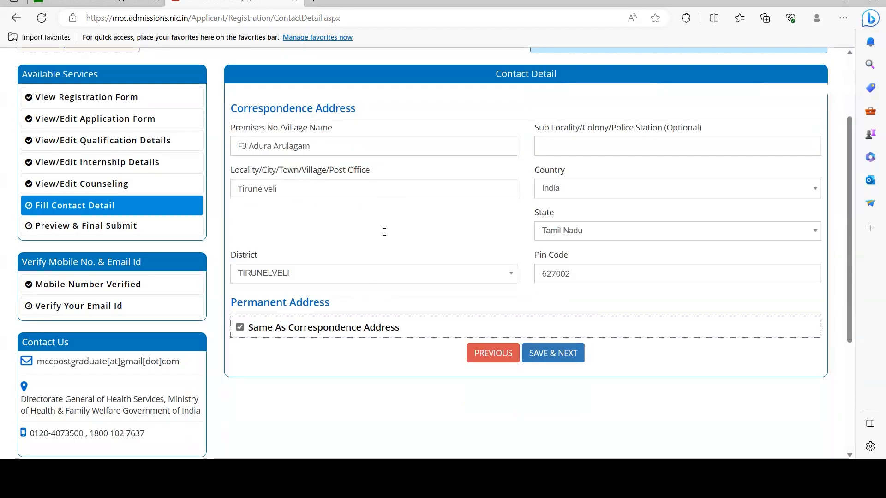
scroll(384, 235, "down", 2)
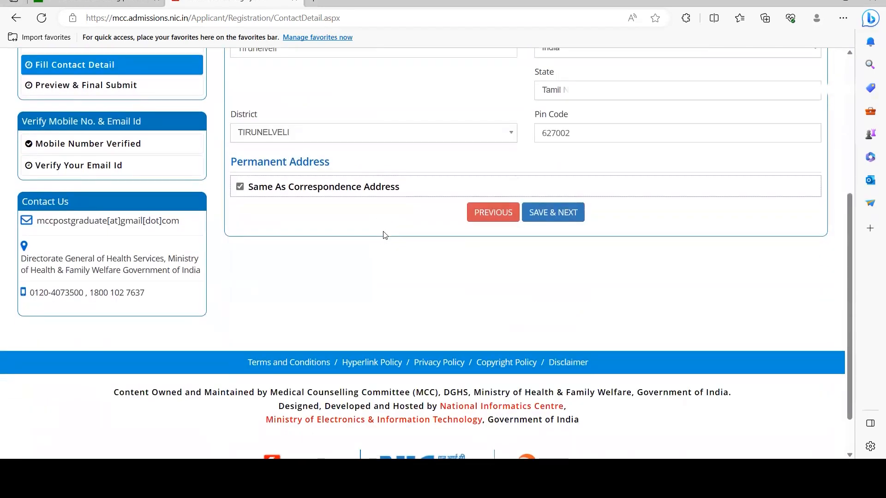
scroll(384, 235, "down", 1)
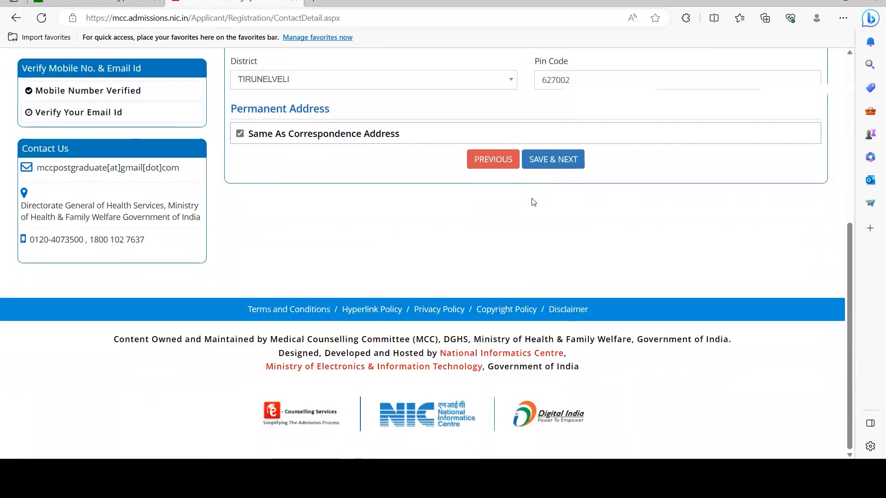
scroll(533, 201, "up", 2)
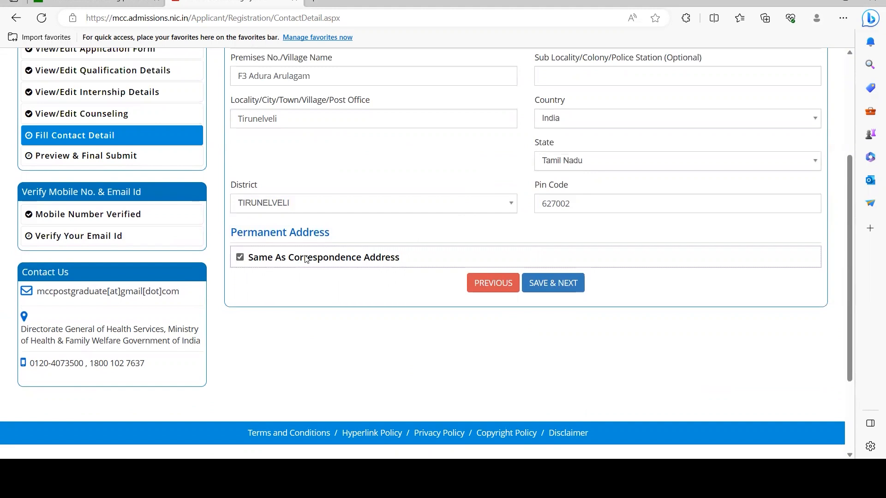
scroll(306, 258, "up", 1)
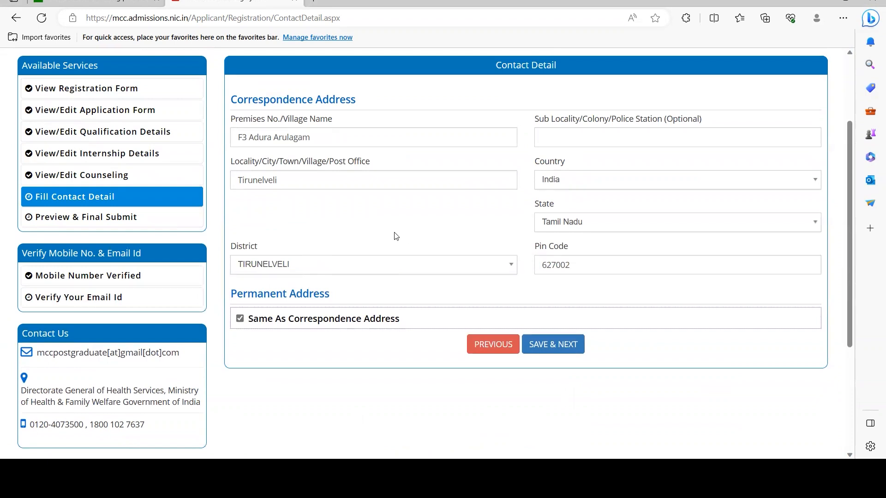
left_click(570, 341)
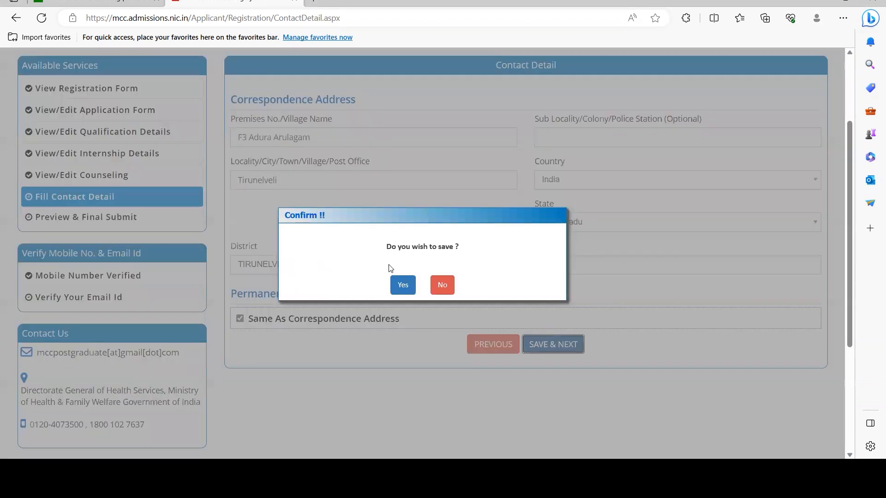
left_click(402, 285)
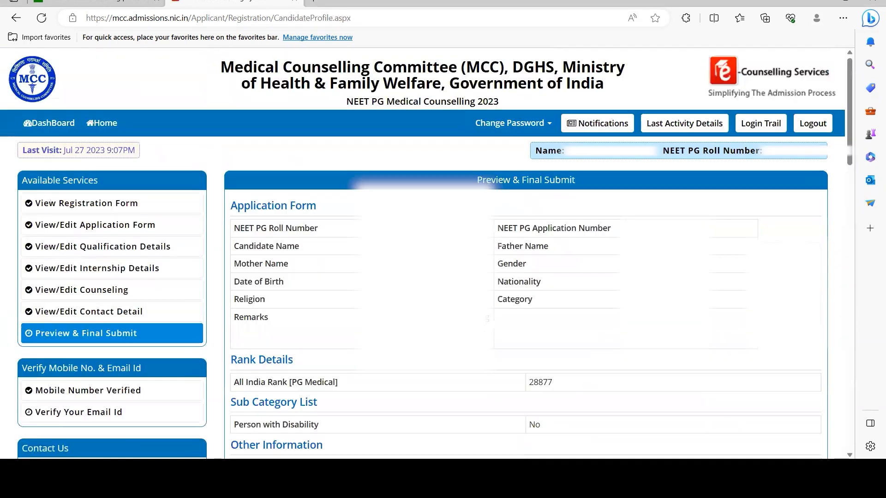
scroll(465, 265, "down", 4)
scroll(465, 265, "down", 9)
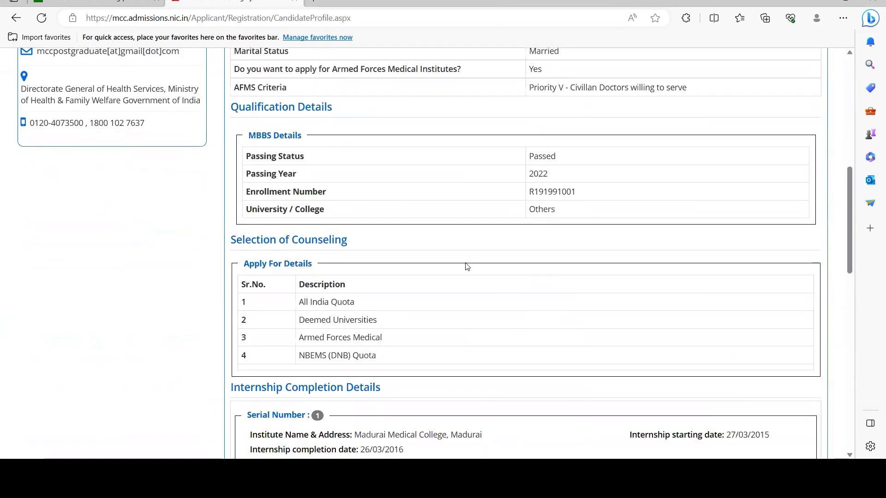
scroll(465, 266, "up", 6)
scroll(465, 267, "down", 12)
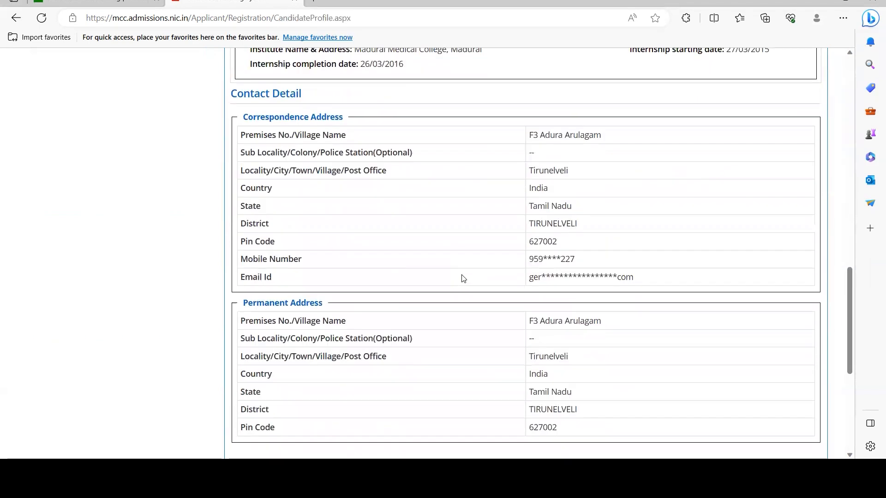
scroll(464, 278, "down", 3)
left_click(233, 201)
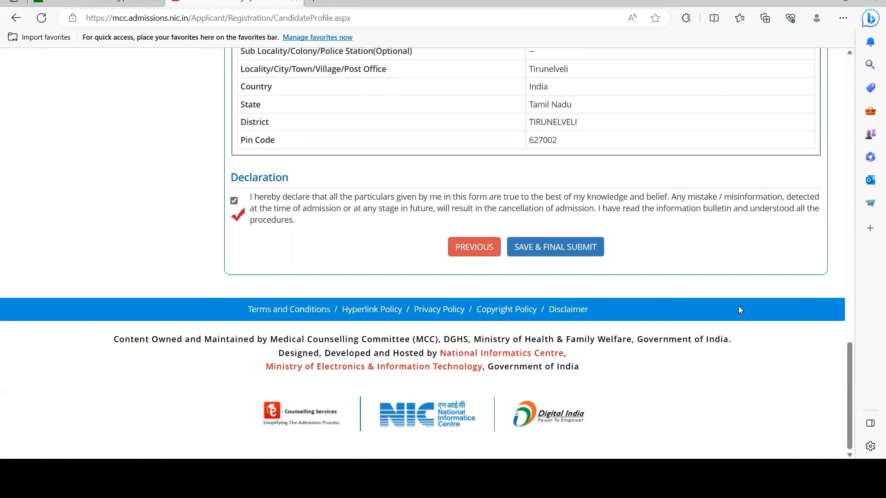
scroll(738, 305, "up", 2)
scroll(738, 307, "up", 2)
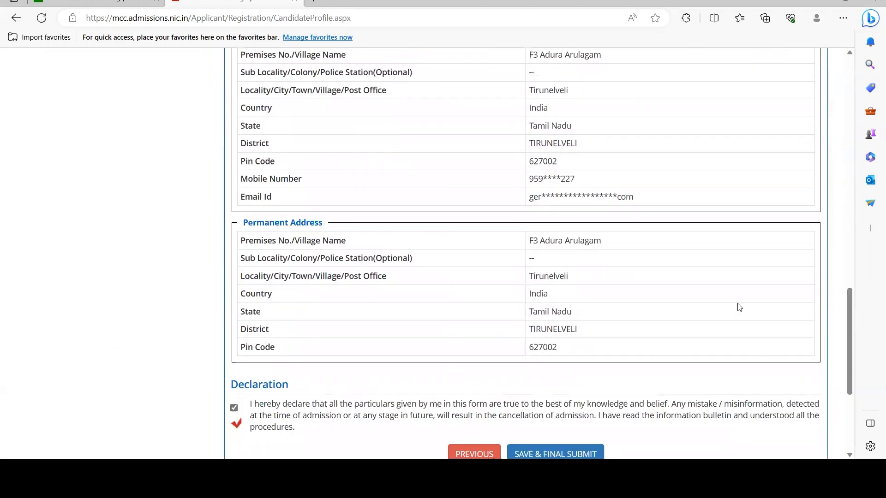
scroll(738, 307, "up", 8)
left_click_drag(250, 212, 245, 184)
left_click(396, 297)
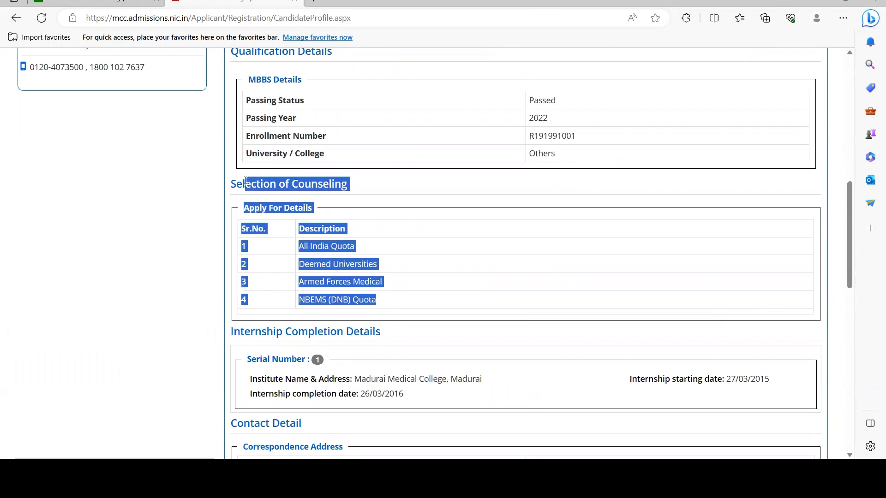
scroll(525, 159, "up", 1)
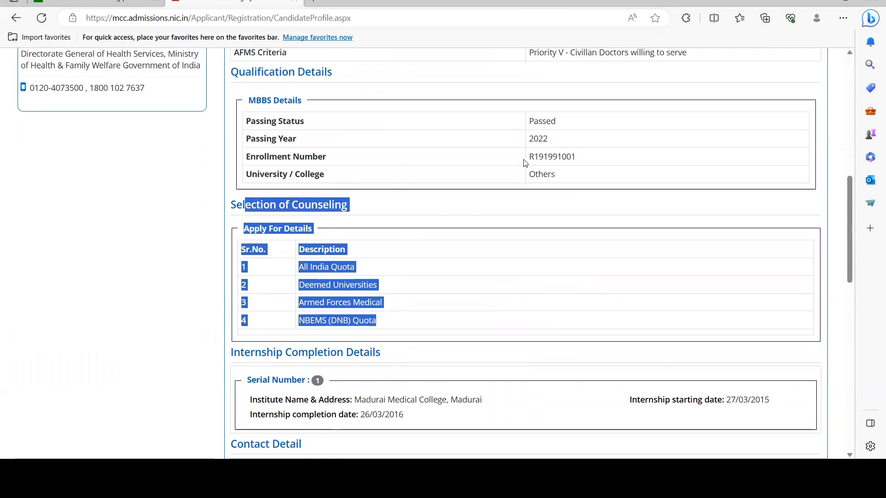
double_click(546, 202)
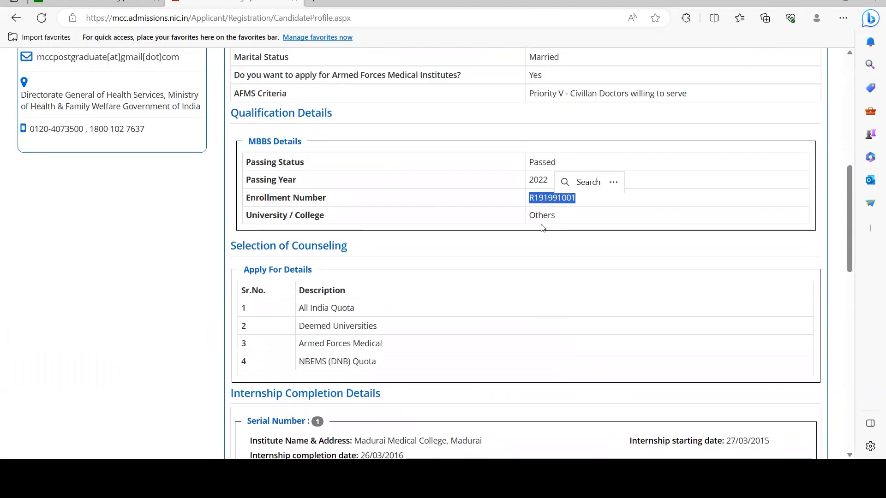
scroll(540, 224, "up", 2)
scroll(542, 227, "down", 2)
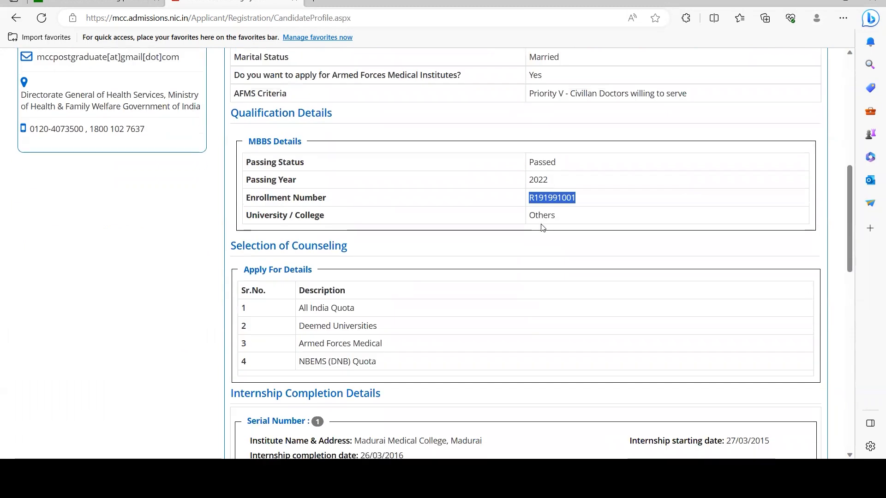
scroll(542, 227, "up", 2)
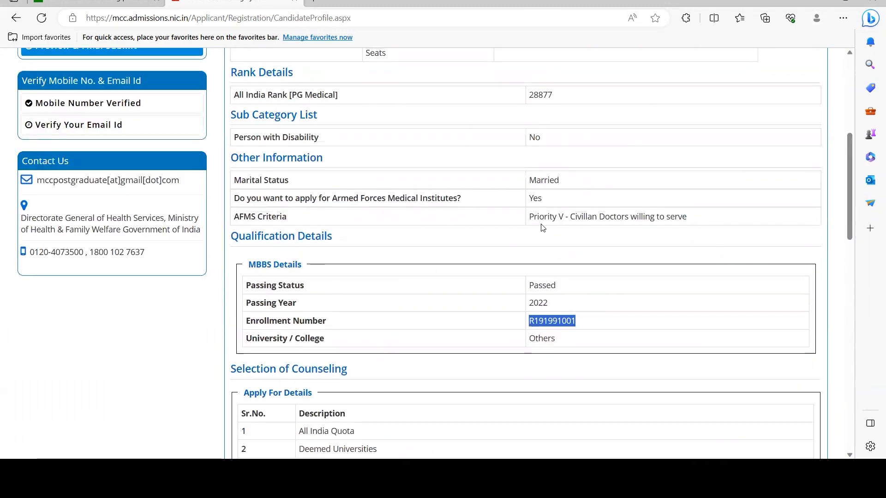
scroll(542, 228, "up", 1)
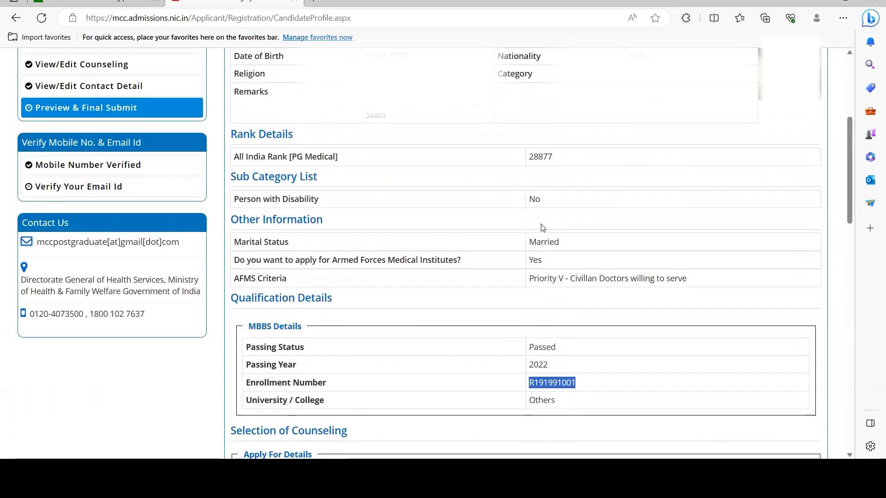
scroll(542, 227, "down", 1)
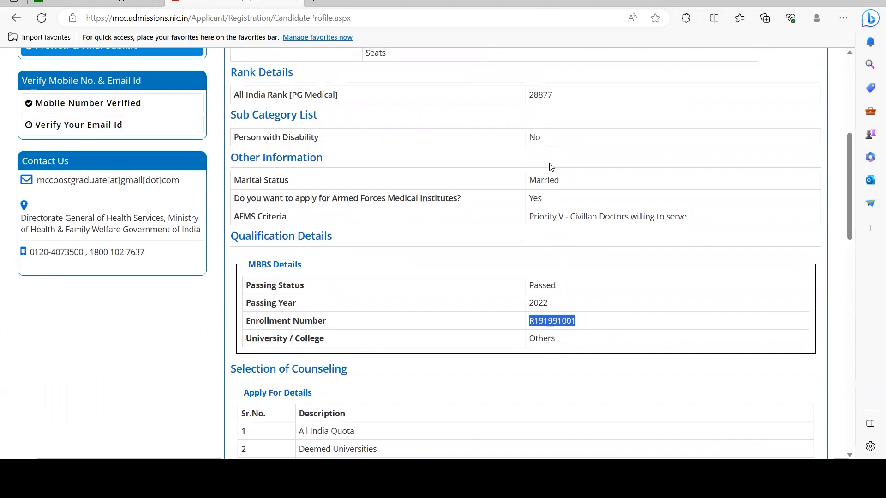
scroll(548, 185, "down", 5)
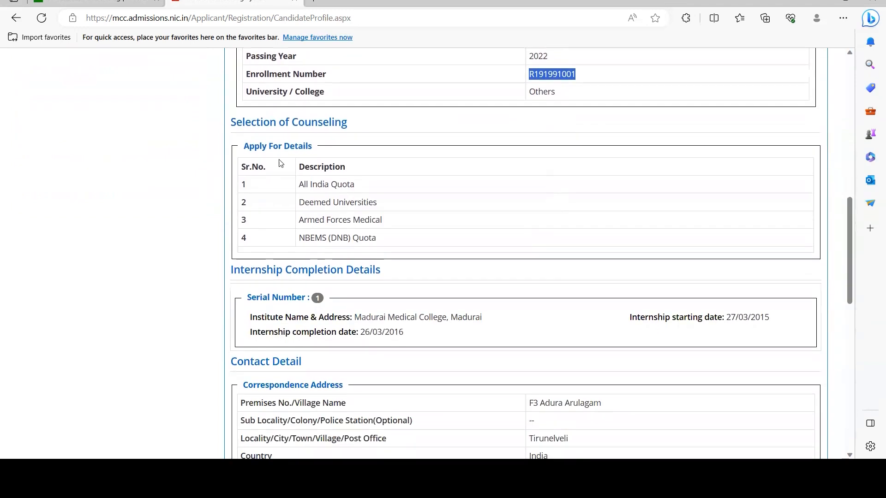
left_click_drag(243, 146, 397, 247)
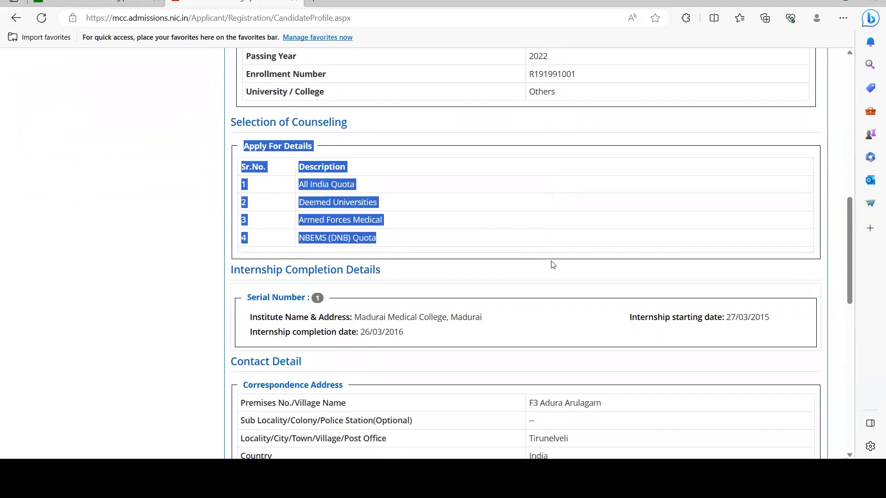
scroll(551, 263, "down", 4)
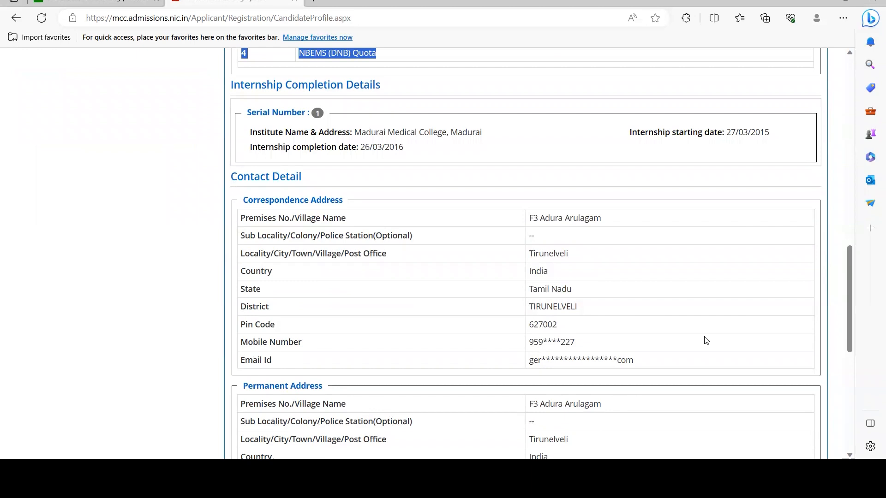
scroll(562, 348, "down", 5)
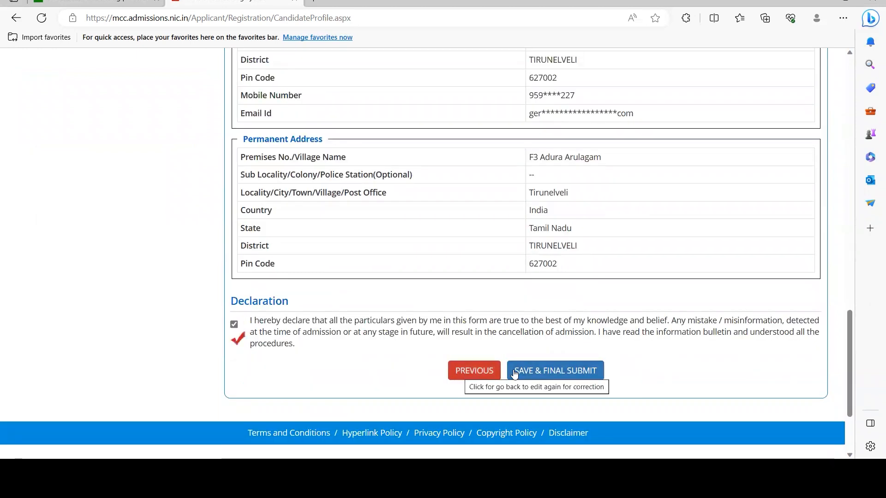
Step: Save and final-submit the application, confirming Yes, then review the Choice Home page
left_click(540, 374)
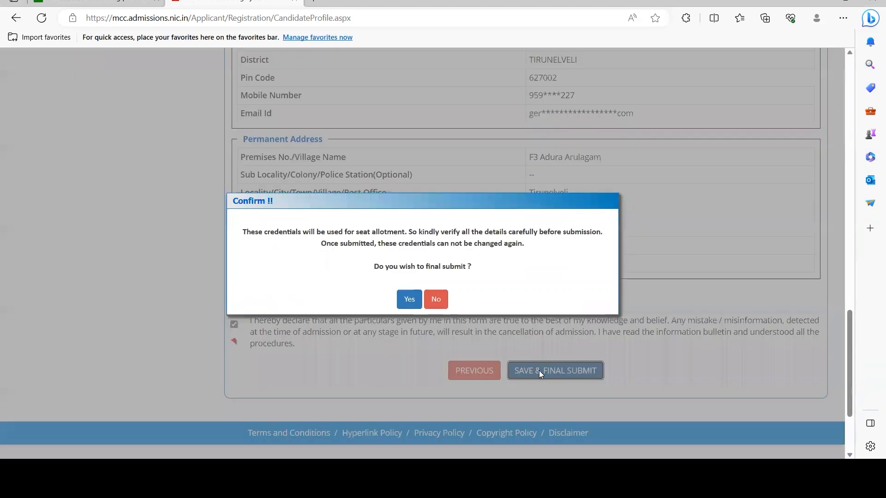
left_click(405, 300)
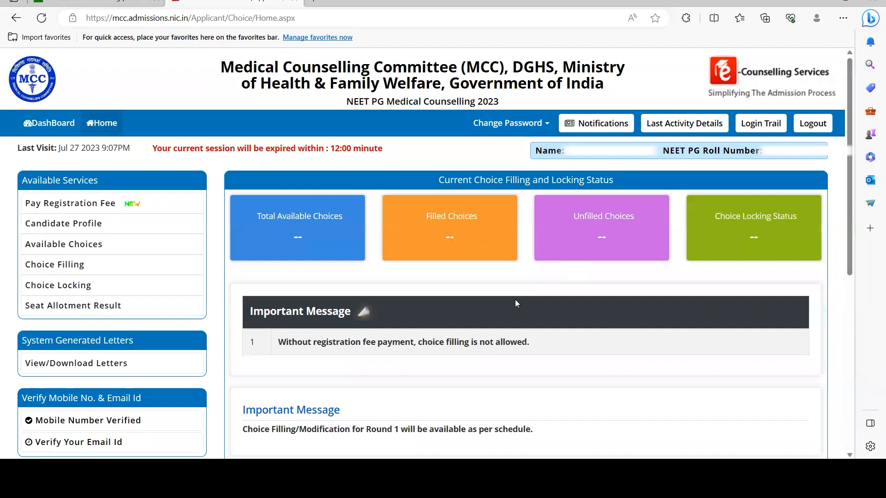
scroll(515, 300, "down", 3)
scroll(515, 300, "down", 1)
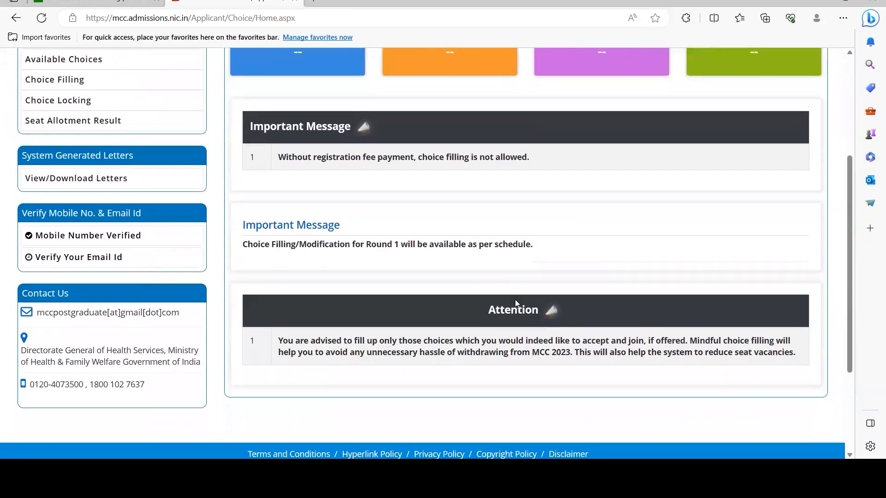
scroll(515, 300, "up", 2)
scroll(515, 299, "up", 2)
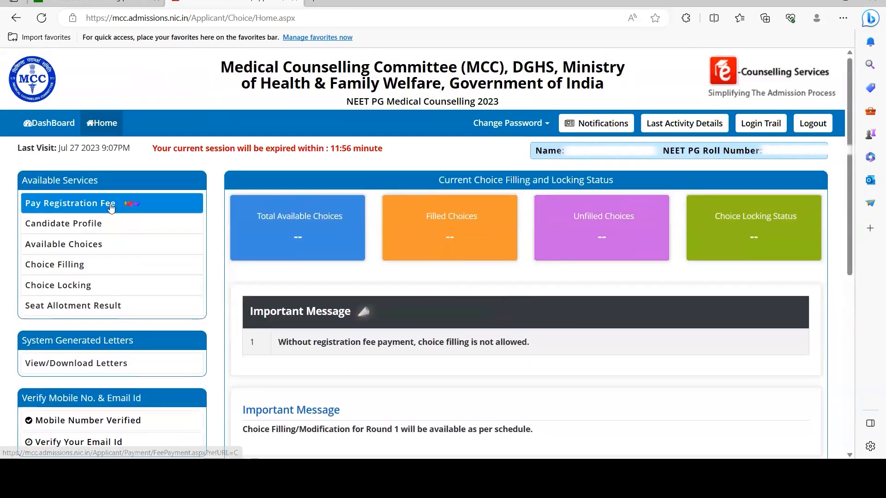
scroll(240, 200, "down", 3)
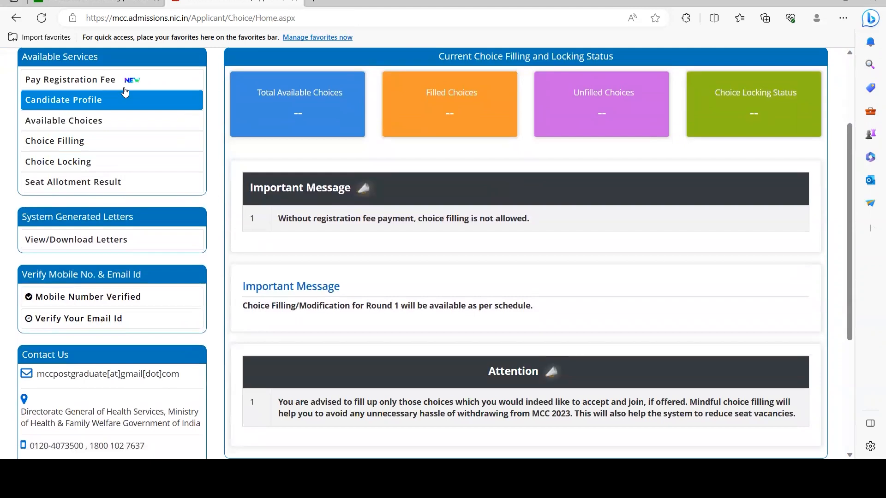
Step: Pay the Rs. 205000 registration fee online with consent, choosing HDFC Bank Payment Gateway
left_click(97, 82)
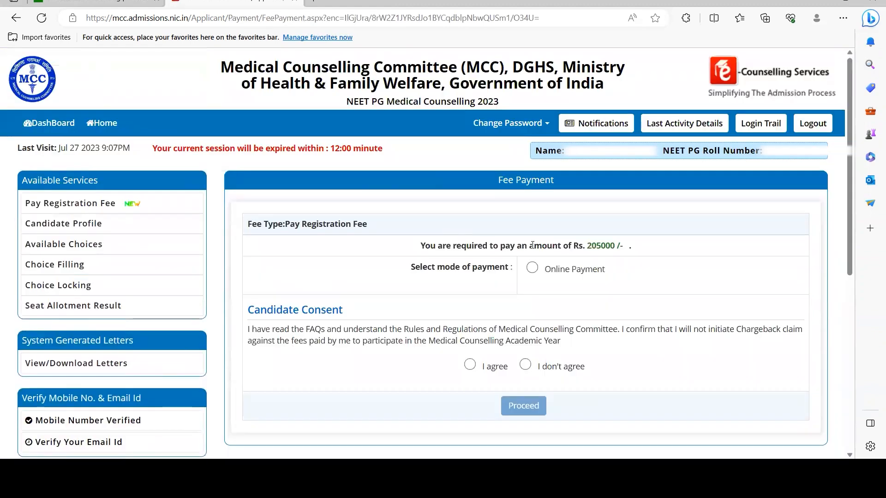
left_click(532, 268)
left_click(470, 364)
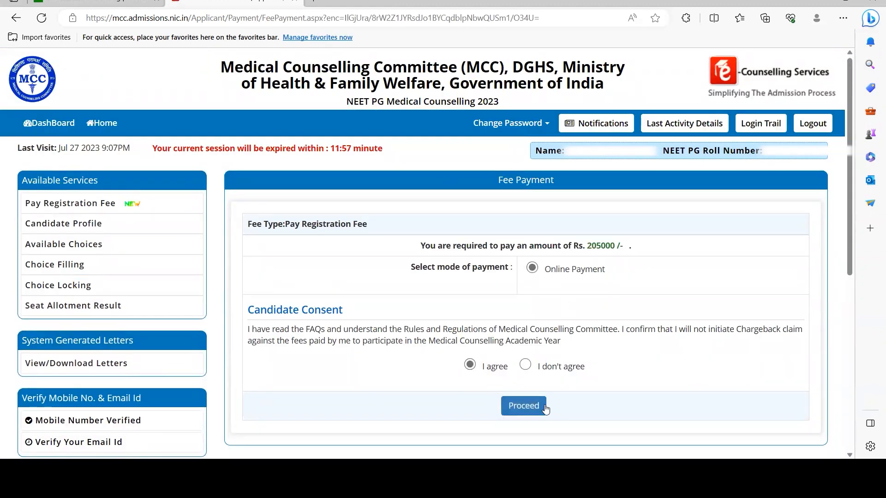
left_click(526, 405)
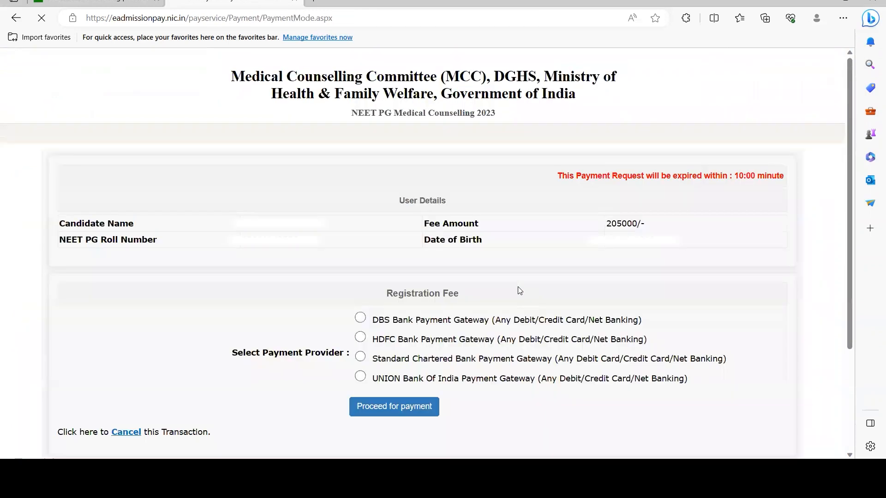
scroll(519, 290, "down", 1)
scroll(519, 290, "down", 2)
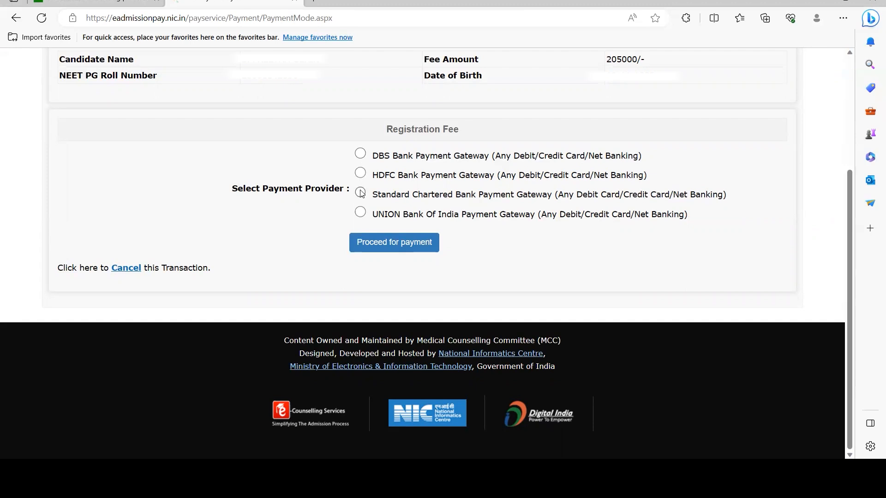
left_click(360, 172)
Step: Continue to the HDFC gateway and choose net banking to pay the 205000 registration fee
left_click(395, 251)
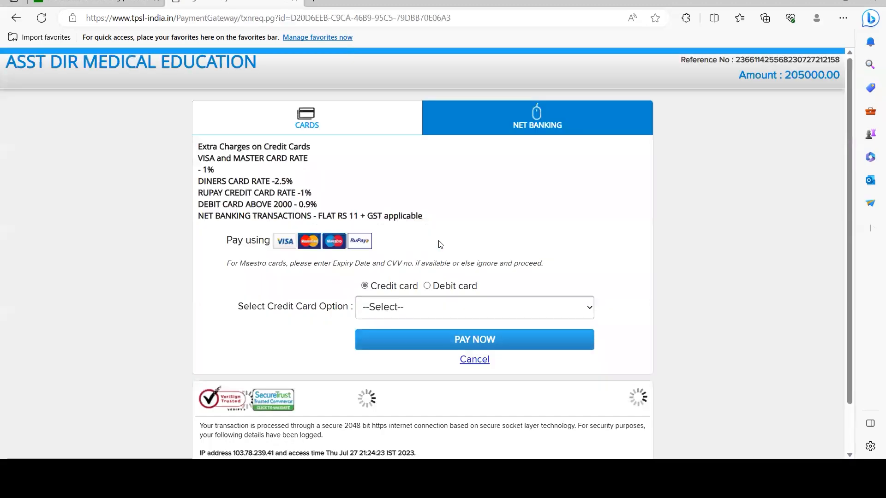
left_click(434, 313)
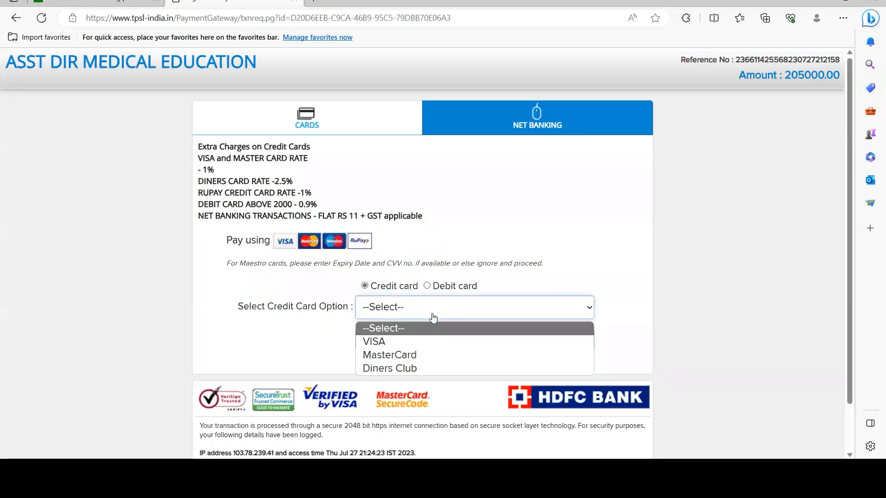
left_click(427, 285)
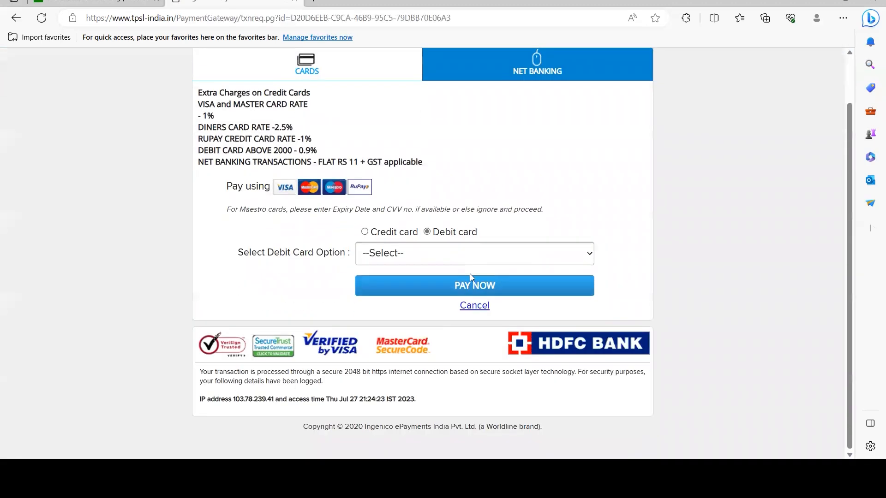
left_click(535, 113)
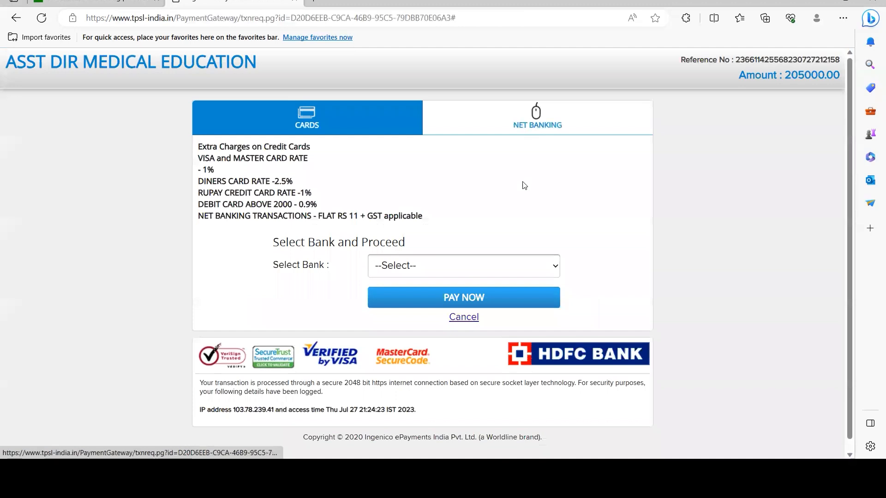
scroll(652, 282, "down", 1)
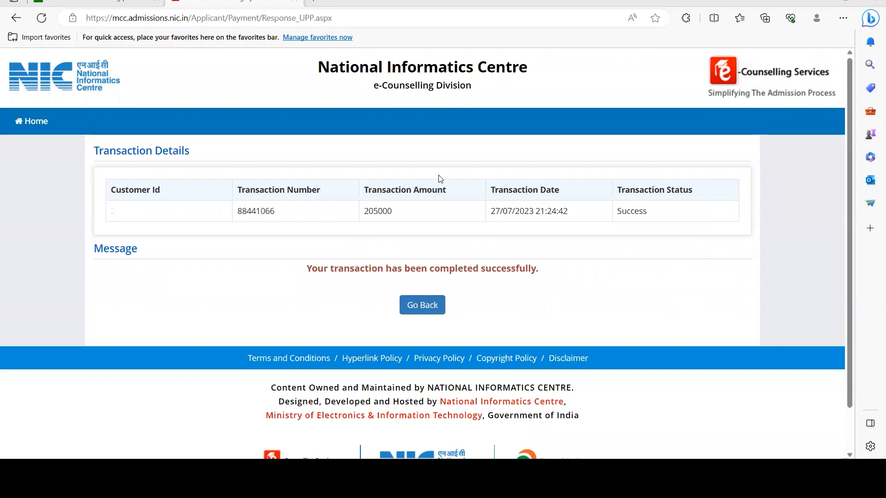
Step: Highlight the Success transaction message, then return to the Choice Home dashboard and review it
triple_click(348, 273)
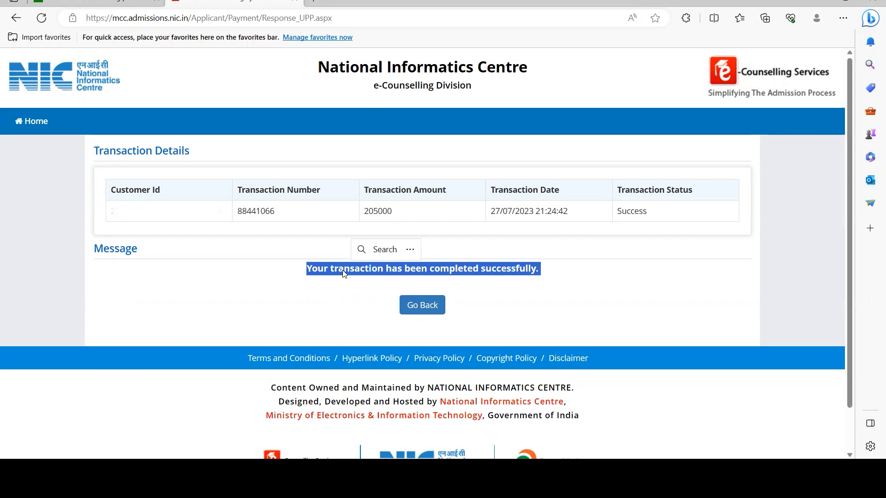
left_click(416, 308)
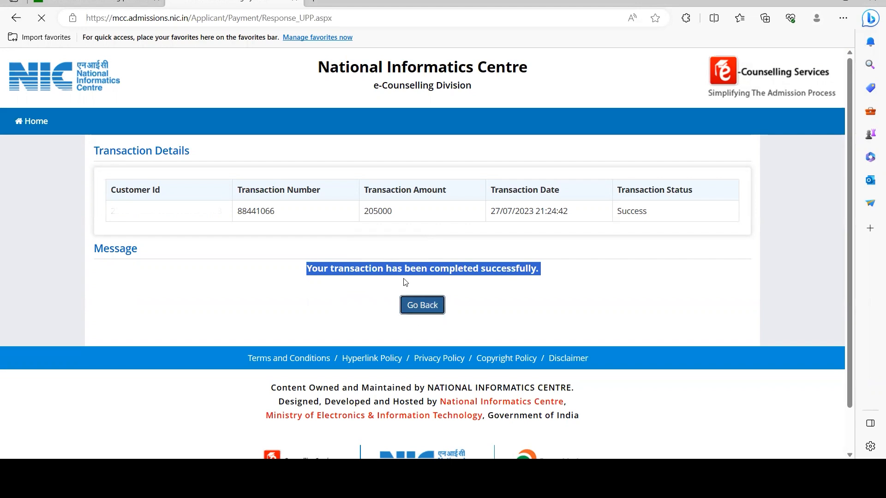
scroll(421, 310, "down", 4)
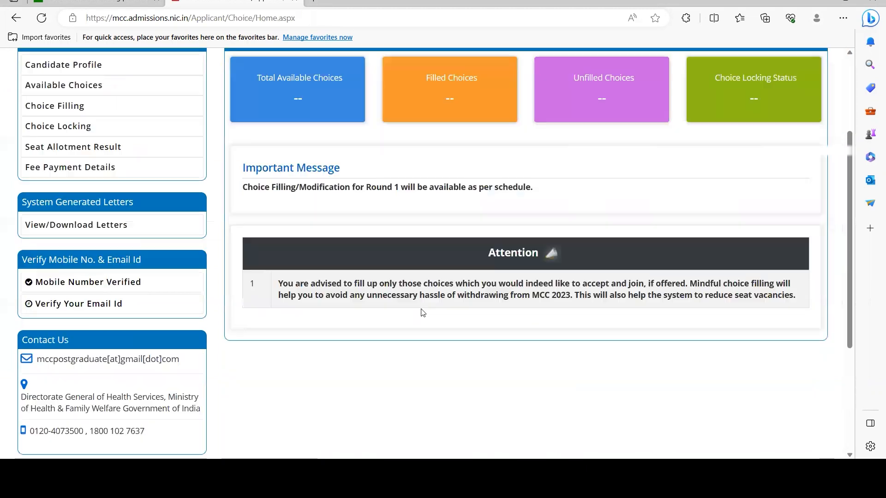
scroll(321, 282, "up", 1)
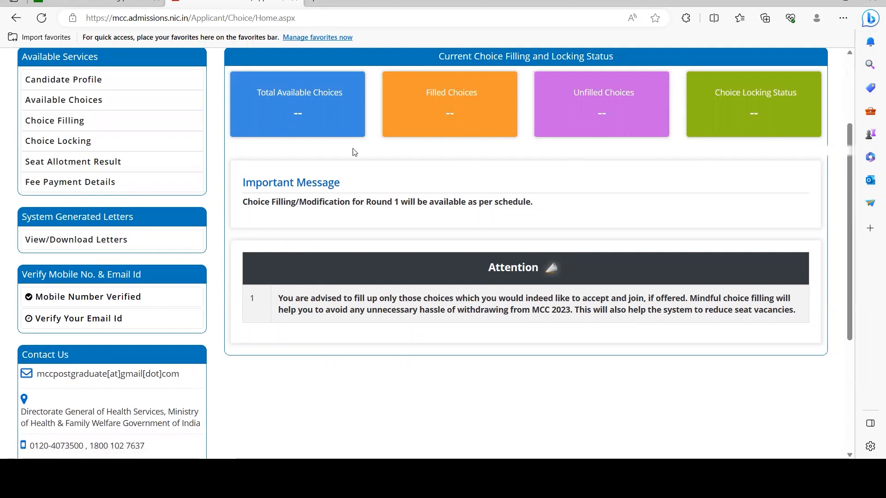
scroll(548, 275, "down", 1)
scroll(548, 275, "up", 2)
scroll(548, 276, "down", 1)
scroll(548, 276, "up", 1)
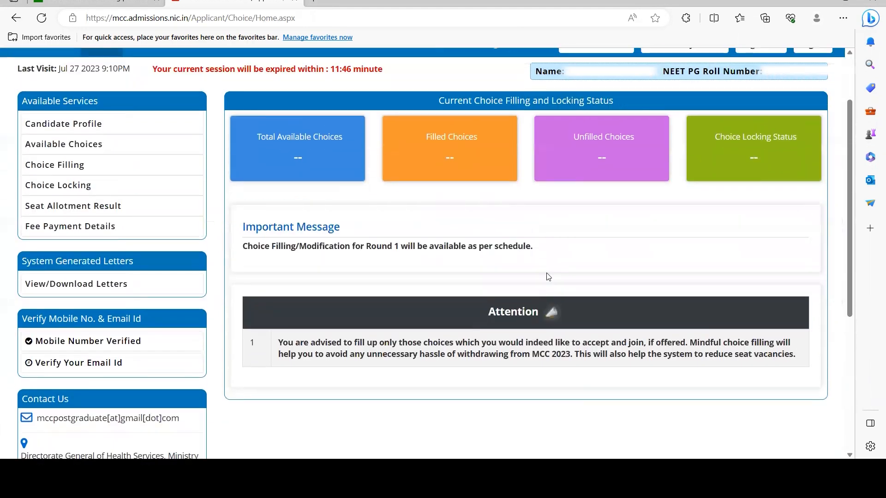
scroll(548, 277, "down", 1)
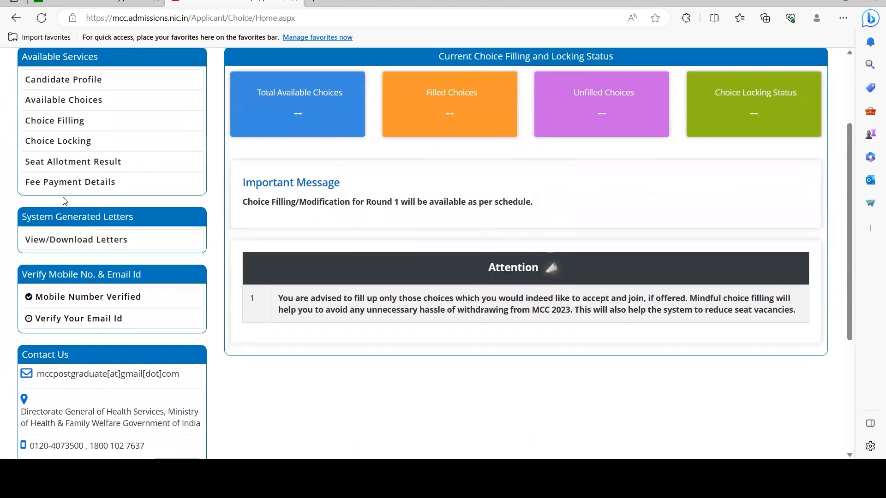
Step: Review the Rs. 205000/- Registration Fee record dated 27/07/2023 in Fee Payment Details, then log out
left_click(80, 191)
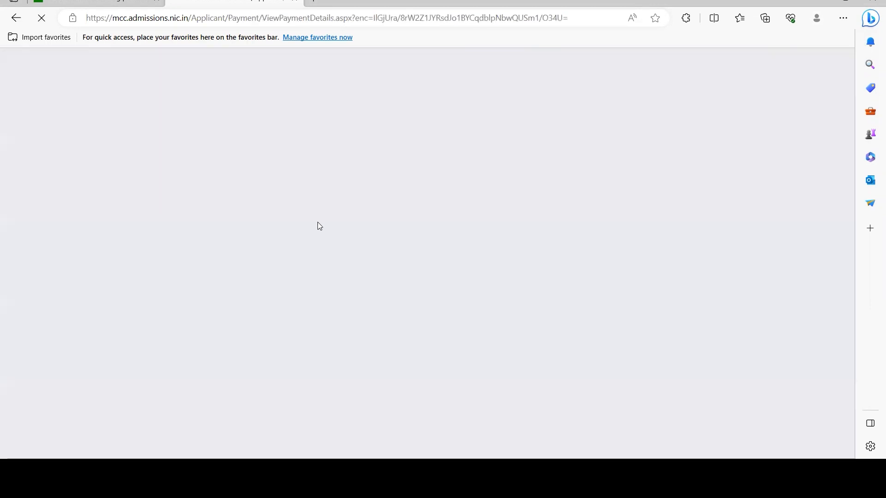
scroll(435, 247, "down", 4)
scroll(434, 248, "down", 1)
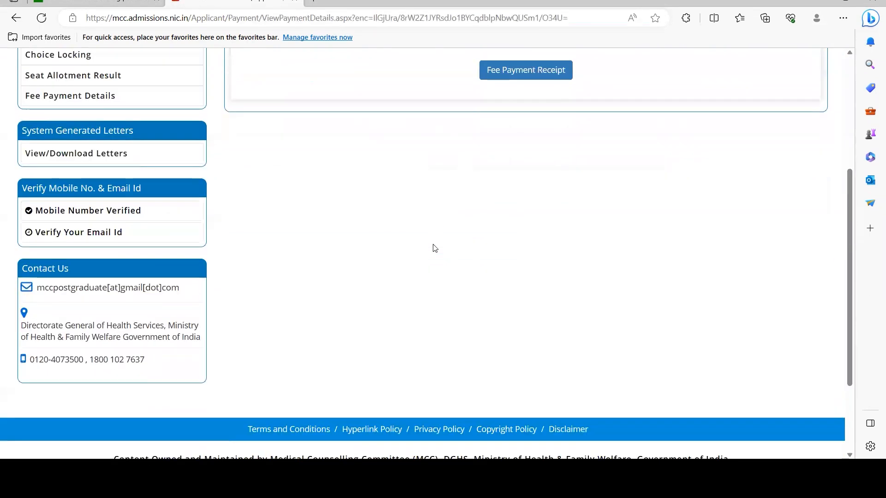
scroll(433, 247, "up", 2)
scroll(656, 162, "up", 2)
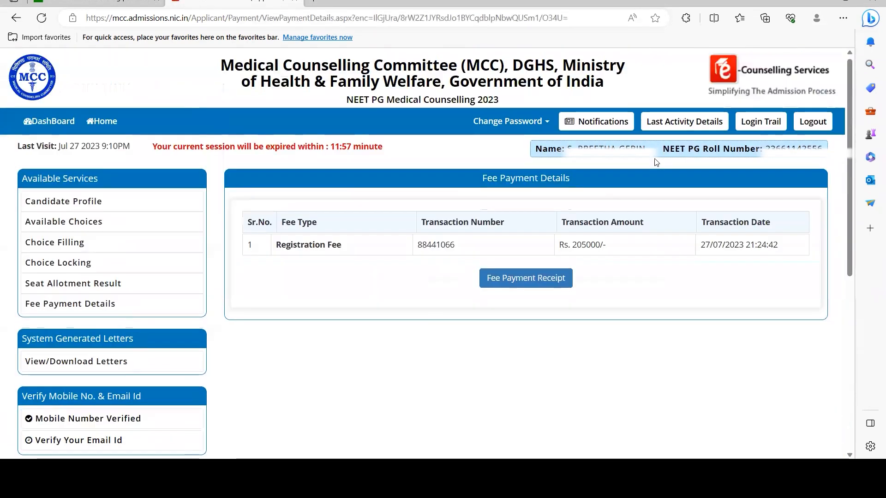
scroll(814, 169, "down", 4)
scroll(815, 167, "up", 3)
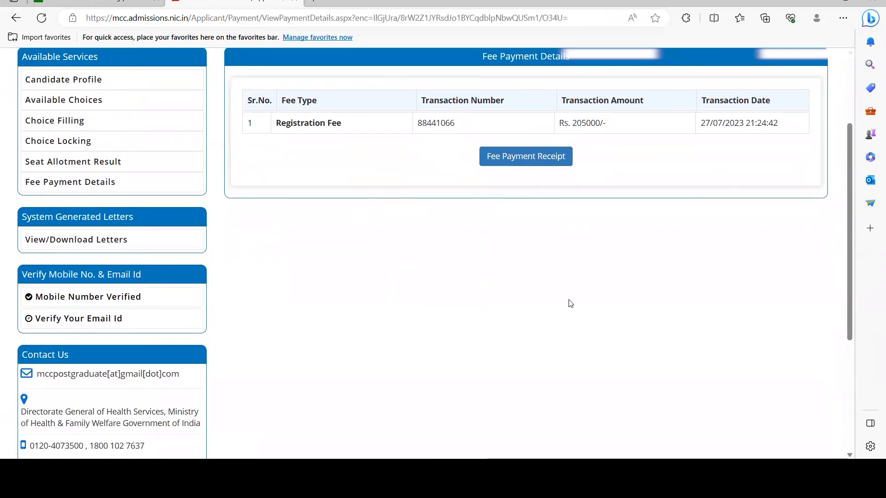
scroll(768, 249, "up", 3)
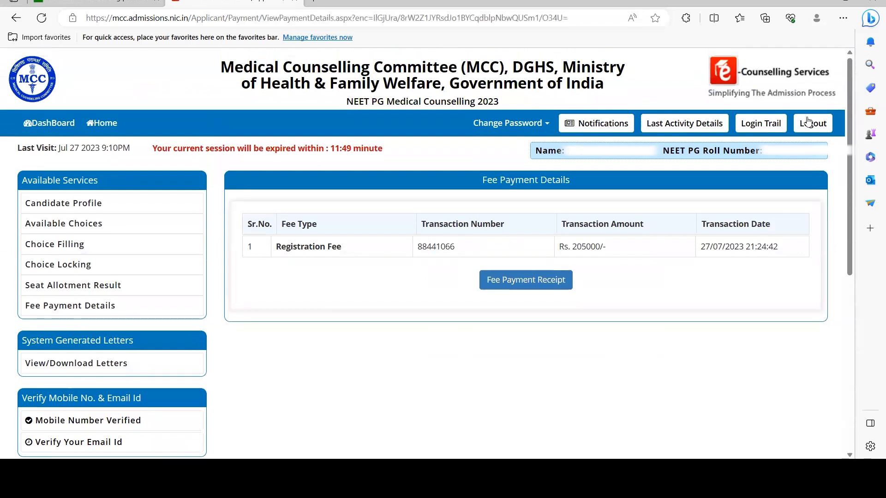
left_click(807, 122)
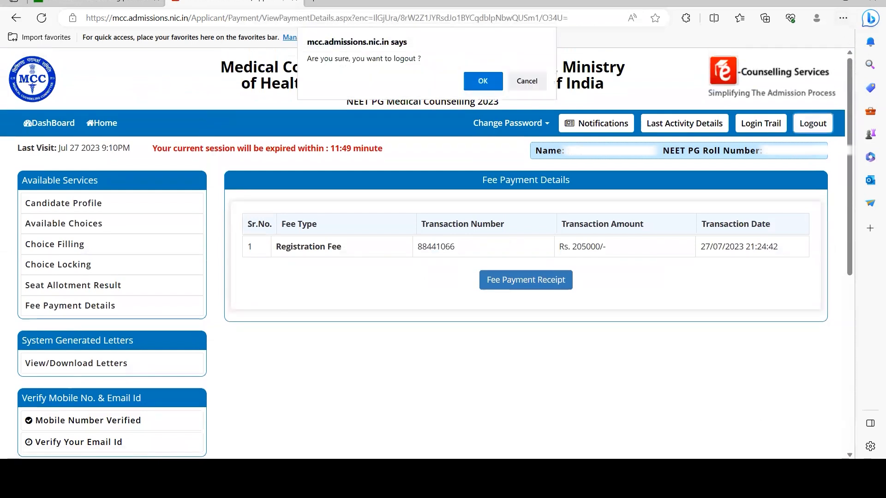